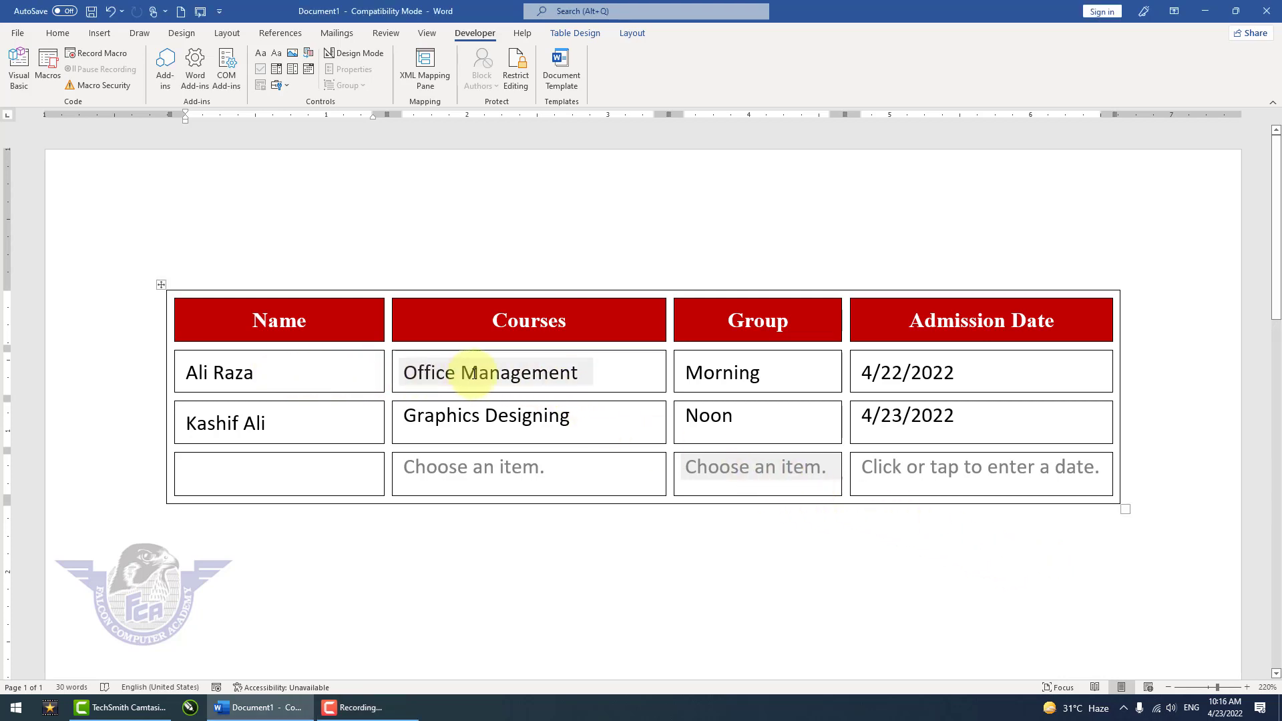
# Step: Set the first student row's course to Accounting and its group to Evening
pyautogui.click(575, 378)
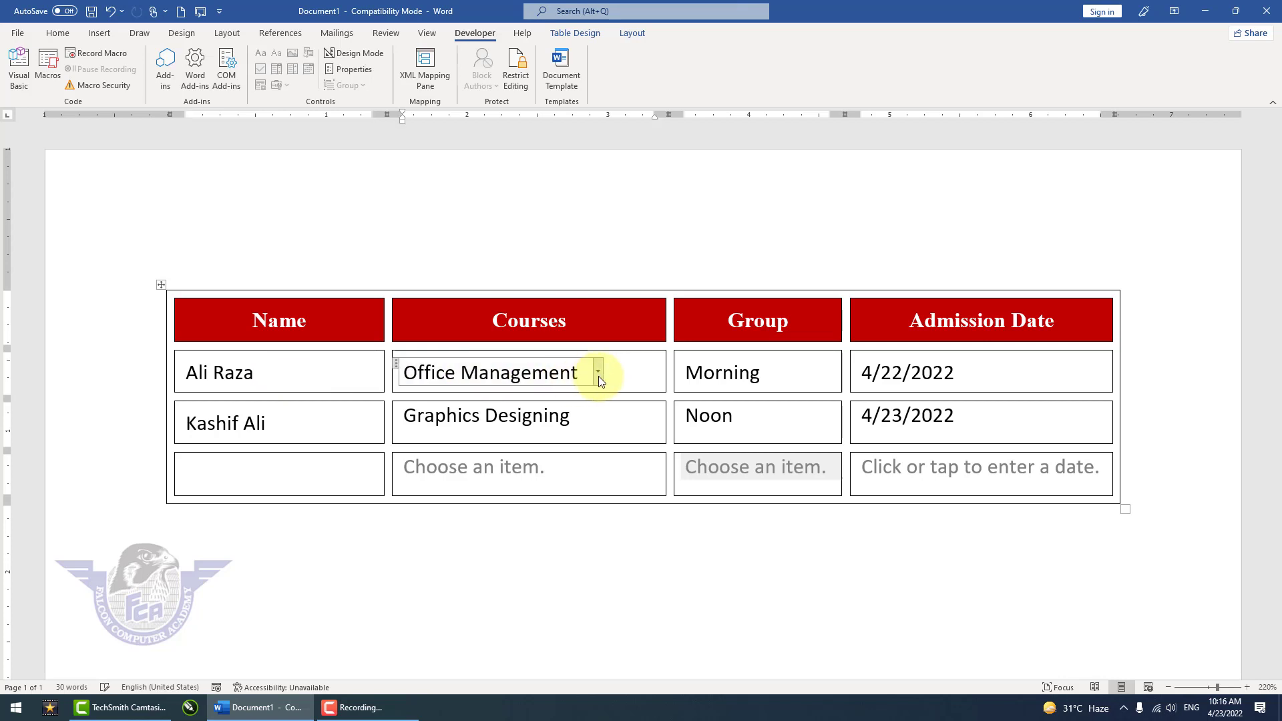
pyautogui.click(598, 376)
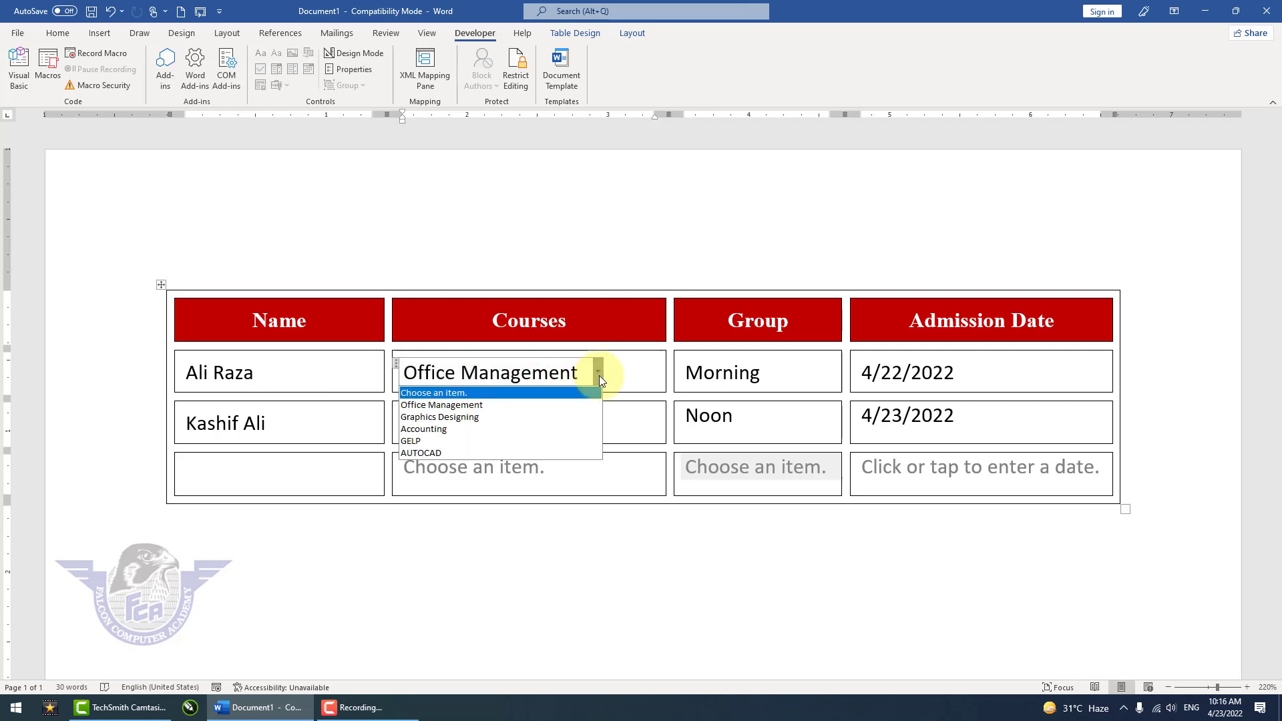
pyautogui.click(457, 430)
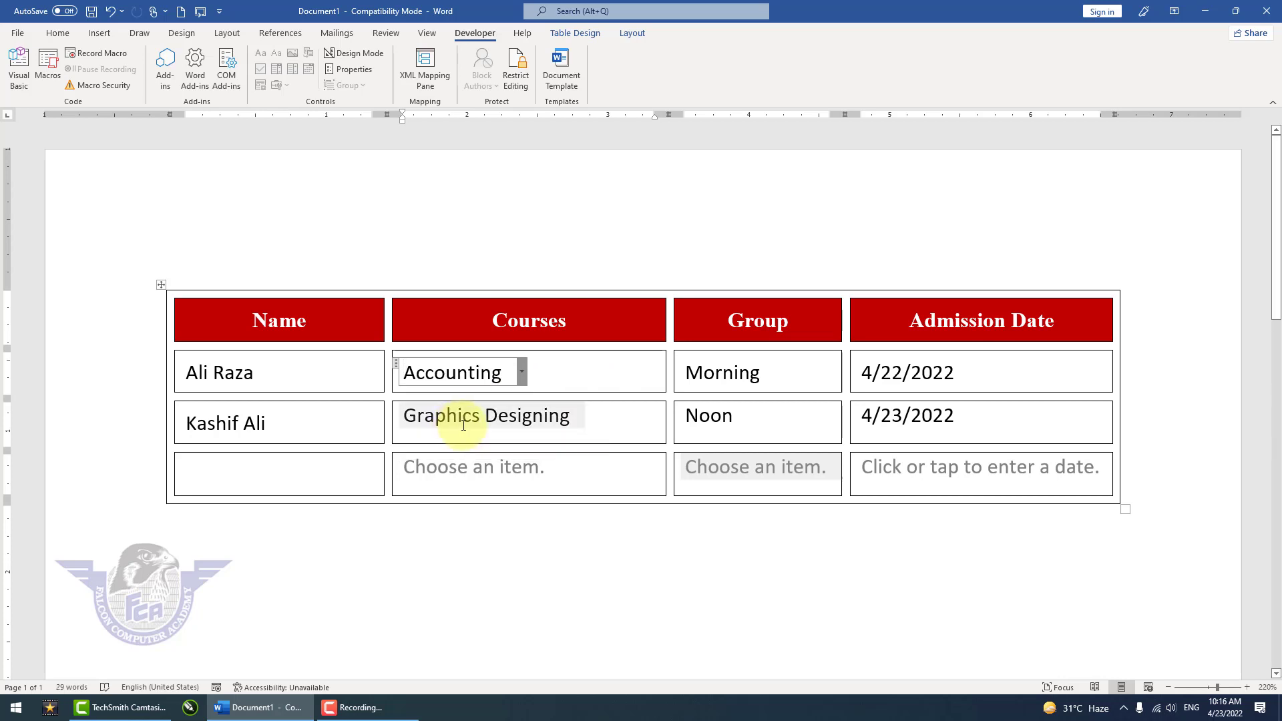
pyautogui.click(517, 420)
pyautogui.click(591, 415)
pyautogui.click(593, 417)
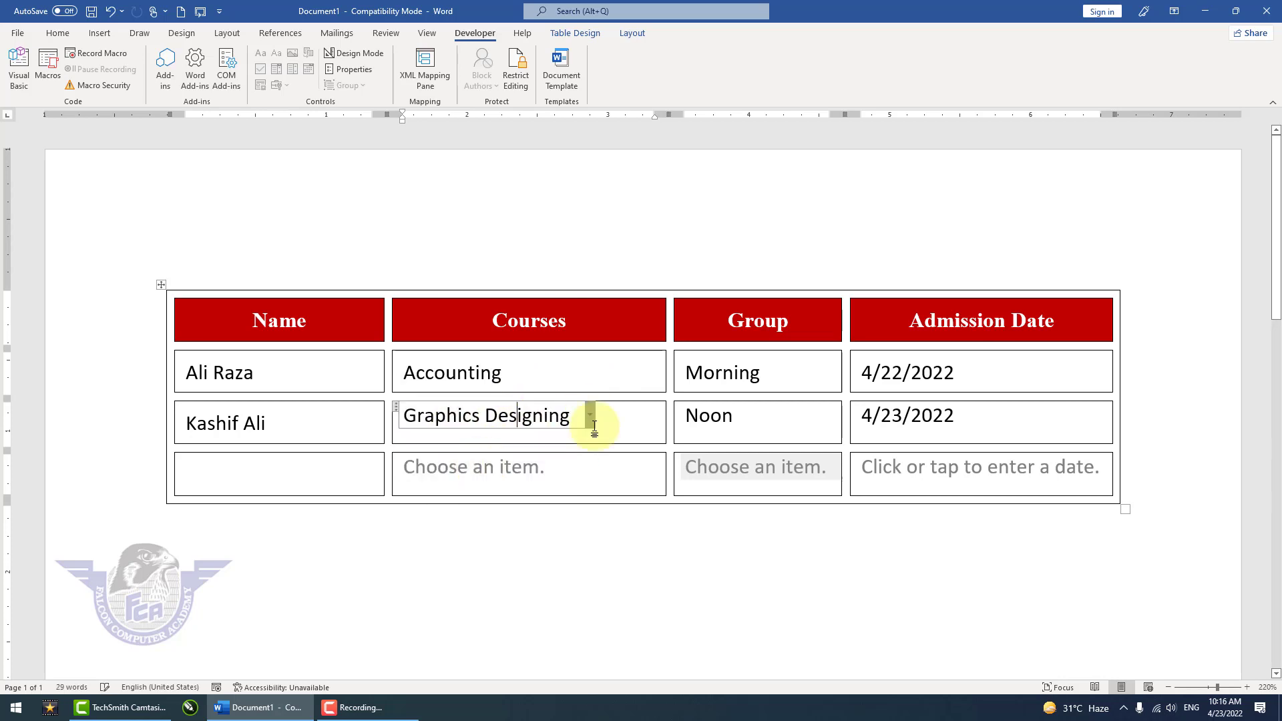
pyautogui.click(735, 372)
pyautogui.click(782, 373)
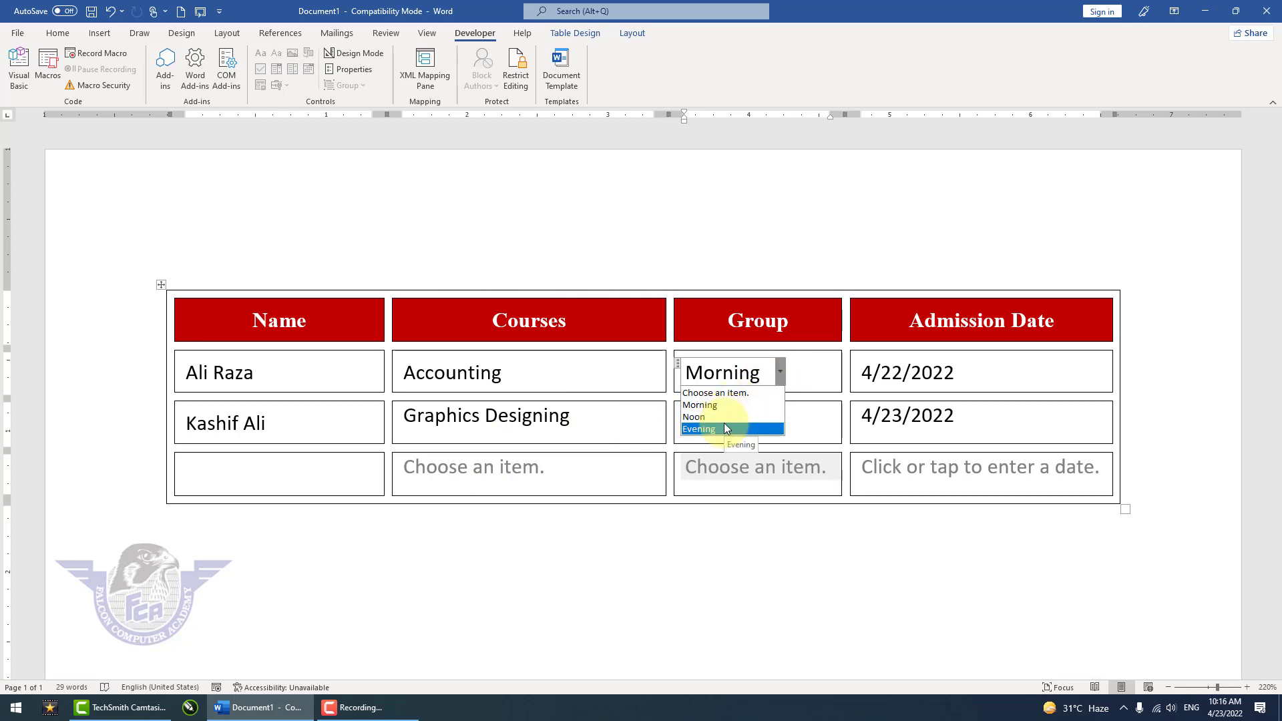
pyautogui.click(725, 428)
# Step: Set the second row's admission date to April 21 (4/21/2022) using its date picker
pyautogui.click(972, 472)
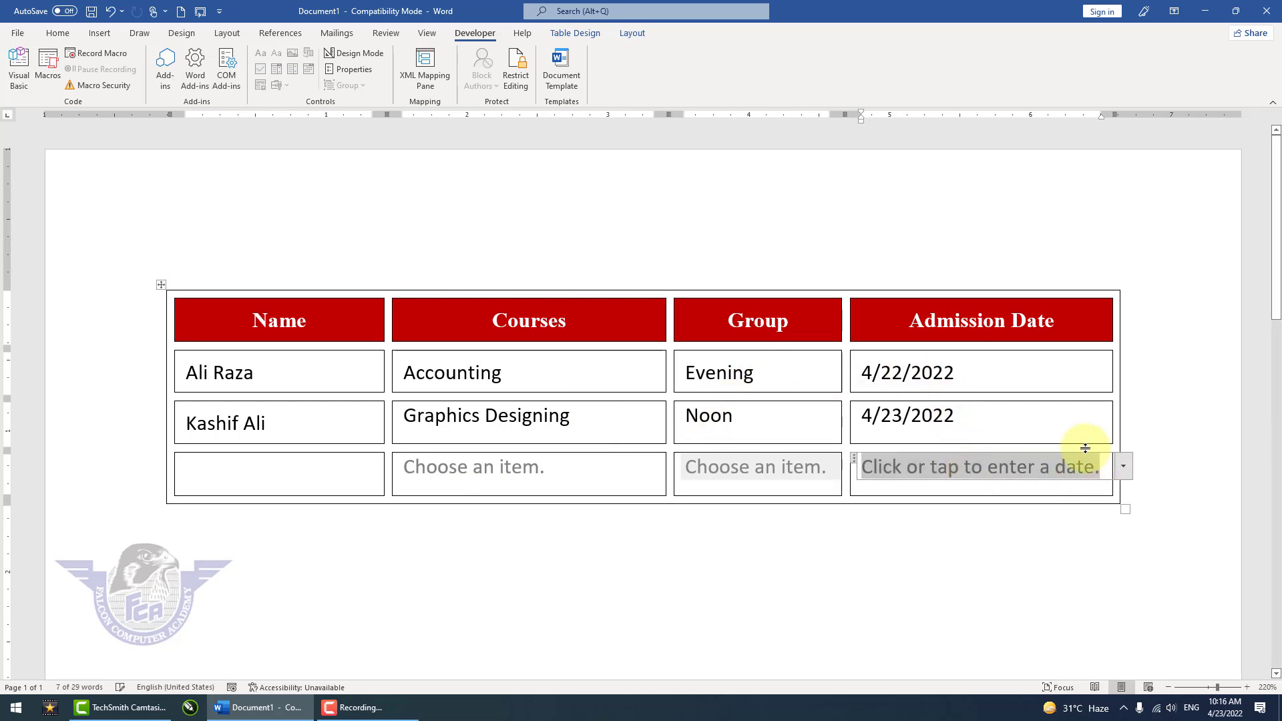
pyautogui.click(977, 419)
pyautogui.click(979, 416)
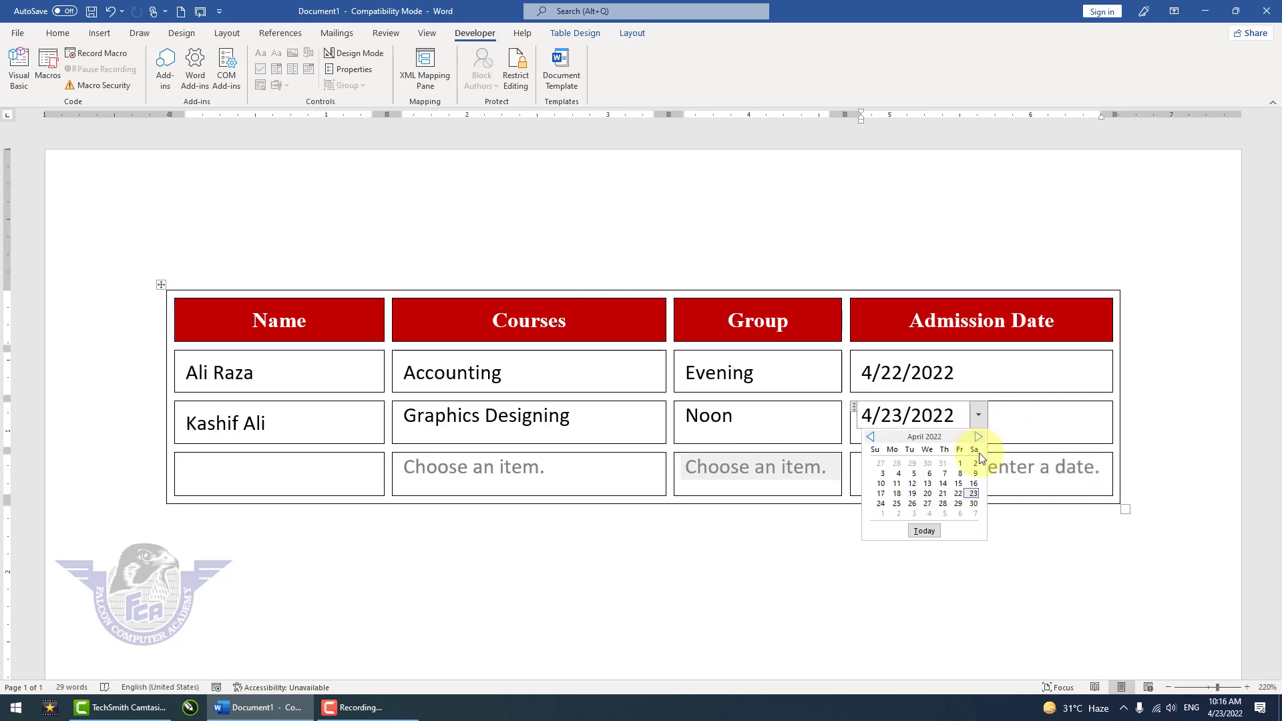
pyautogui.click(941, 494)
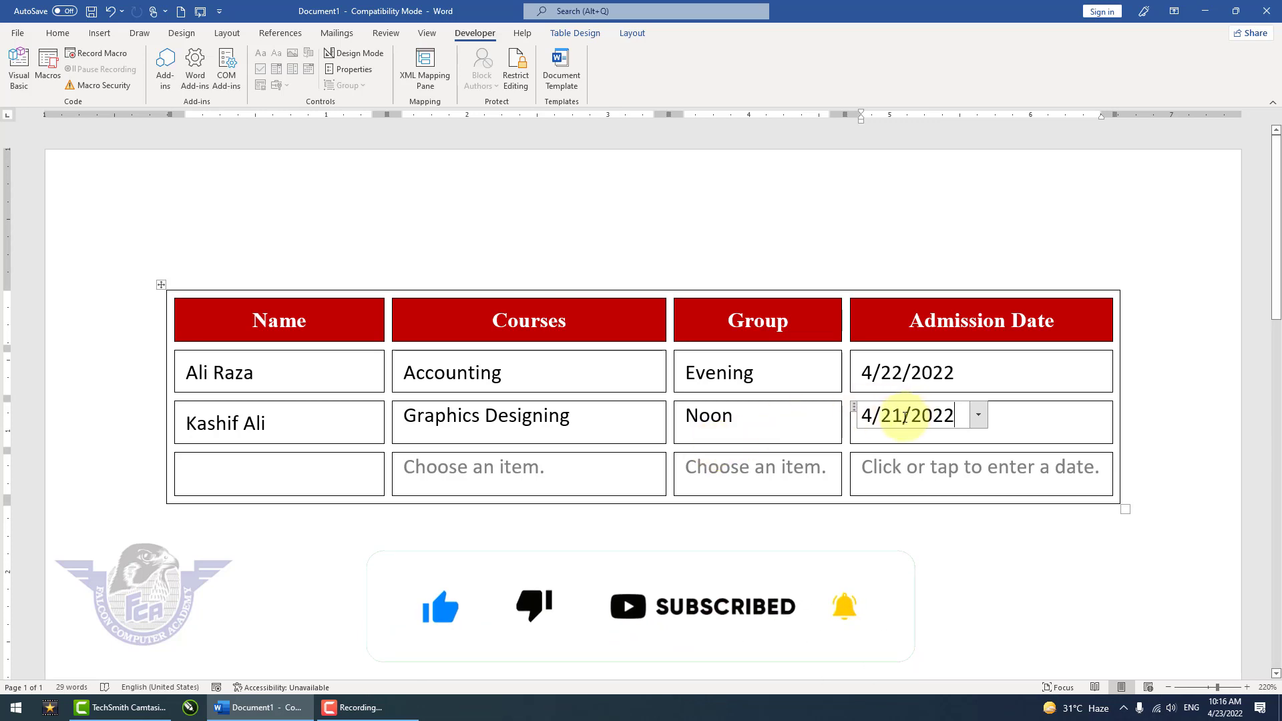
pyautogui.click(489, 561)
# Step: Insert a 4-column, 4-row table on a new line below the student table
pyautogui.press('Return')
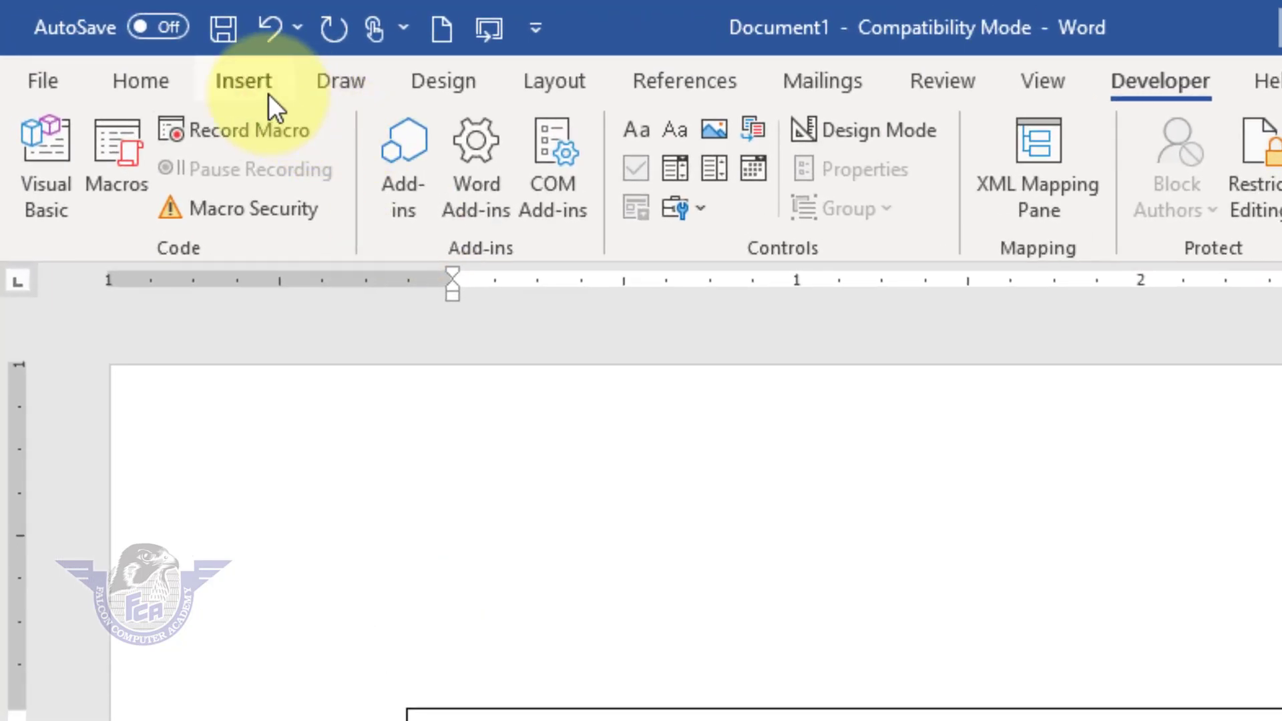
pyautogui.click(269, 95)
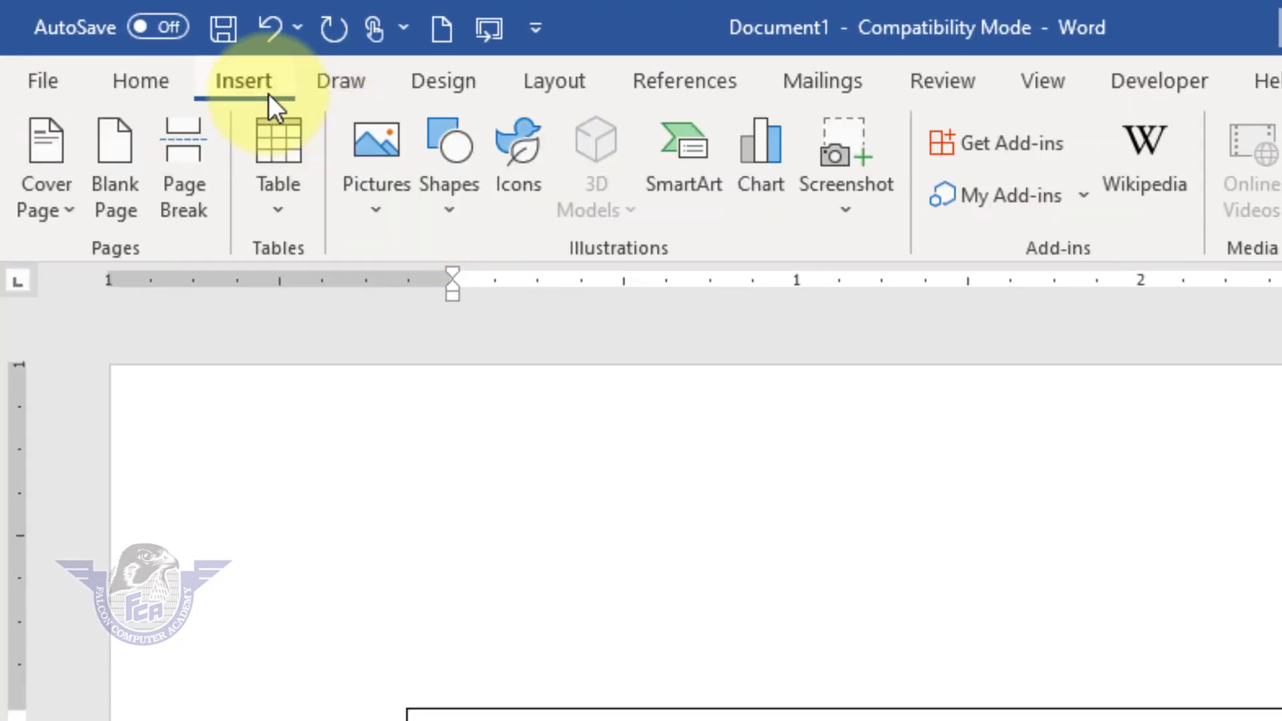
pyautogui.click(275, 204)
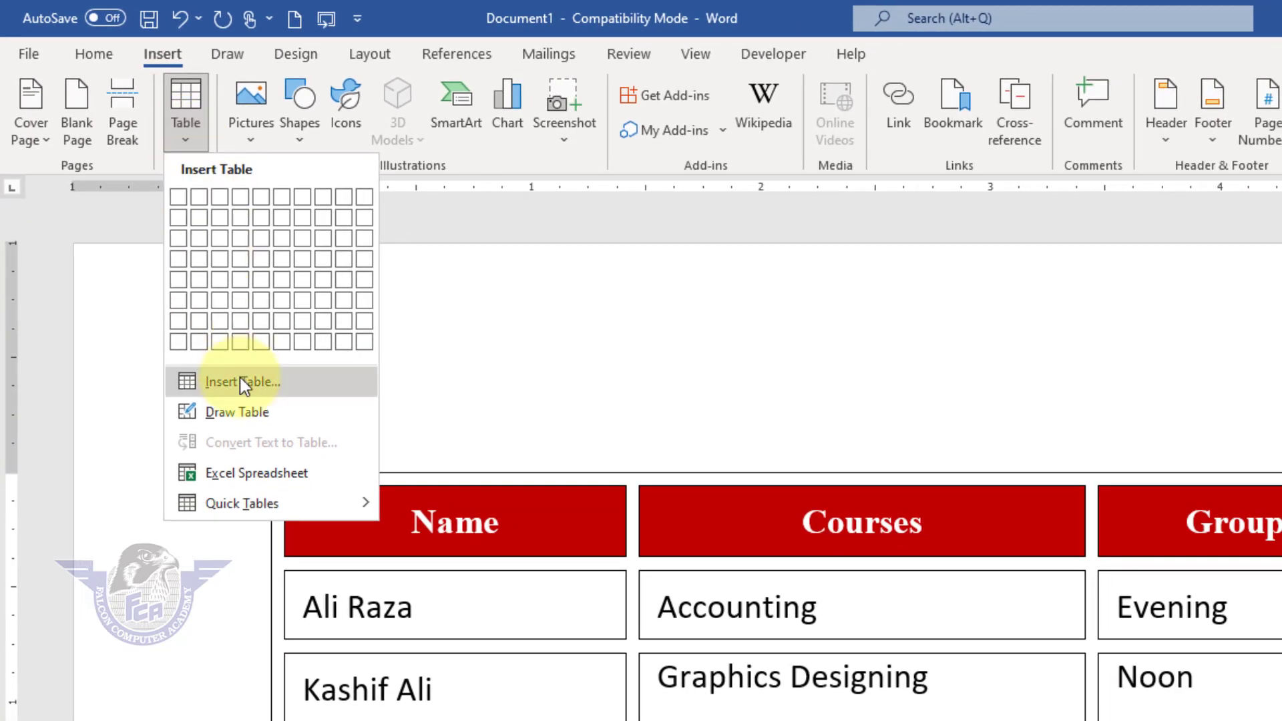
pyautogui.click(239, 381)
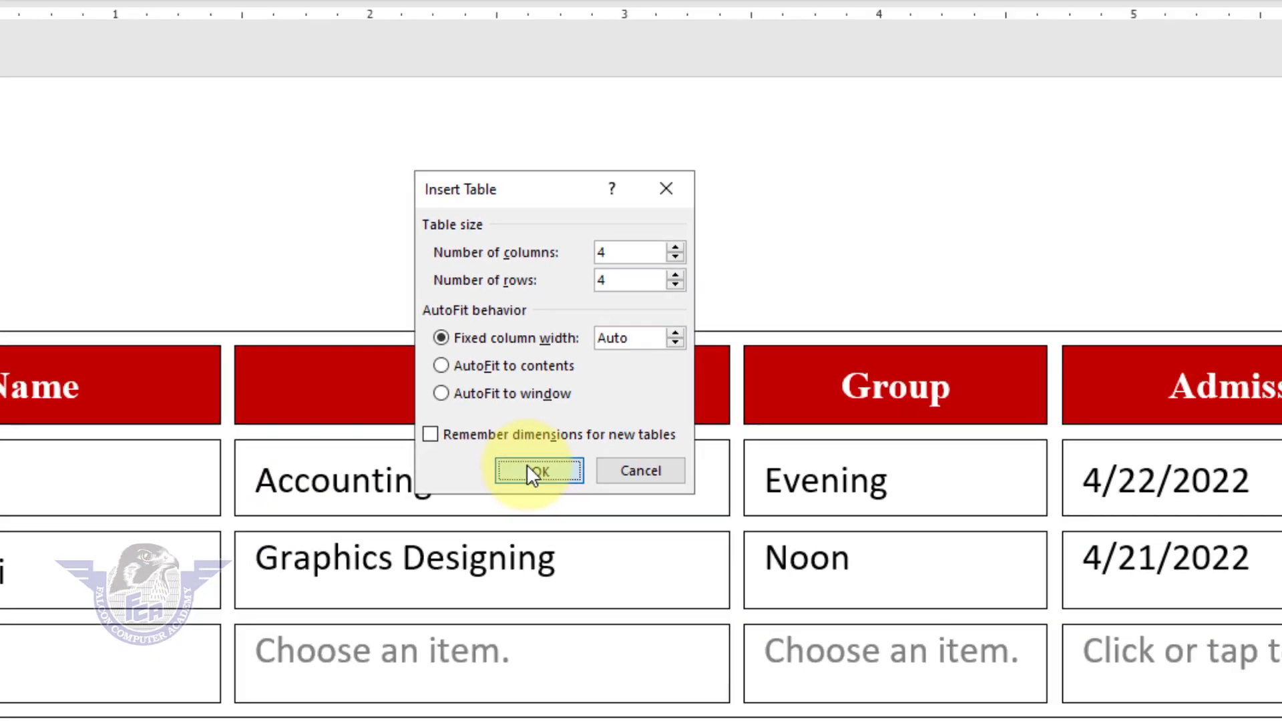
pyautogui.click(523, 550)
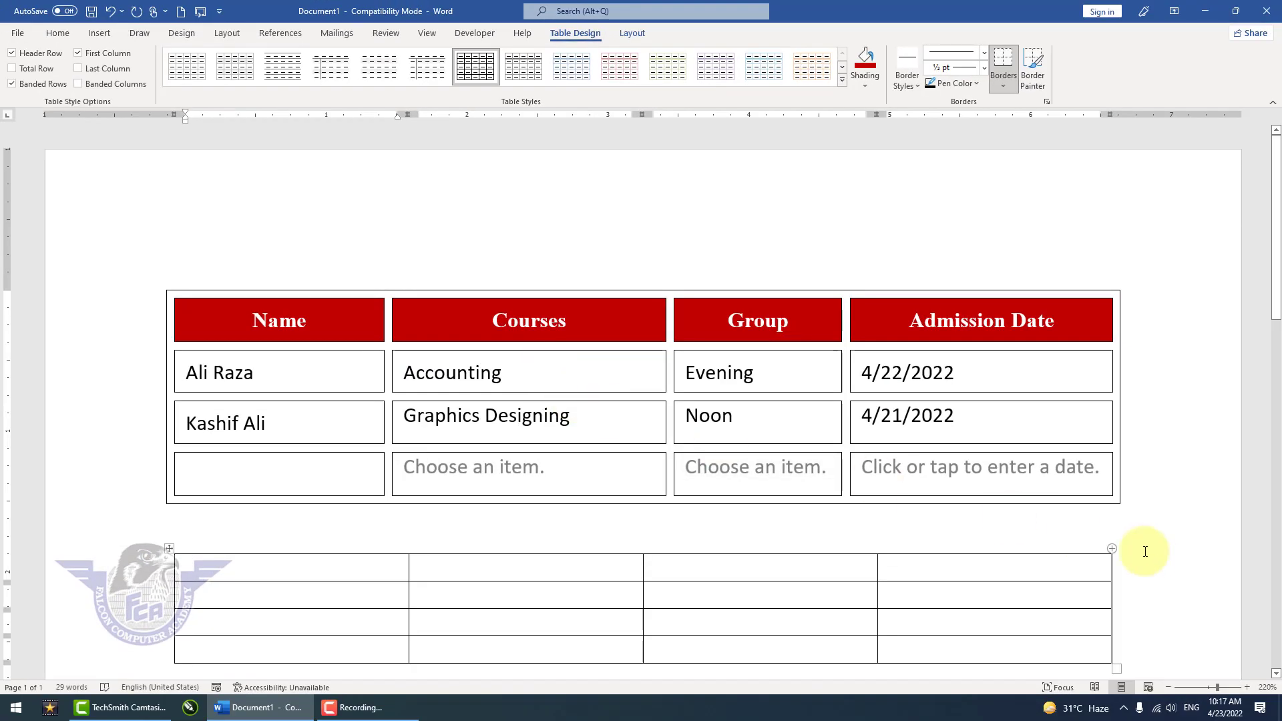
# Step: Type the header labels Name, Courses, Group and Admission Date into the top row
pyautogui.write('Name ')
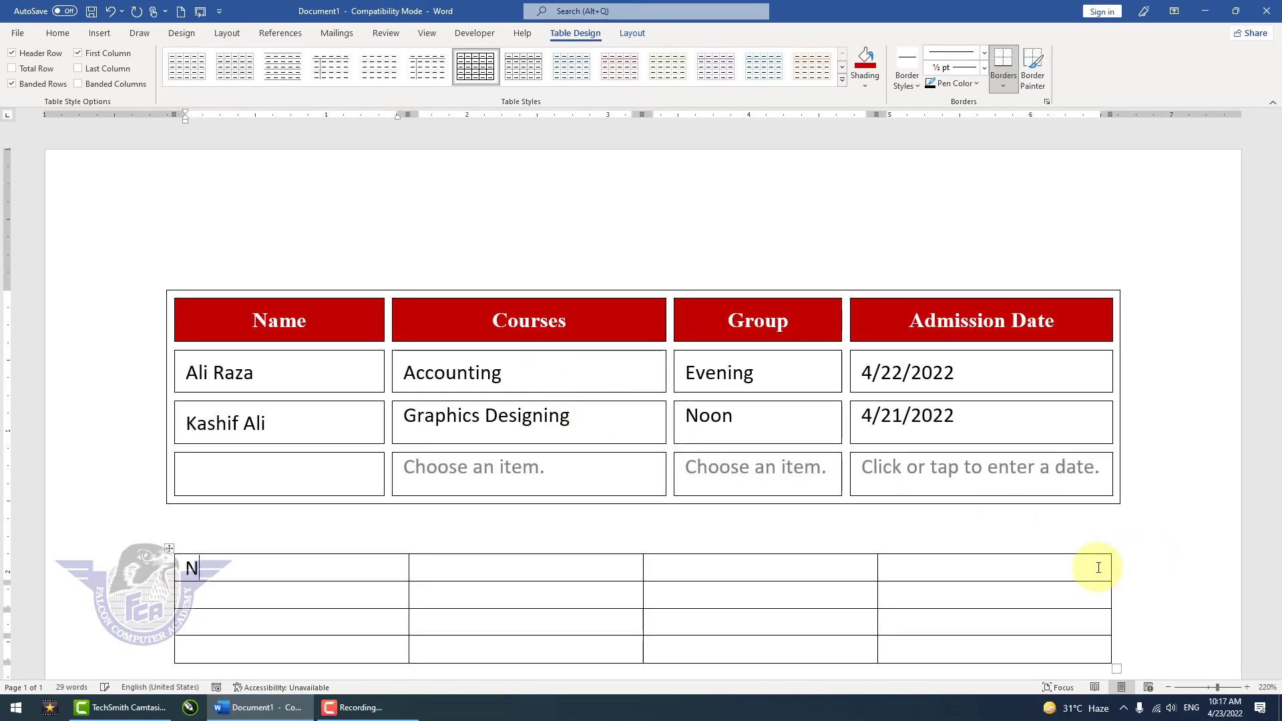
pyautogui.write('Courses')
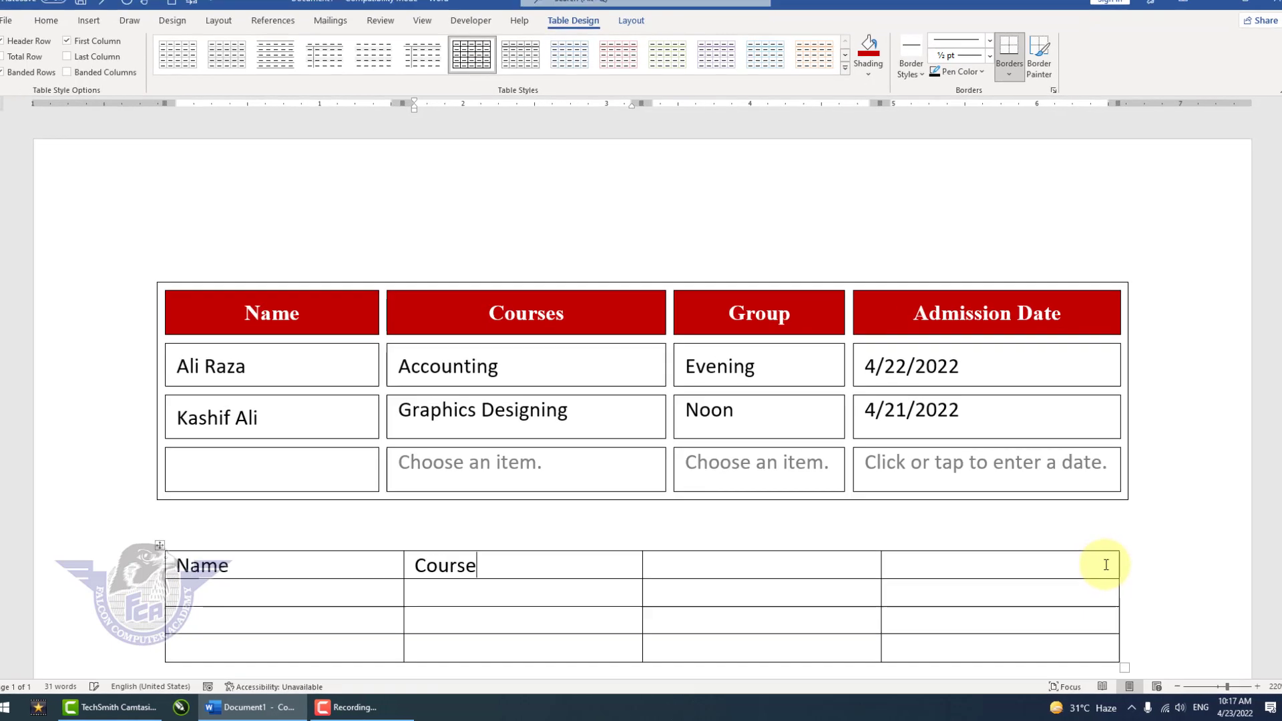
pyautogui.press('Tab')
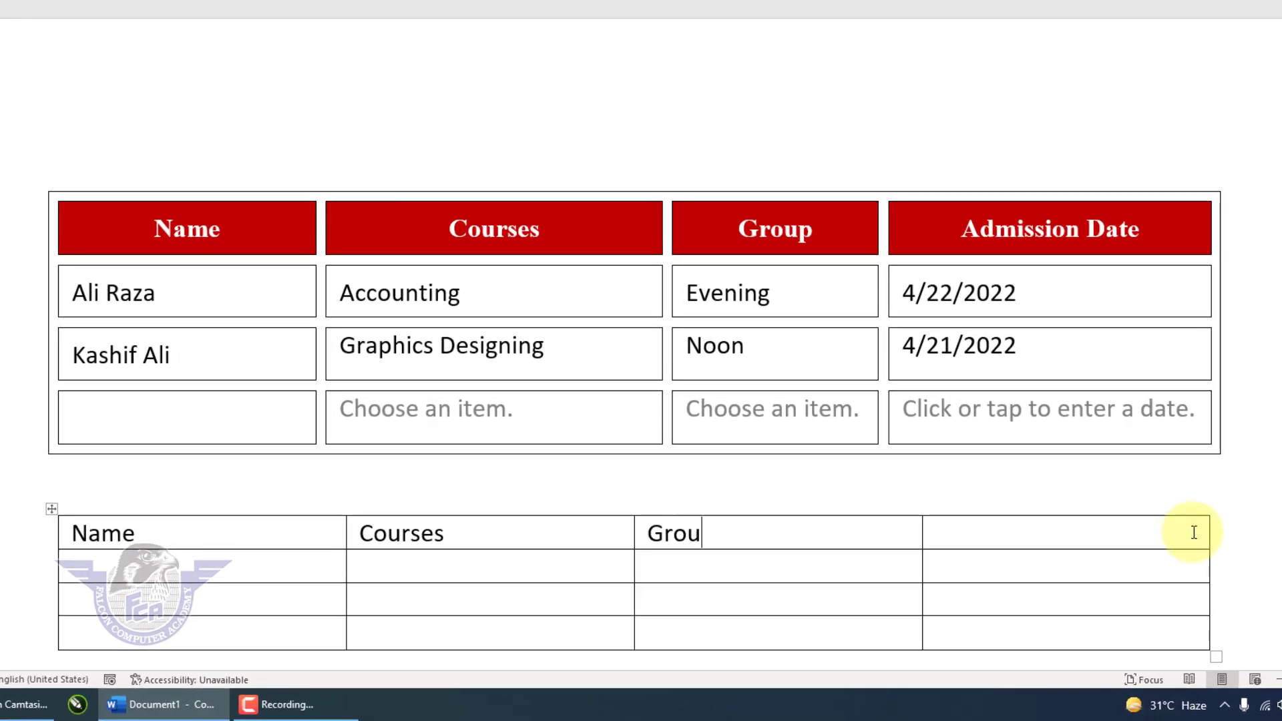
pyautogui.write('A')
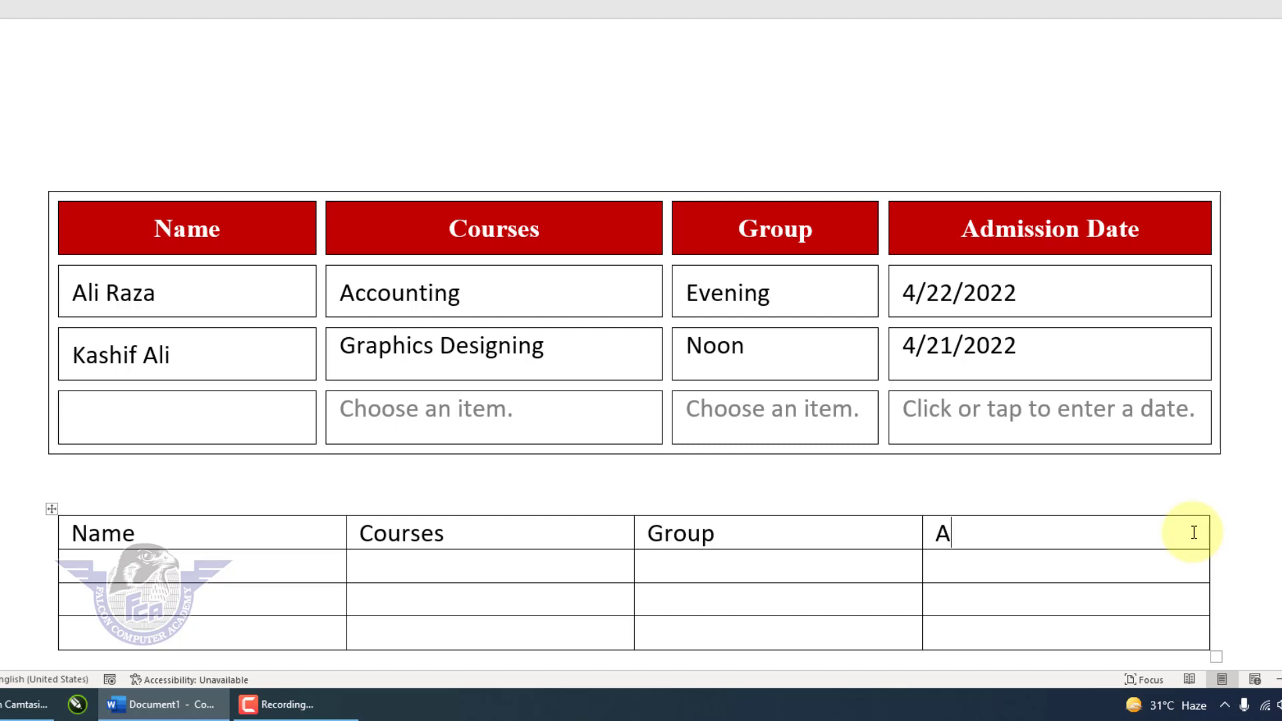
pyautogui.write('dmission Date')
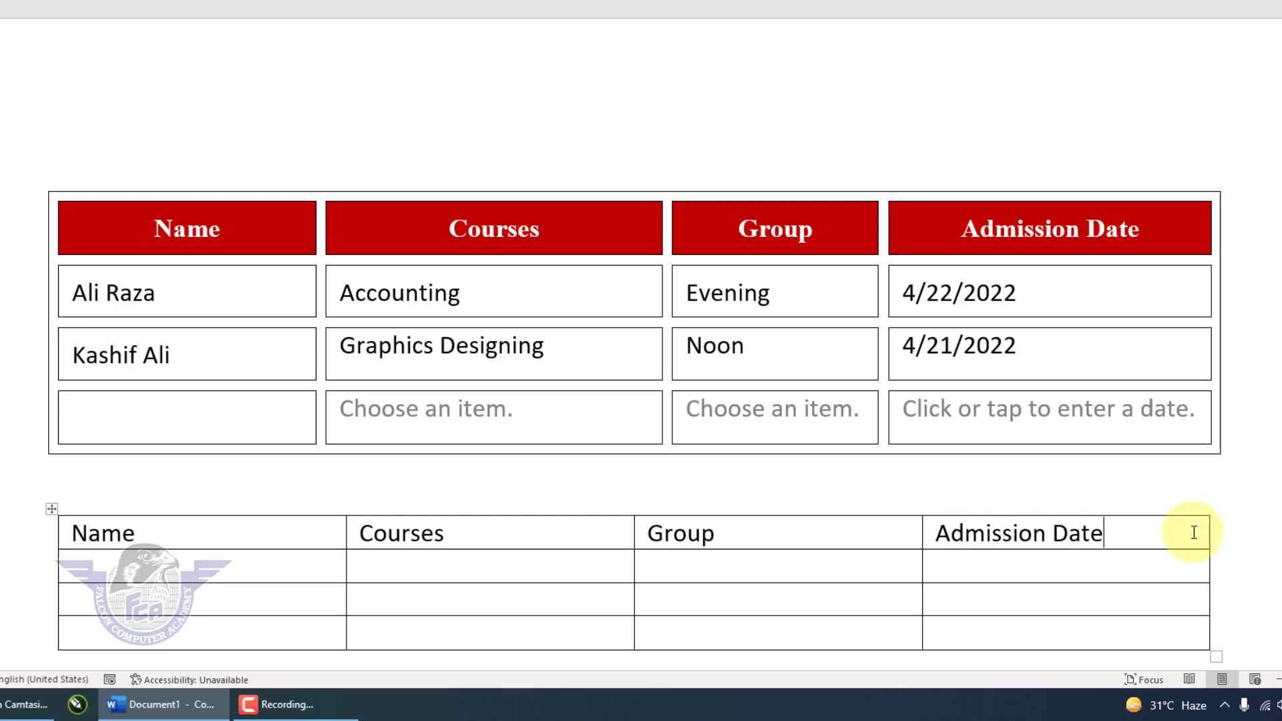
pyautogui.scroll(-3, 890, 572)
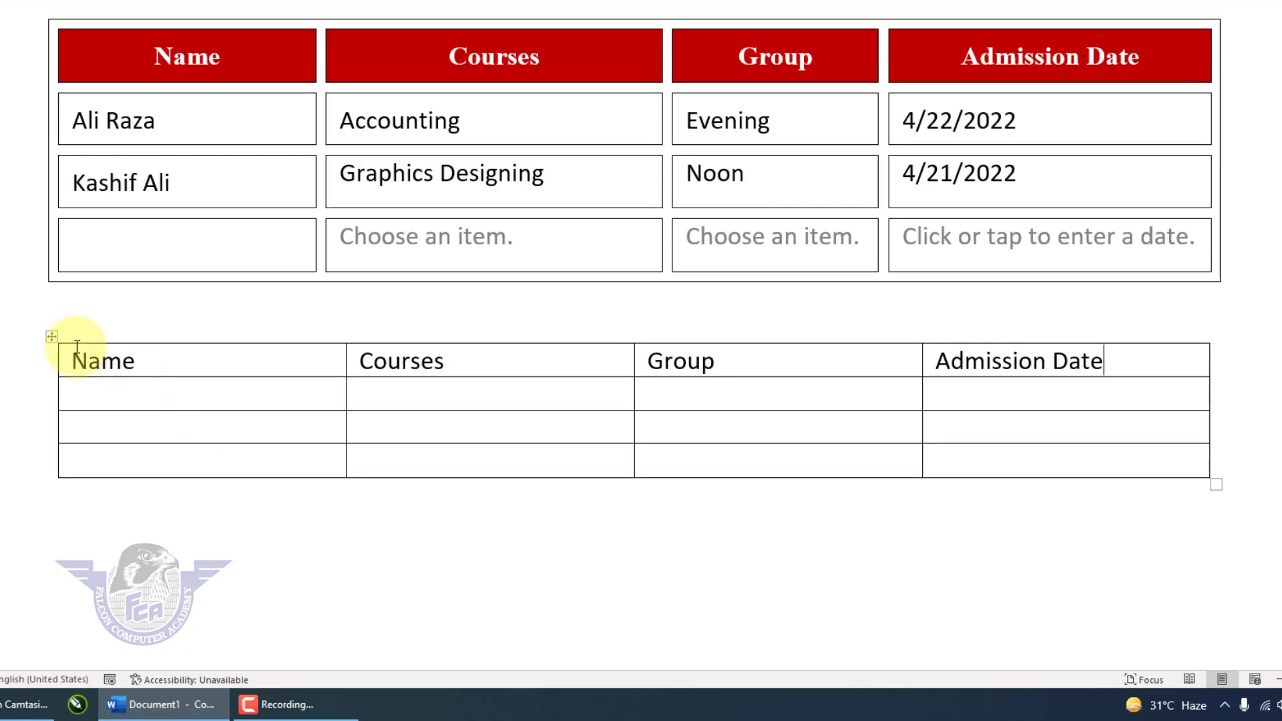
# Step: Enable spacing between cells for the whole new table and set it to 0.05"
pyautogui.click(53, 337)
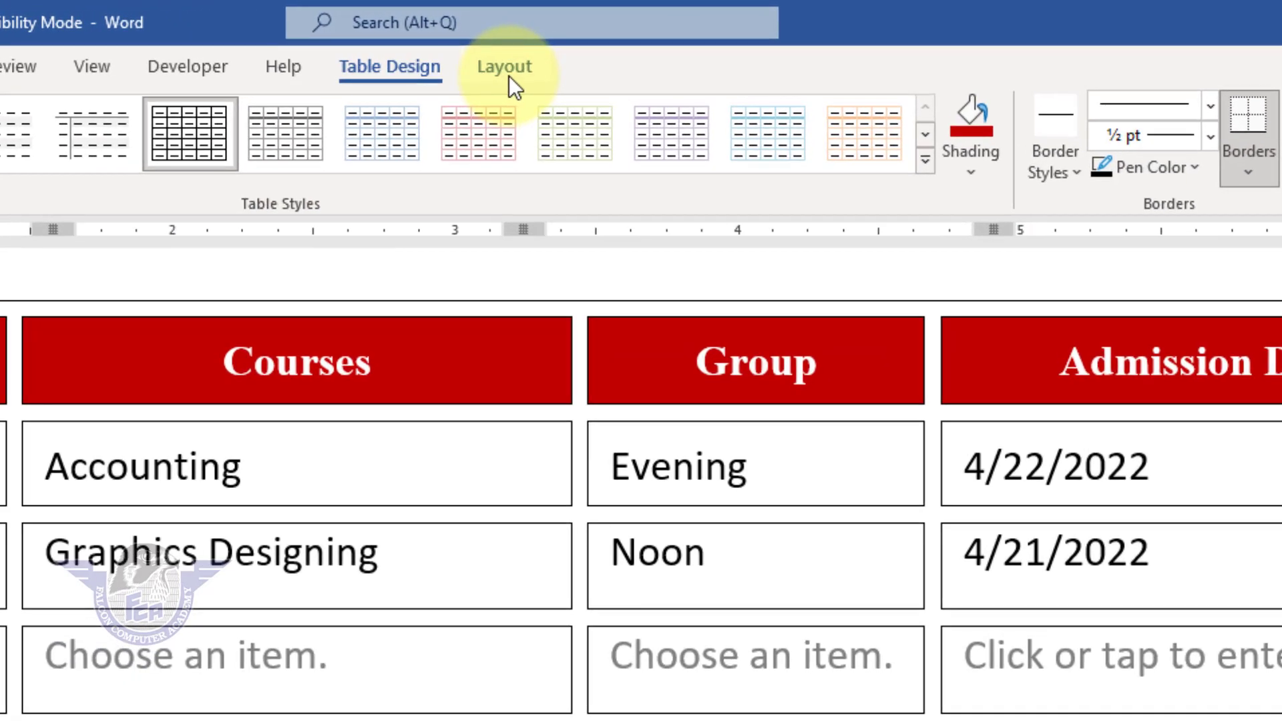
pyautogui.click(509, 75)
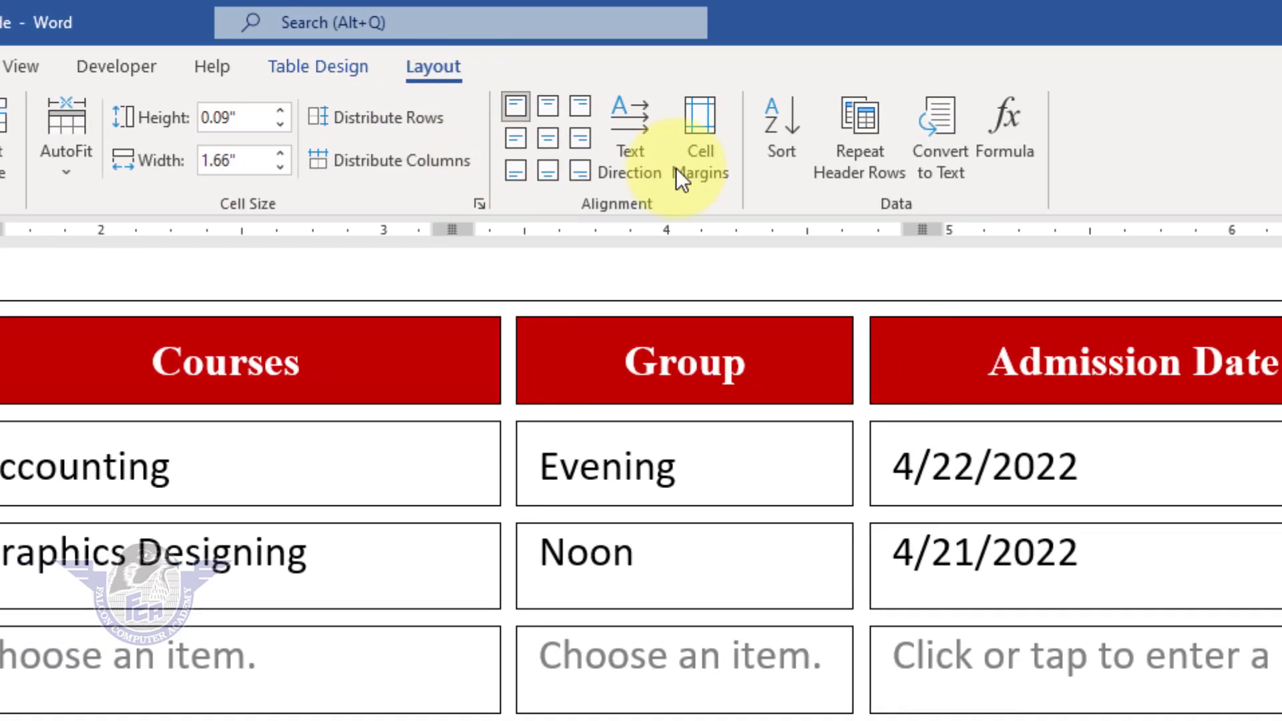
pyautogui.click(700, 168)
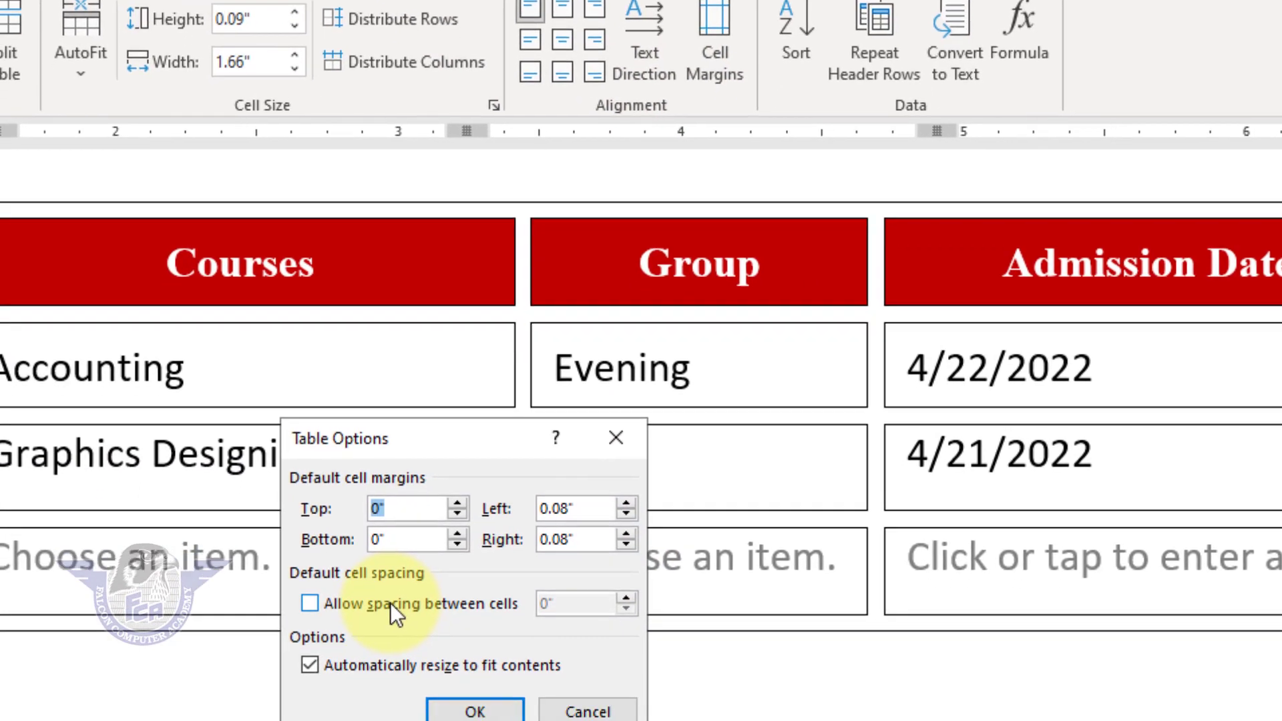
pyautogui.click(394, 699)
pyautogui.click(646, 467)
pyautogui.click(646, 468)
pyautogui.click(646, 467)
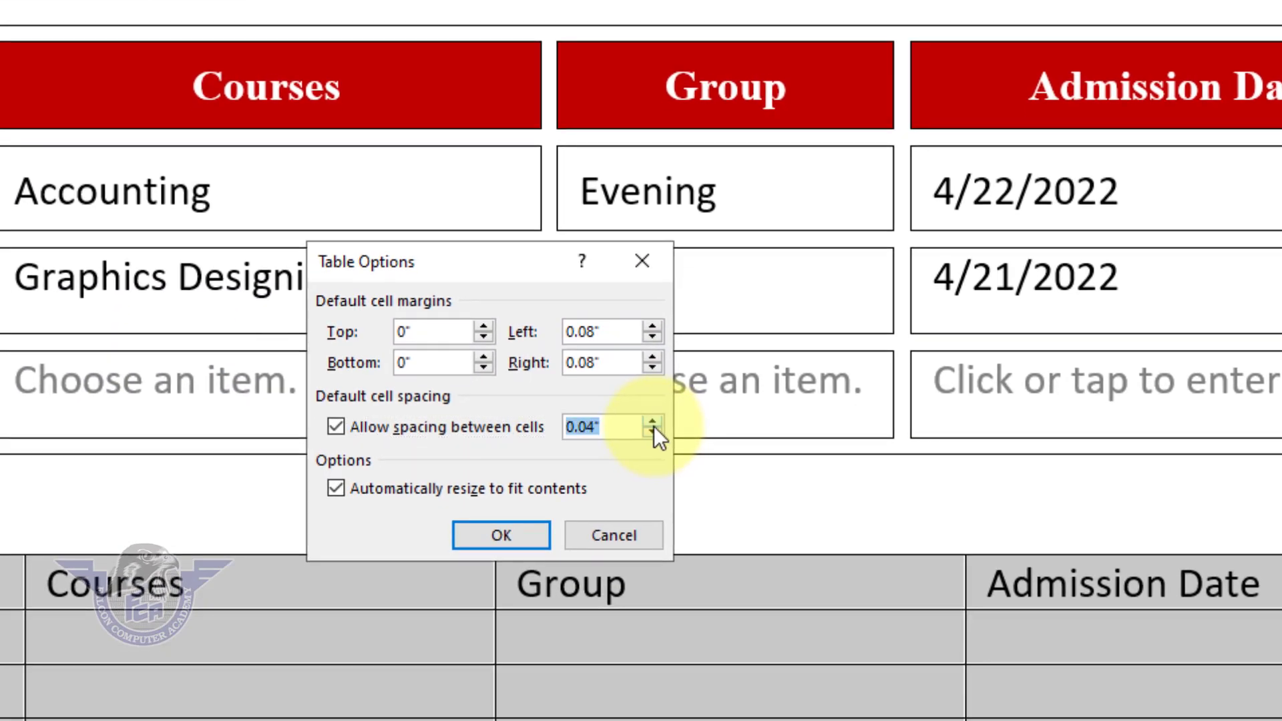
pyautogui.click(646, 467)
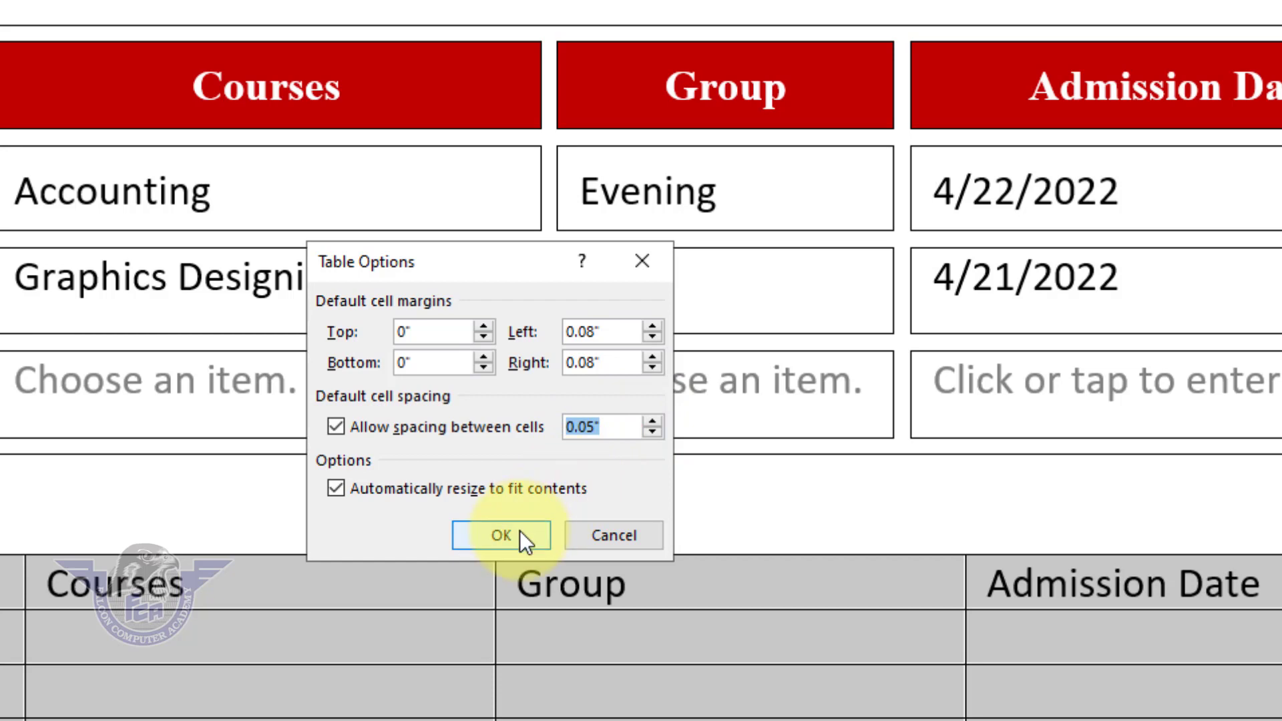
pyautogui.click(520, 534)
pyautogui.click(1174, 530)
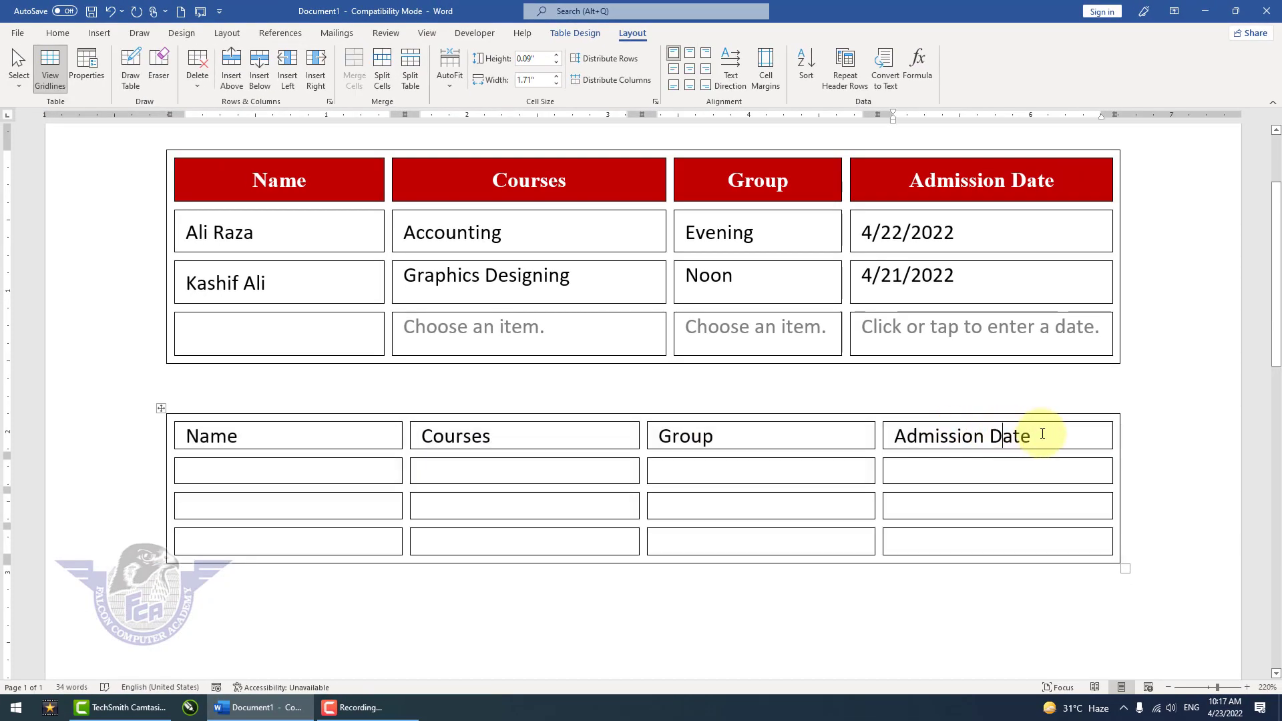
# Step: Make the new table's header row centered, bold Times New Roman with red shading
pyautogui.moveTo(968, 438); pyautogui.dragTo(275, 426)
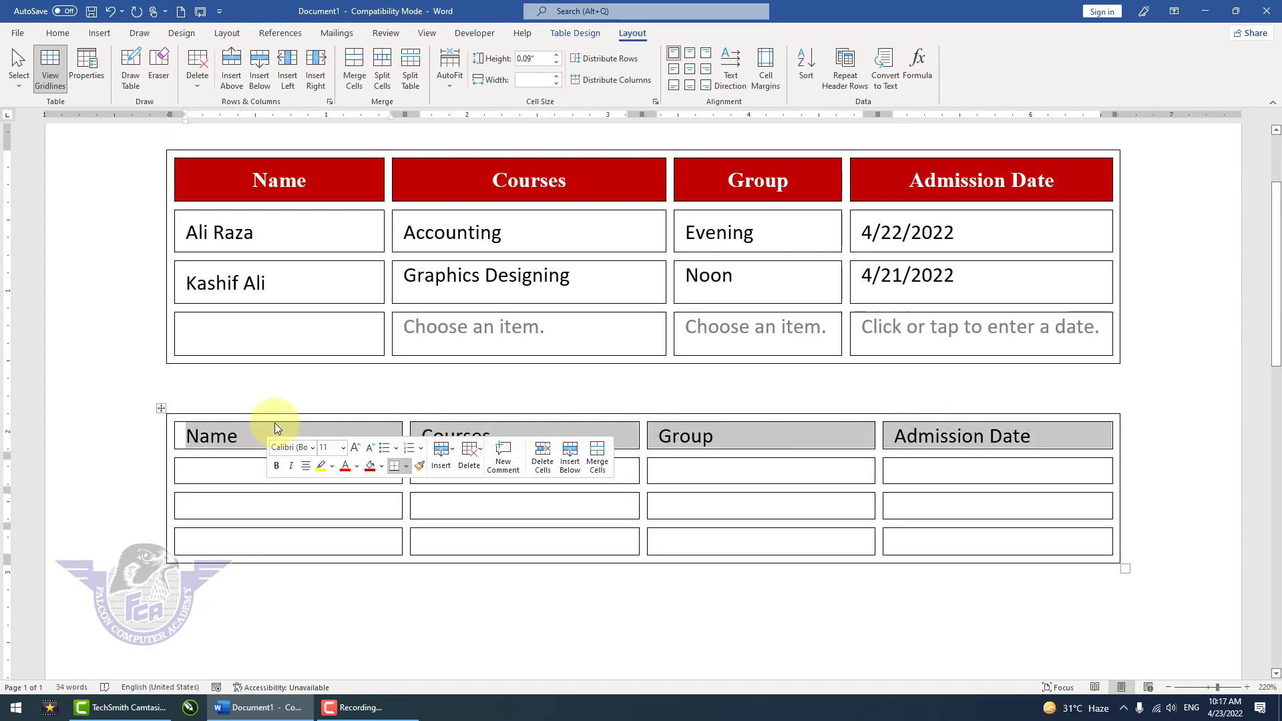
pyautogui.hotkey('ctrl', 'e')
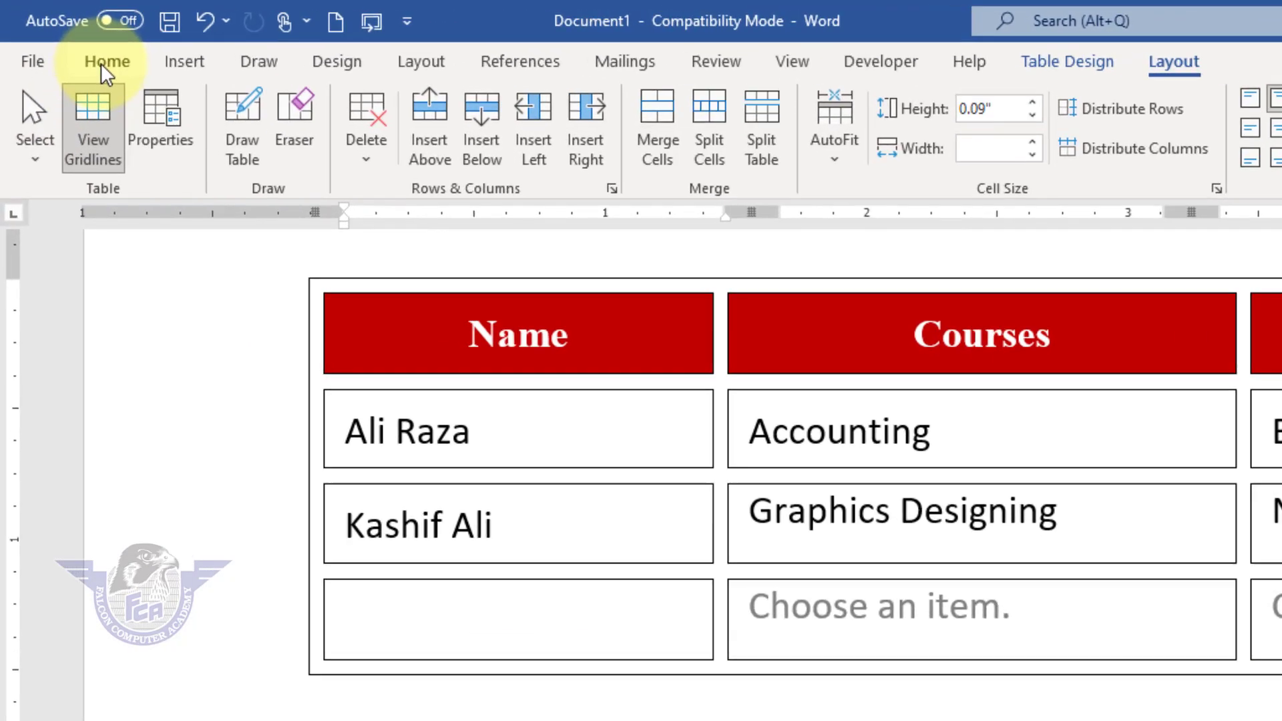
pyautogui.click(104, 62)
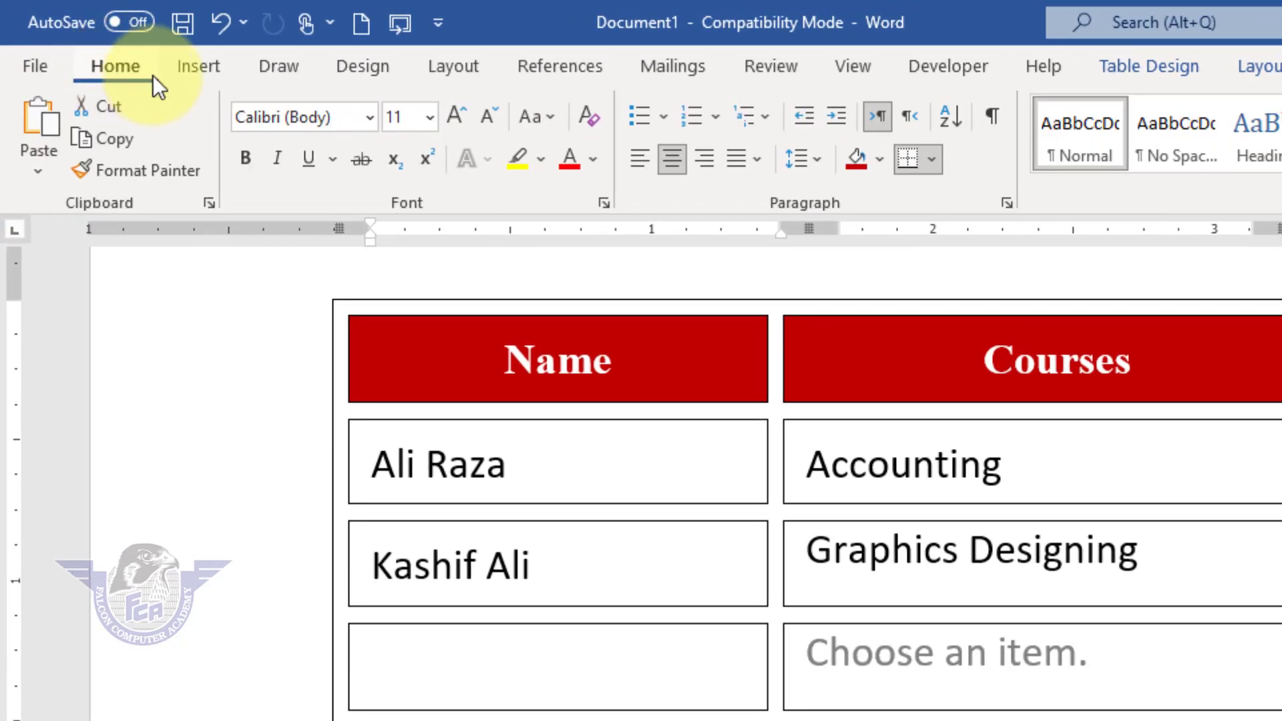
pyautogui.click(370, 118)
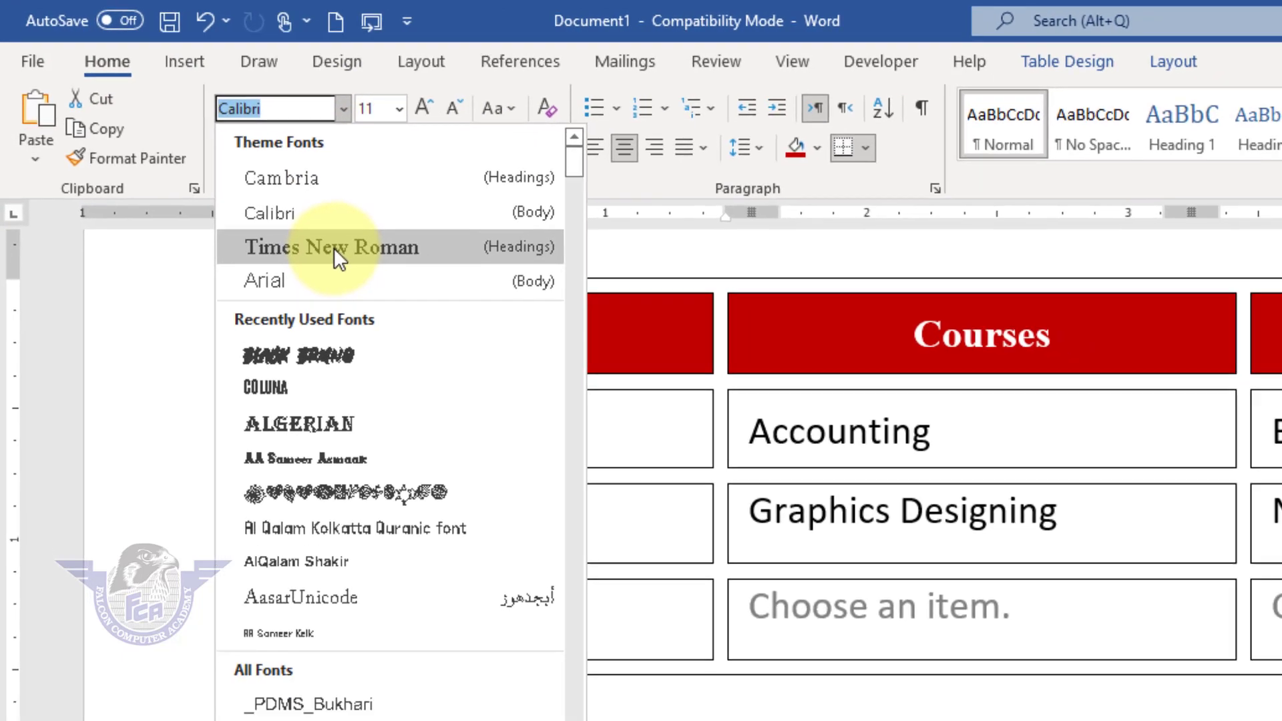
pyautogui.click(360, 267)
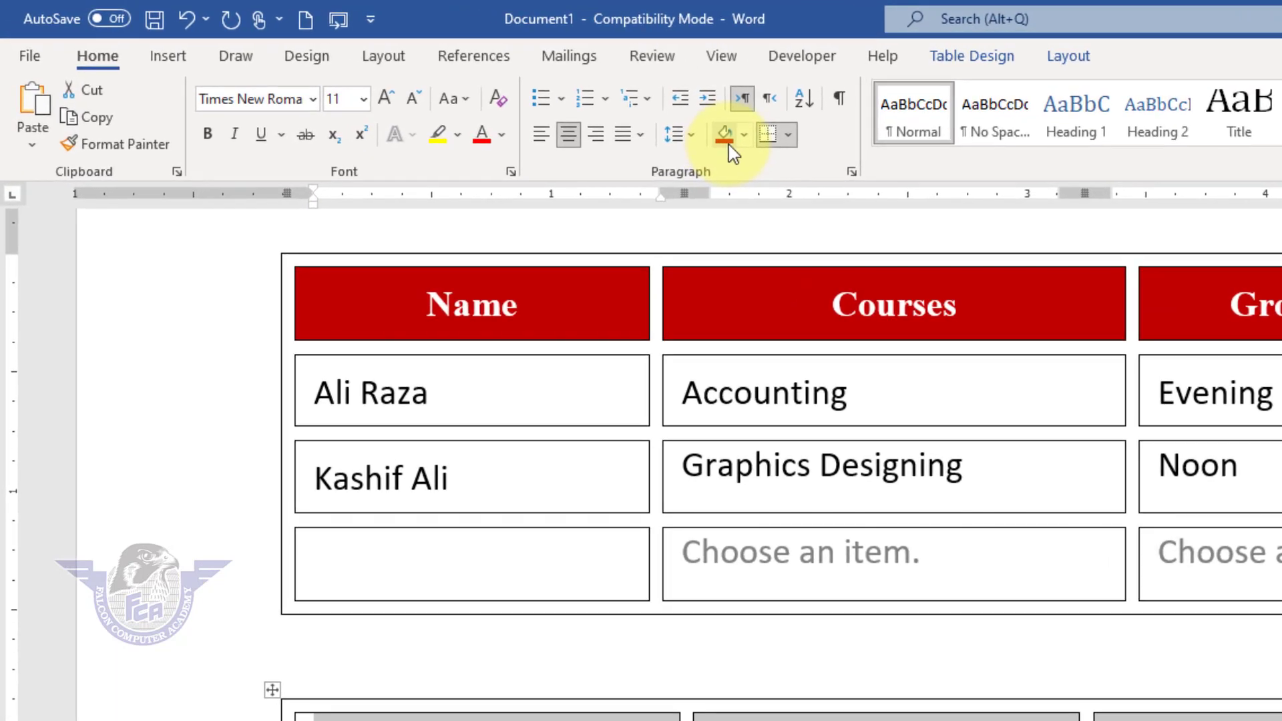
pyautogui.click(430, 80)
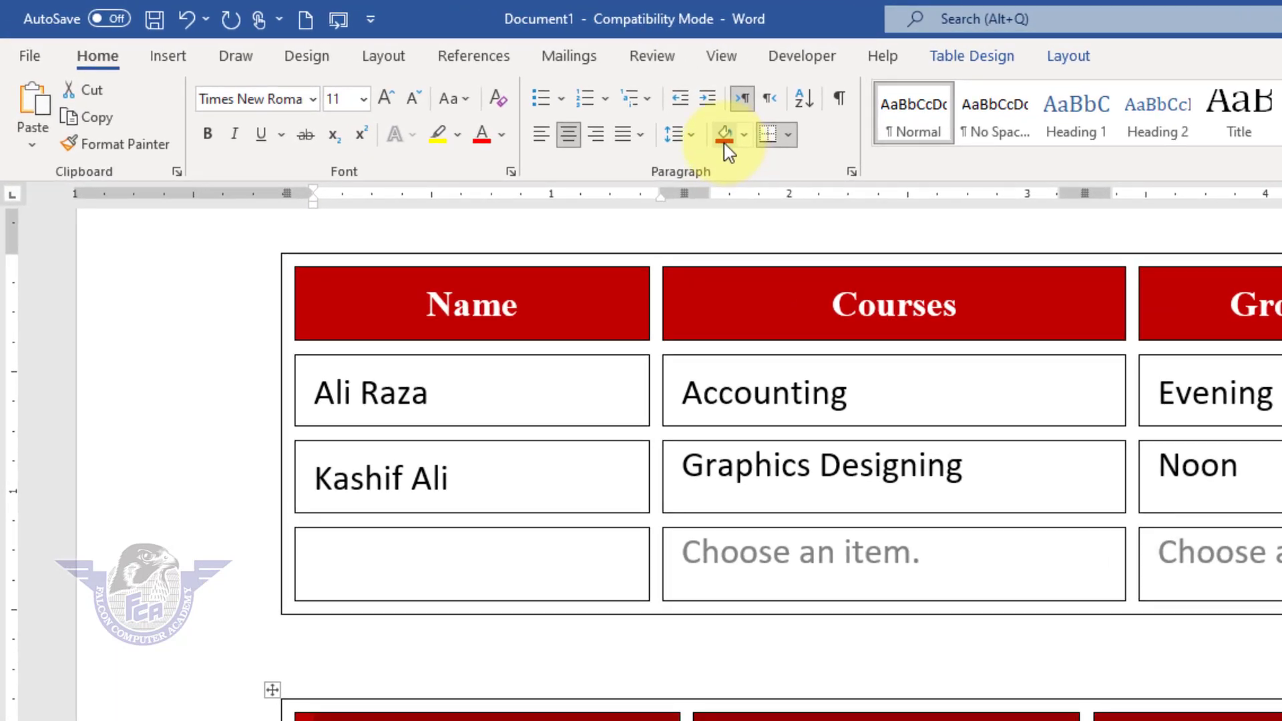
pyautogui.click(207, 134)
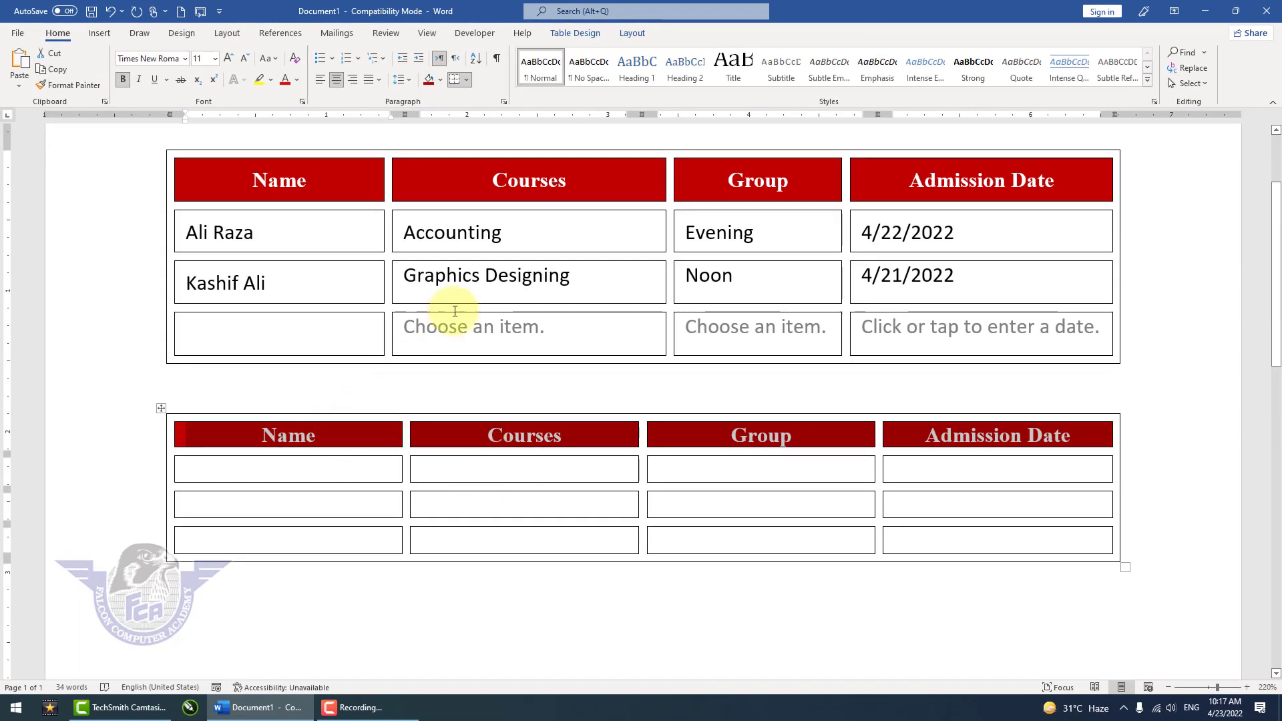
# Step: Give the header row a 0.3" height and center its labels within the cells
pyautogui.click(632, 33)
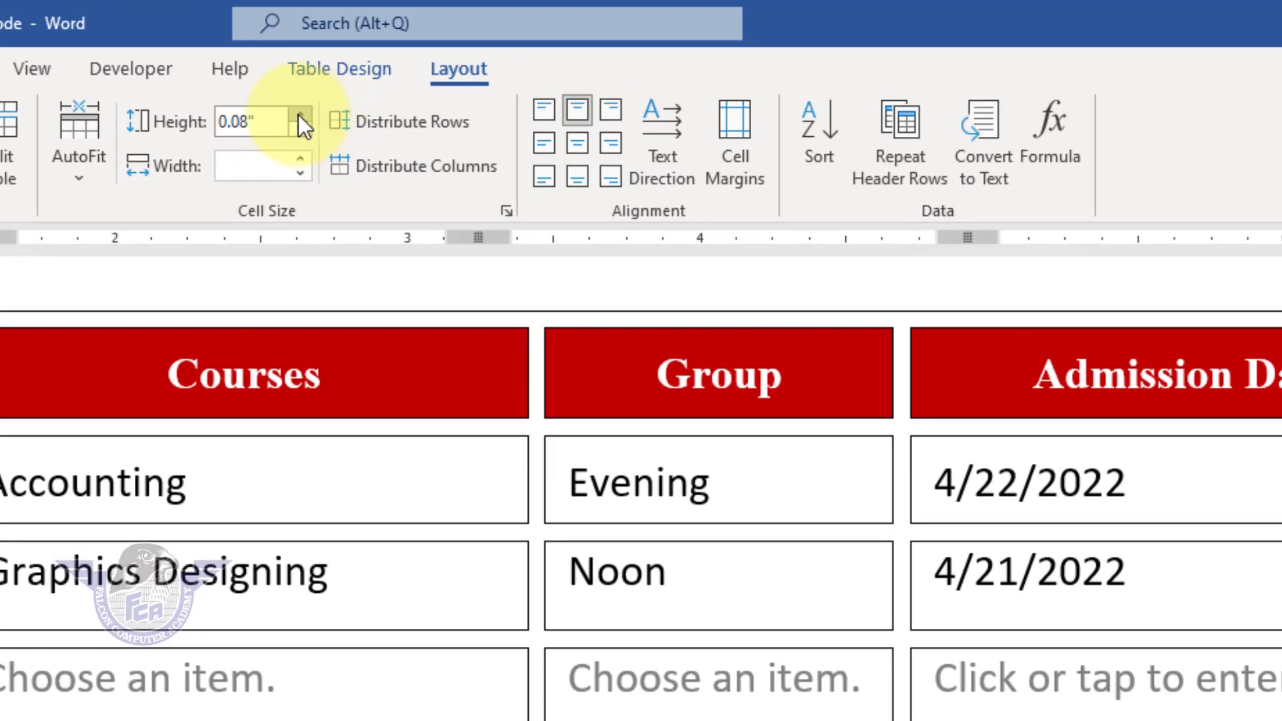
pyautogui.click(300, 115)
pyautogui.click(578, 143)
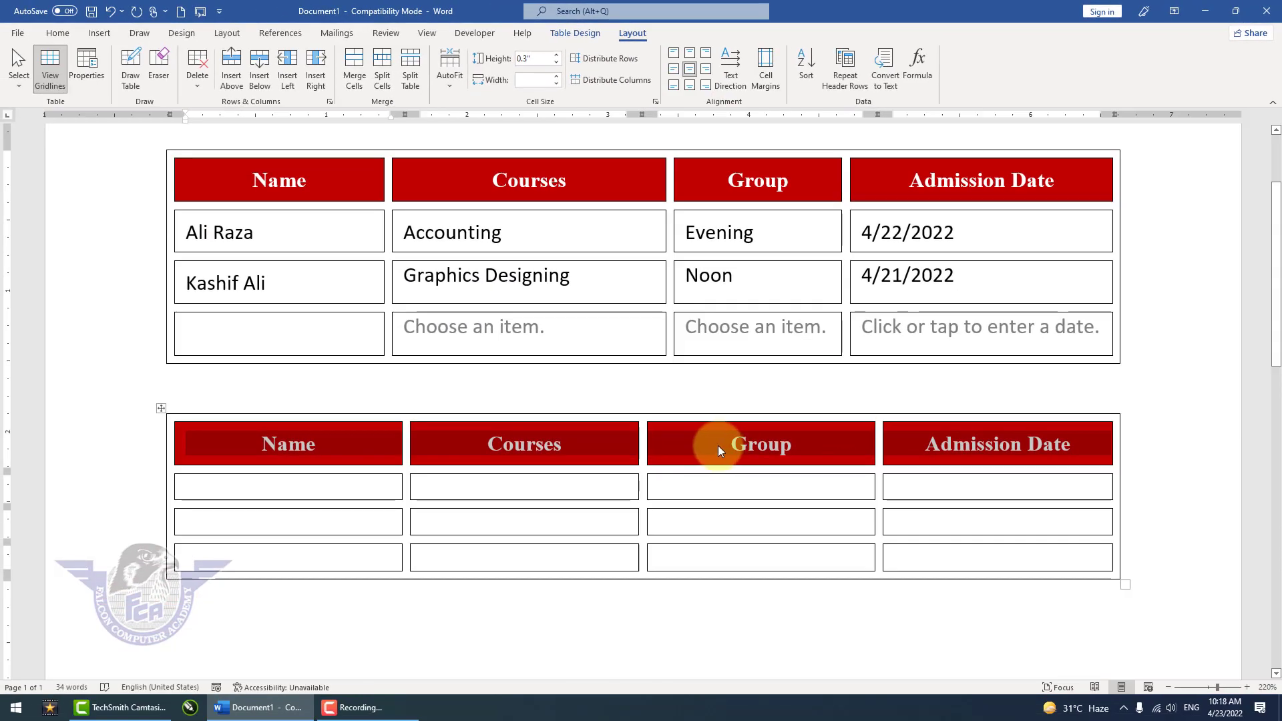
pyautogui.click(347, 486)
pyautogui.click(493, 231)
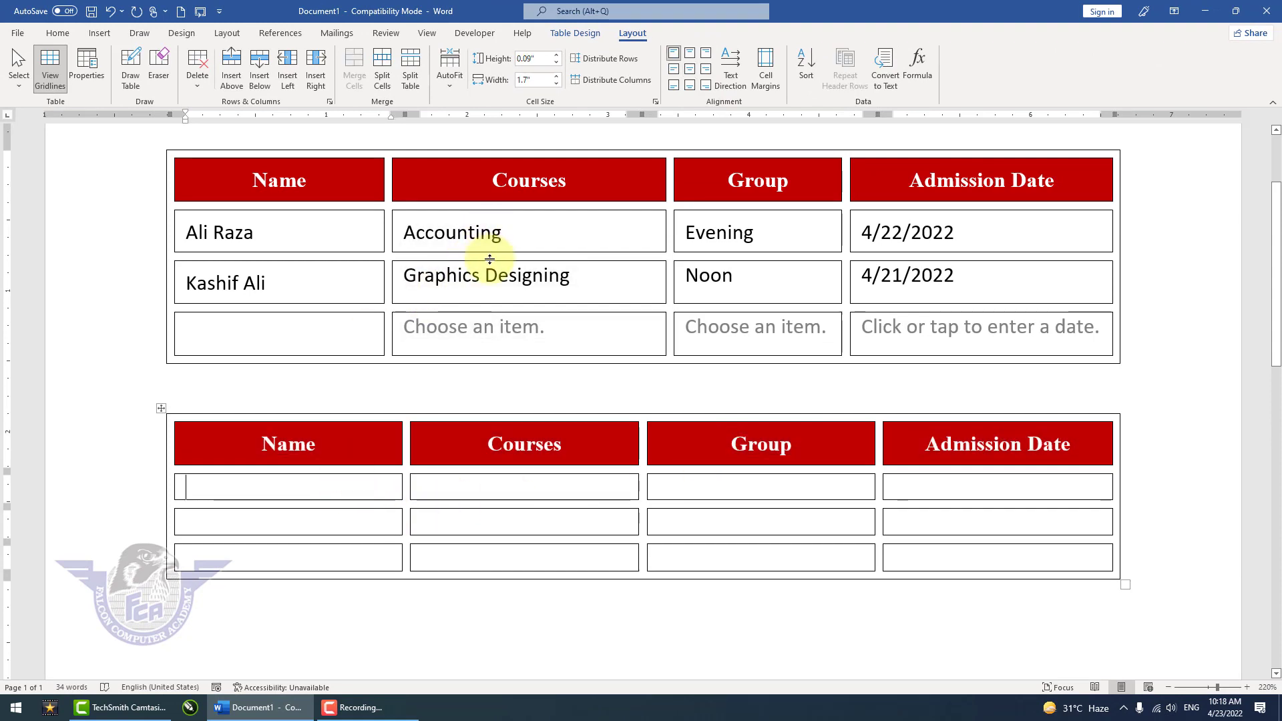
pyautogui.click(481, 488)
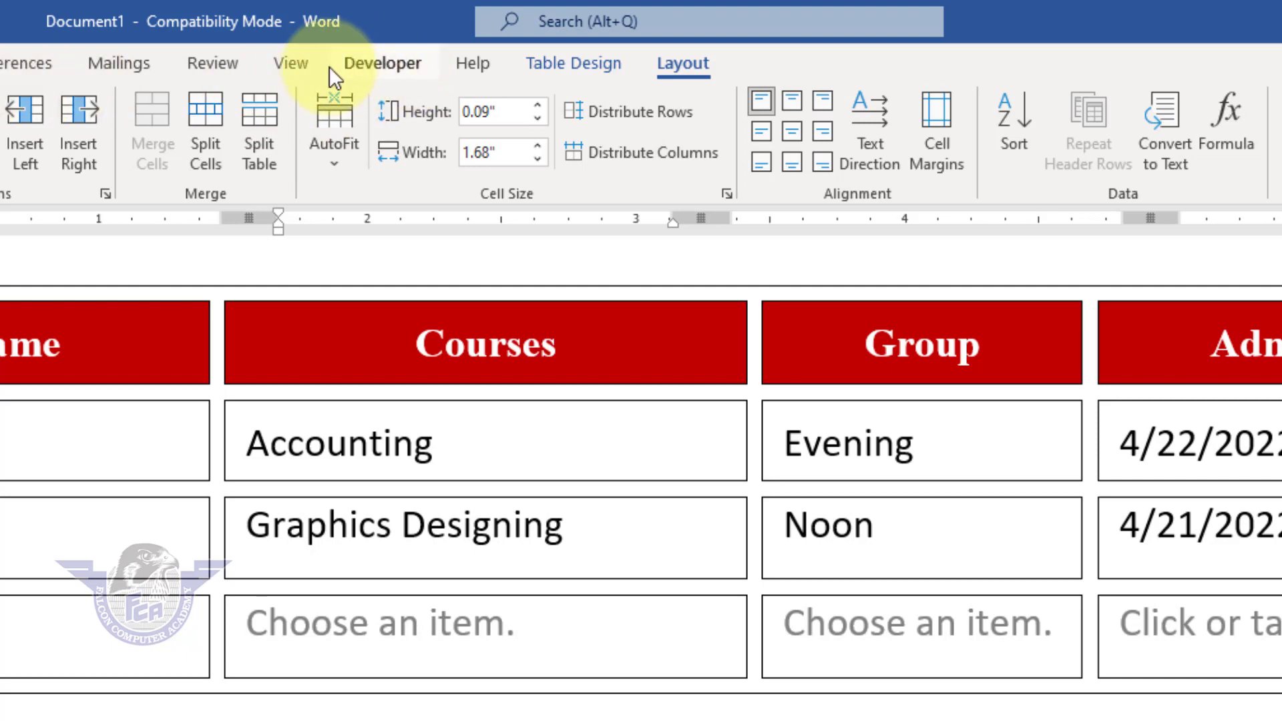
pyautogui.hotkey('alt', 'f')
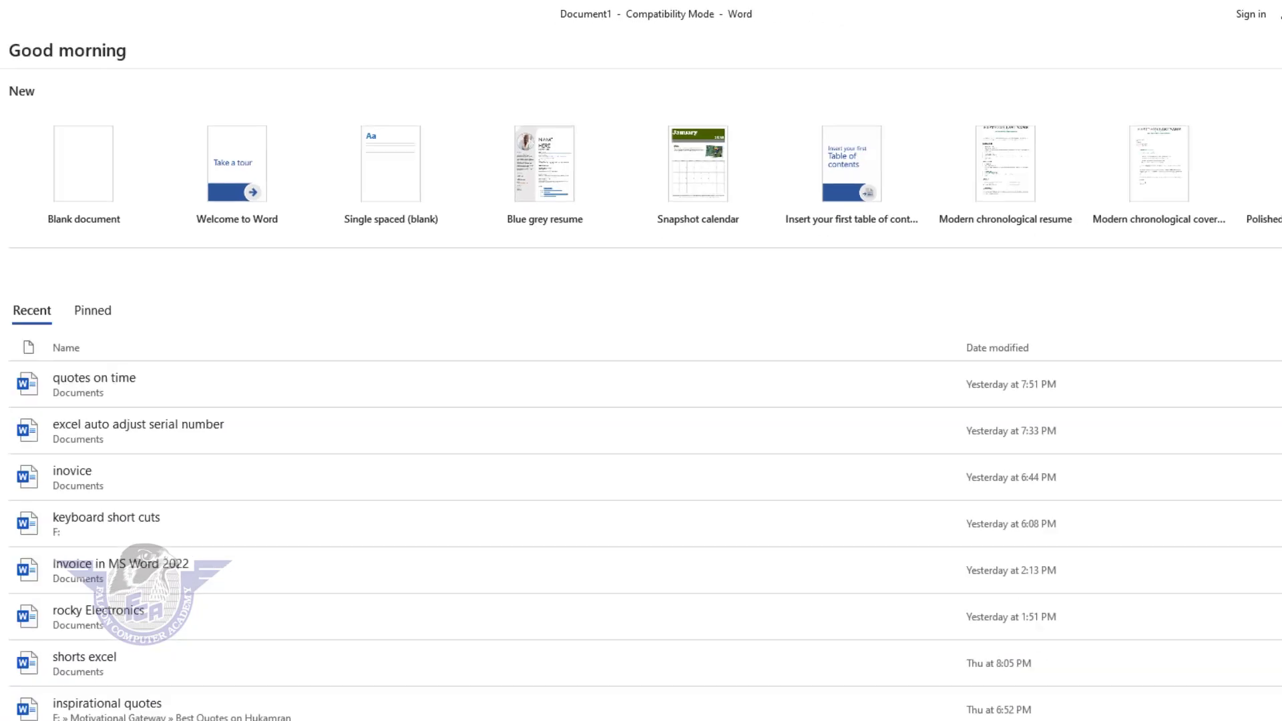
pyautogui.click(46, 671)
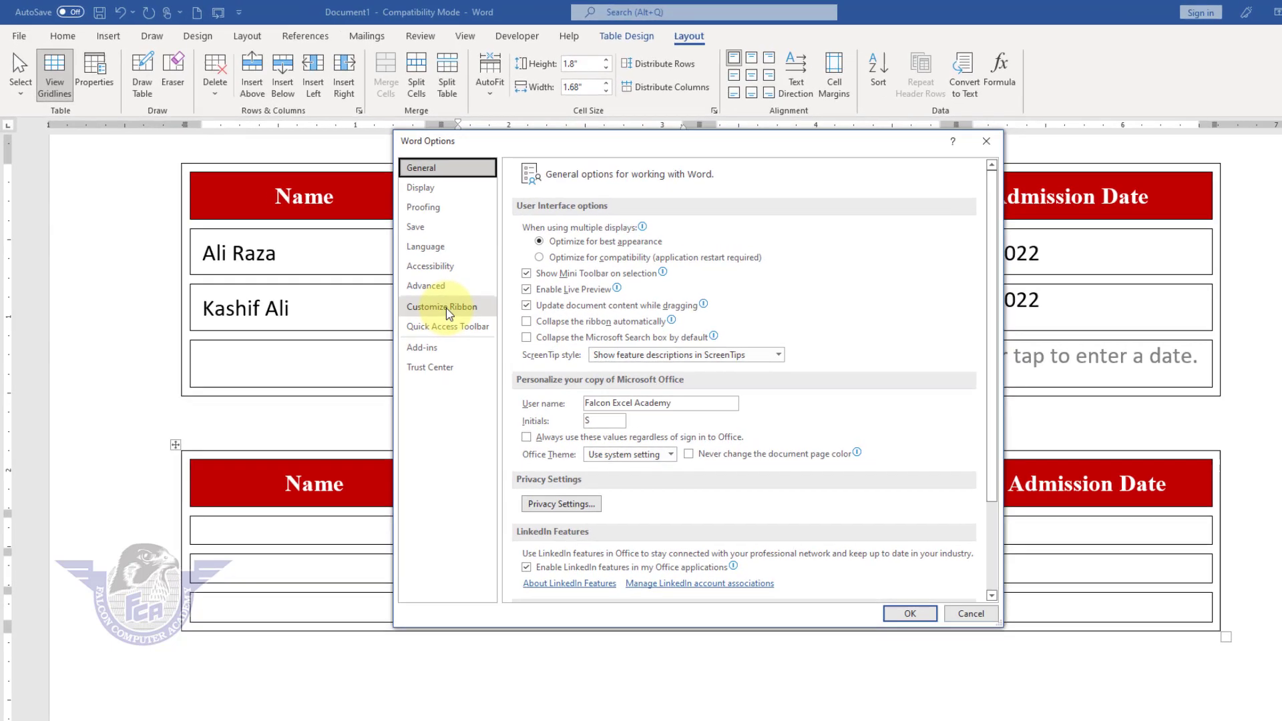
pyautogui.click(406, 281)
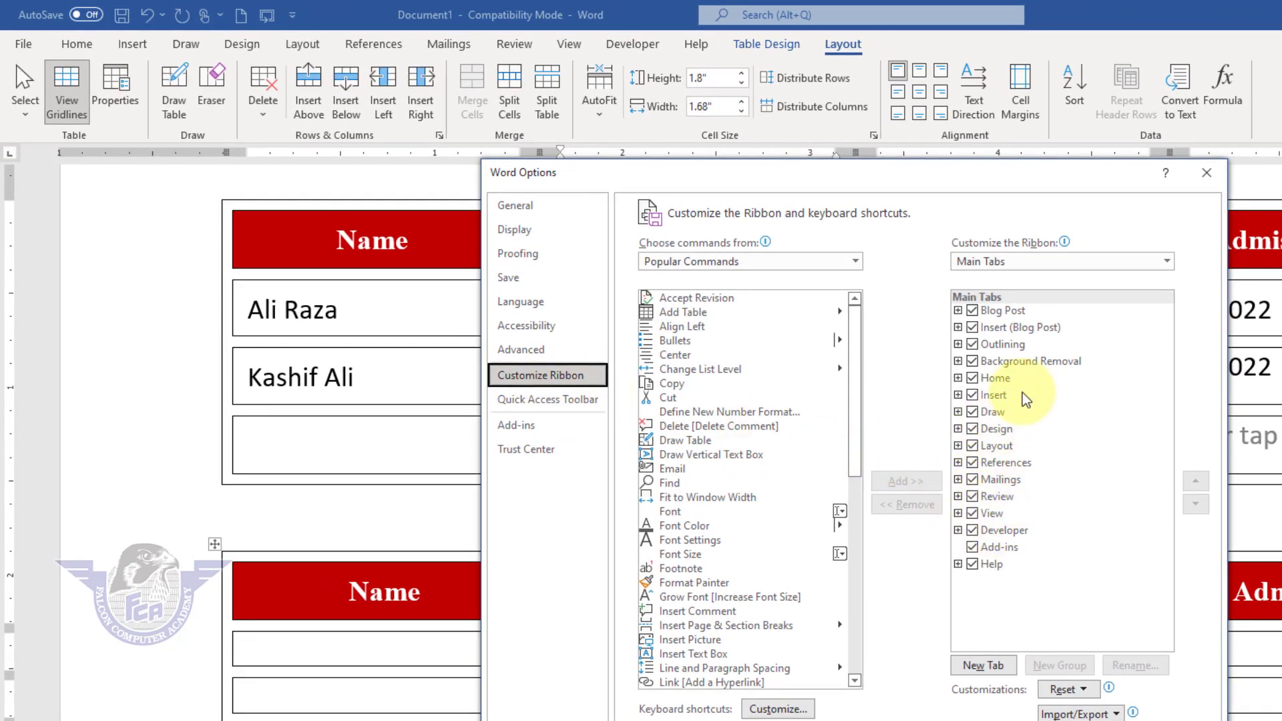
pyautogui.click(972, 530)
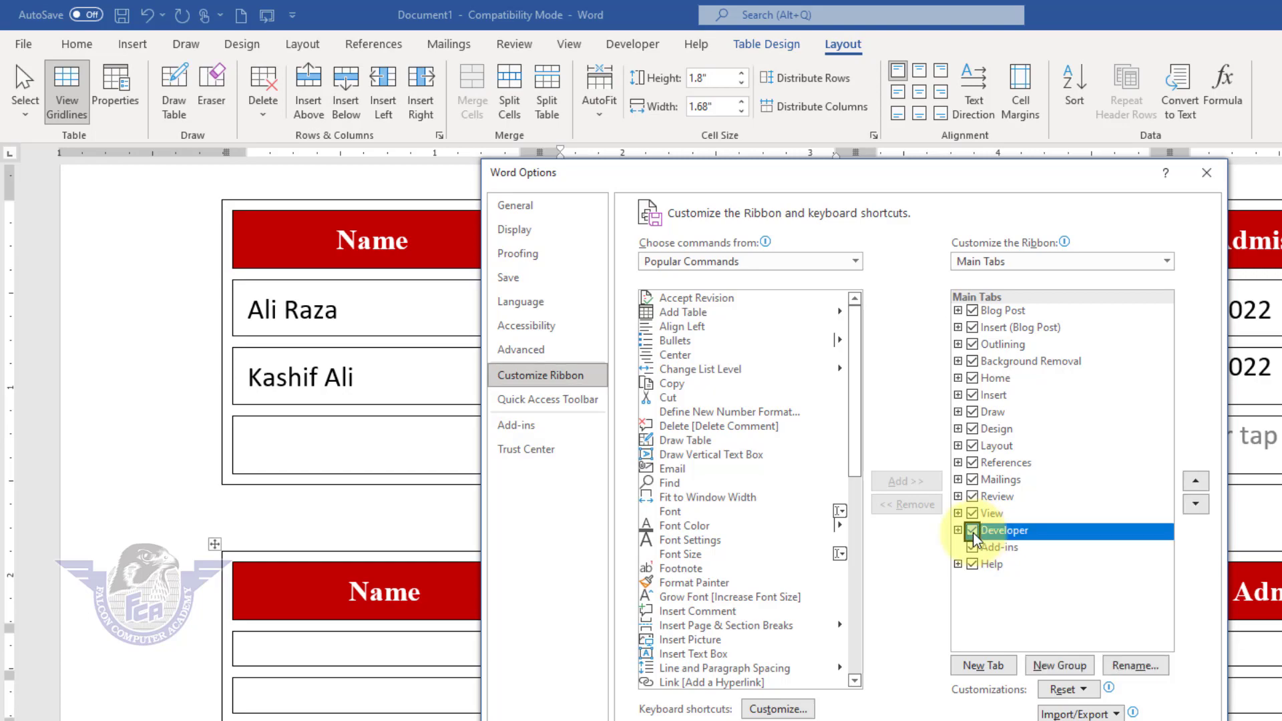
pyautogui.click(1105, 720)
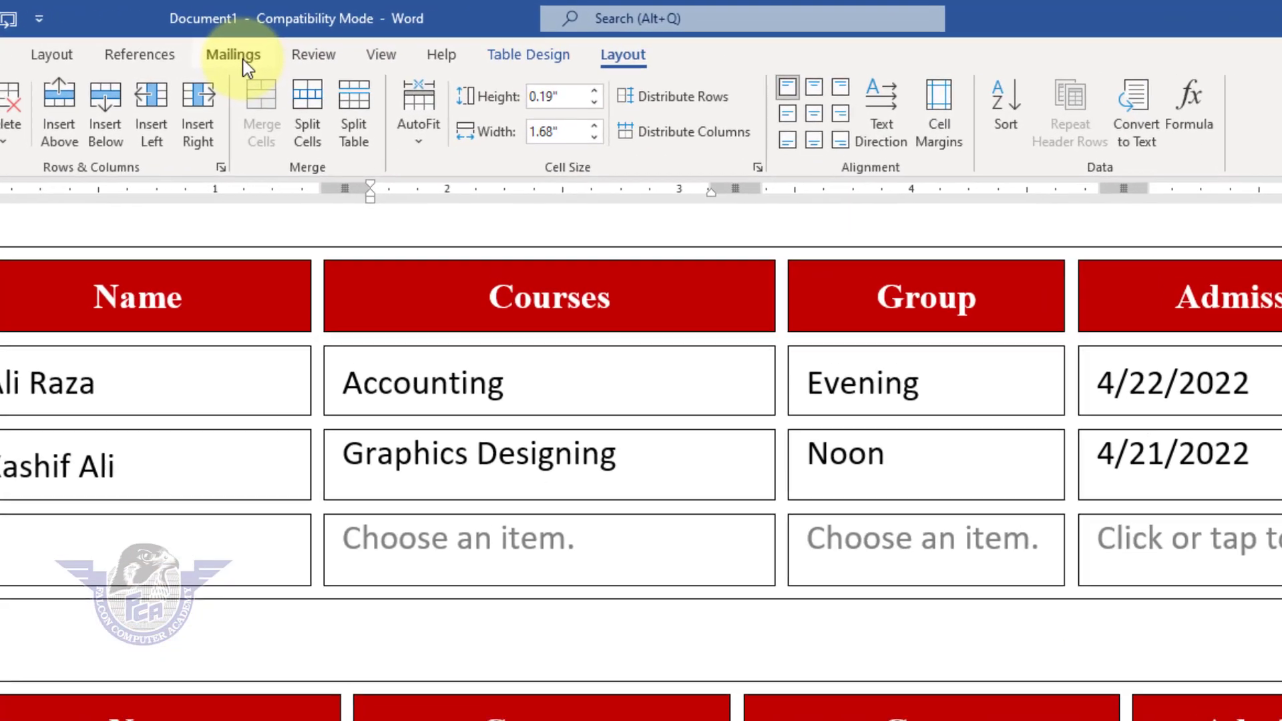
pyautogui.rightClick(342, 36)
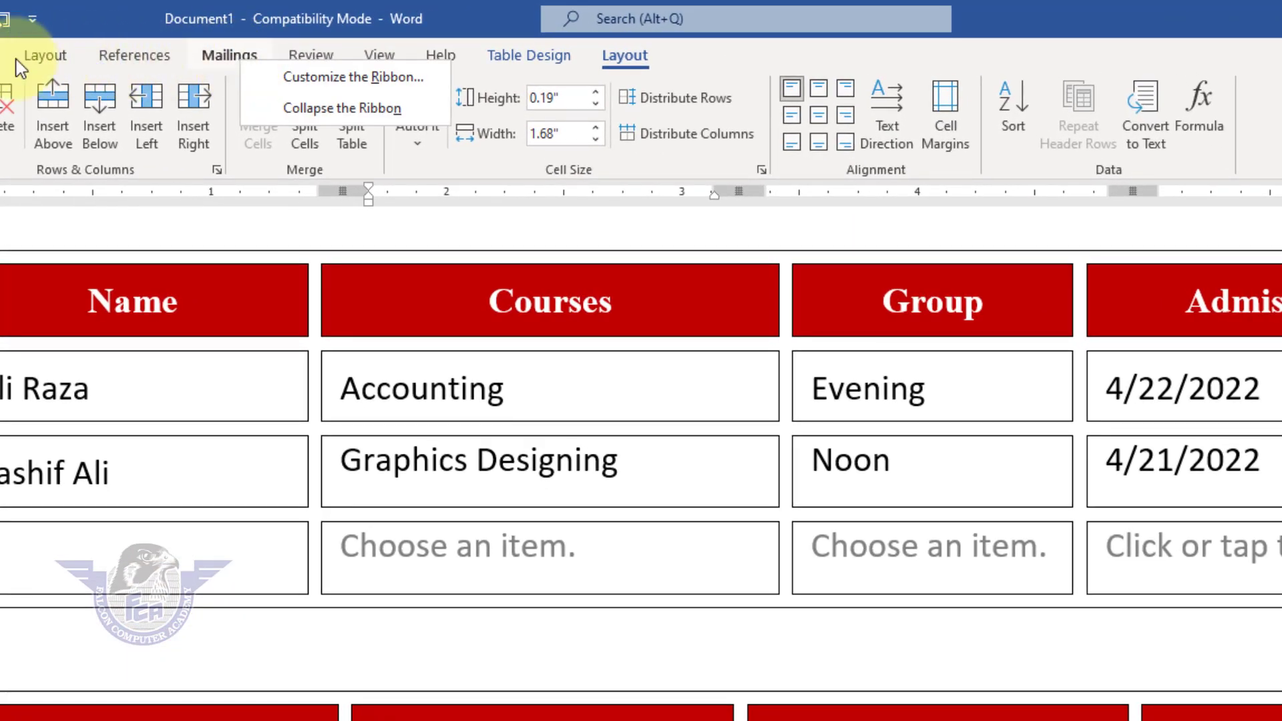
pyautogui.rightClick(53, 65)
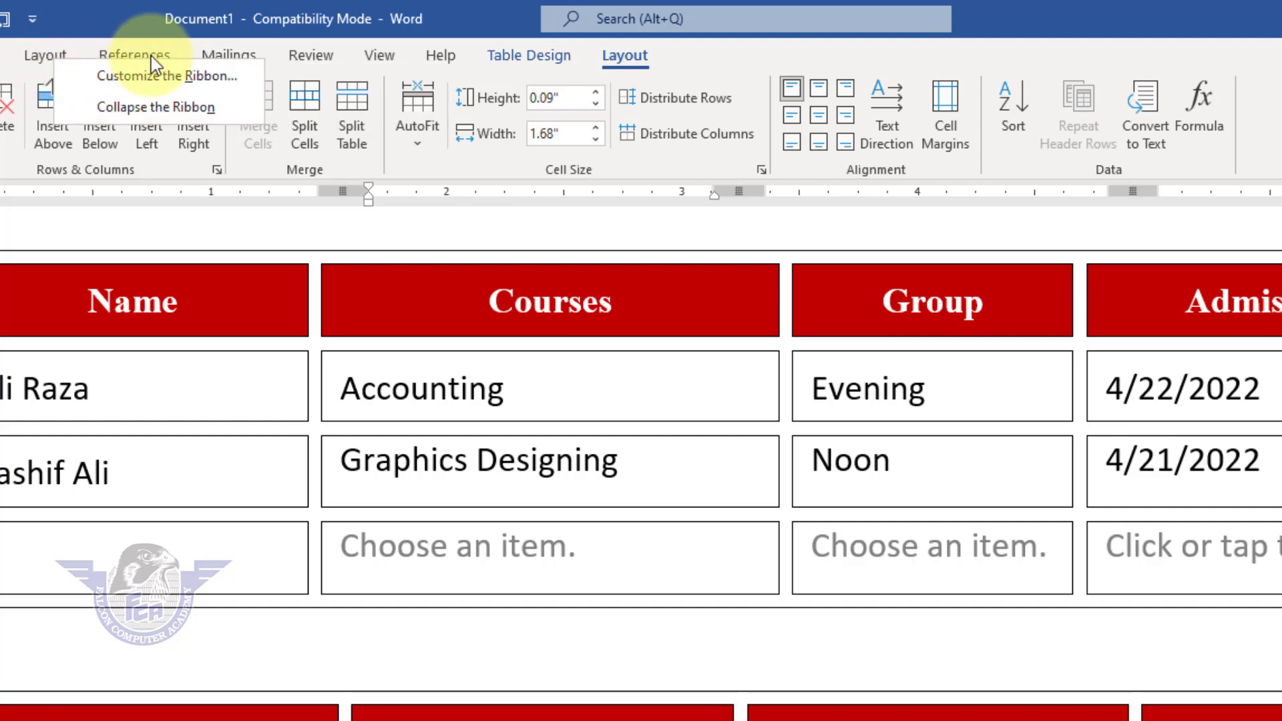
pyautogui.click(157, 76)
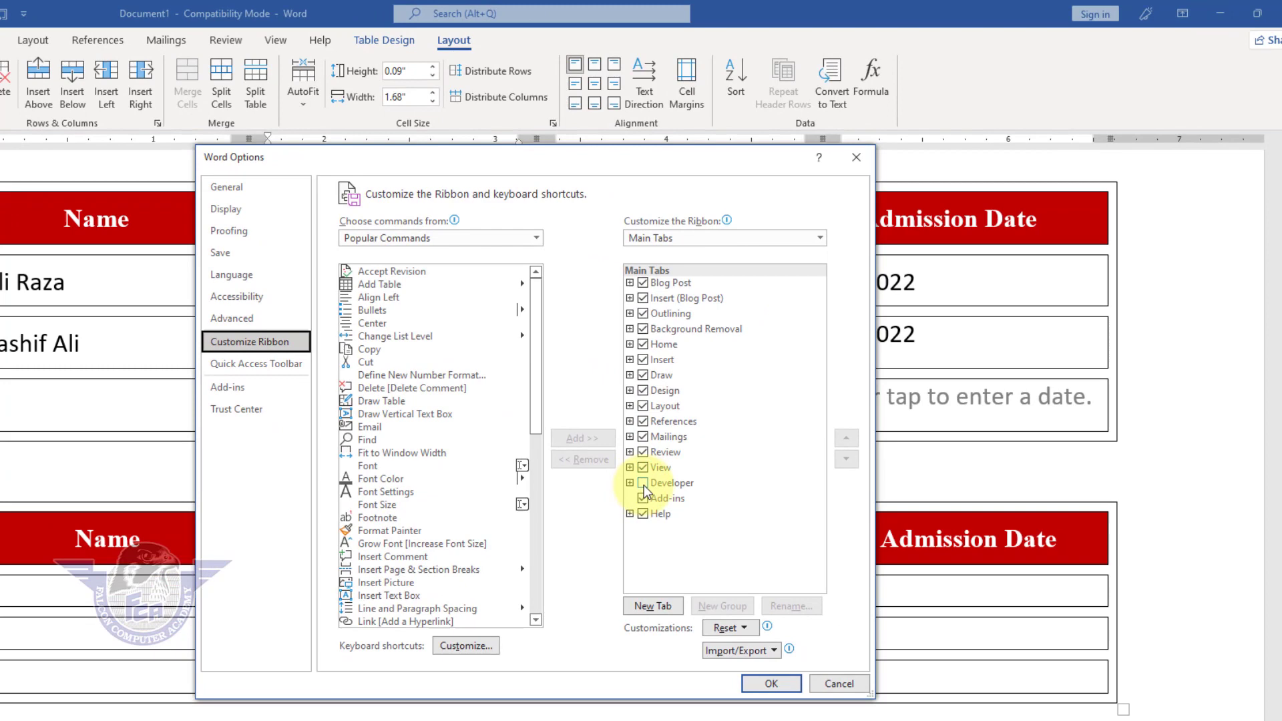
pyautogui.click(642, 483)
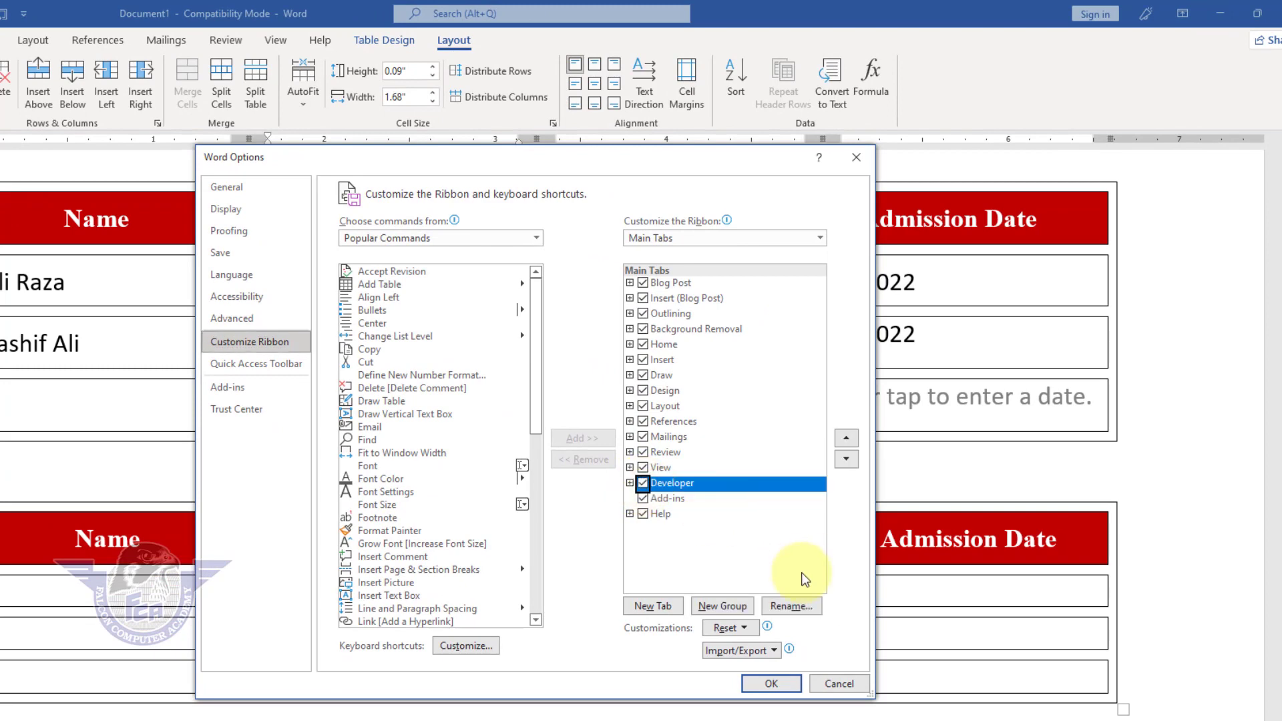
pyautogui.click(770, 683)
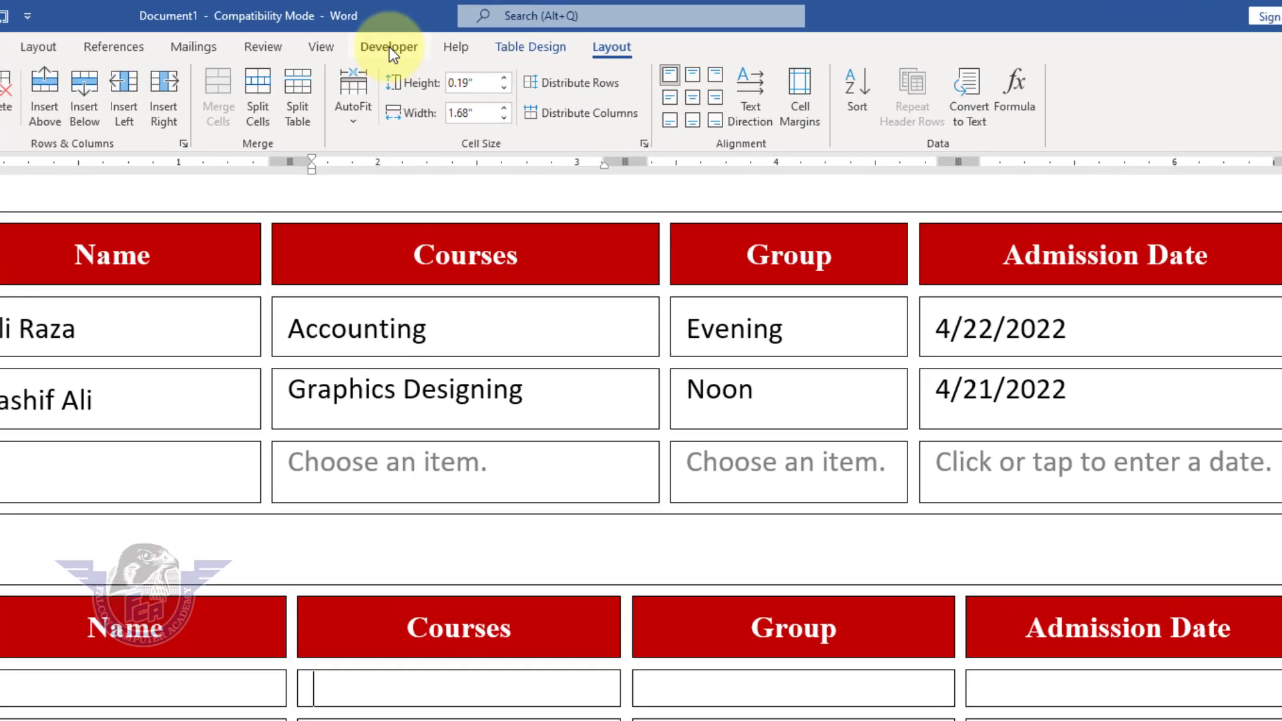
# Step: Insert a combo box content control into the first Courses data cell and check its empty list
pyautogui.click(333, 40)
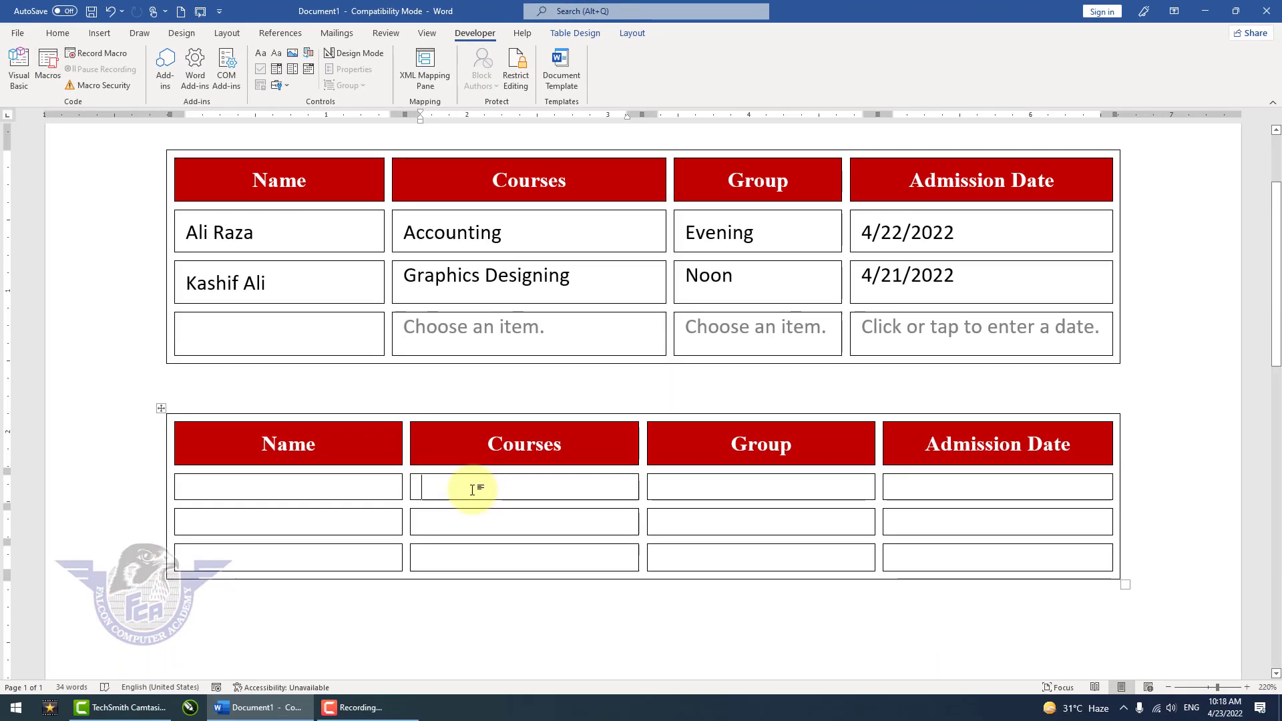
pyautogui.click(474, 487)
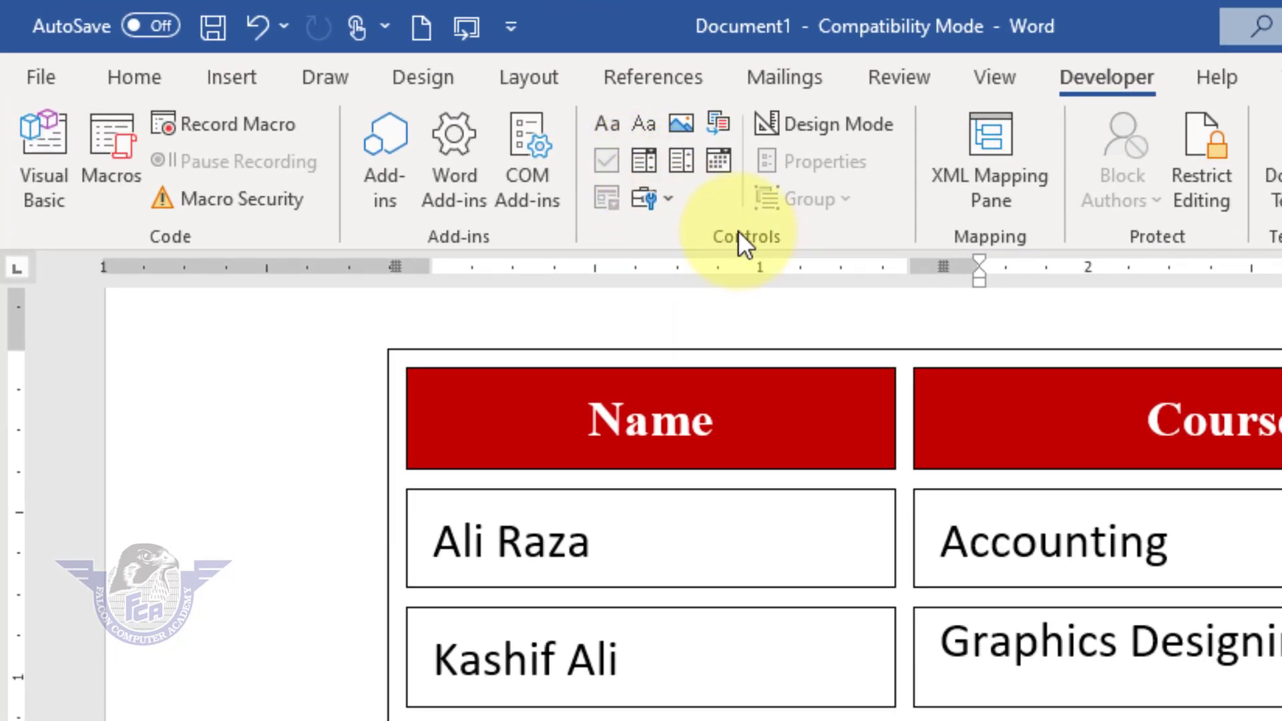
pyautogui.click(640, 162)
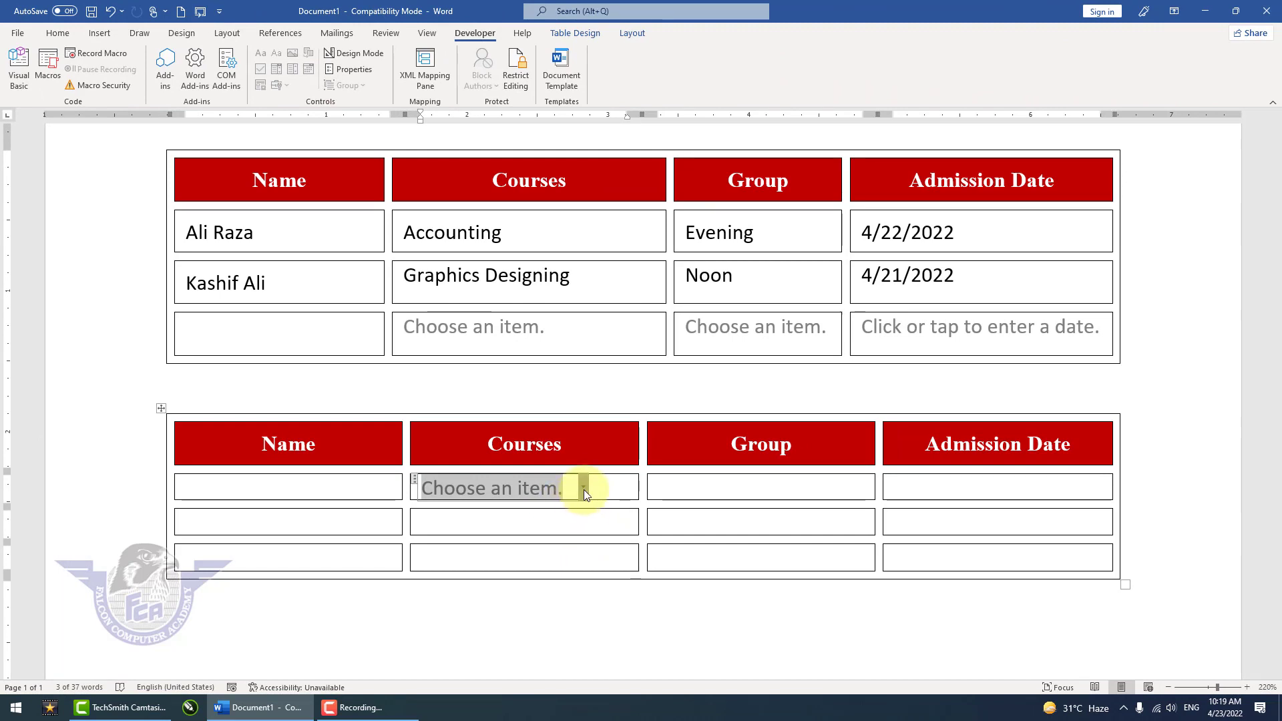
pyautogui.click(584, 491)
pyautogui.click(583, 492)
pyautogui.click(583, 492)
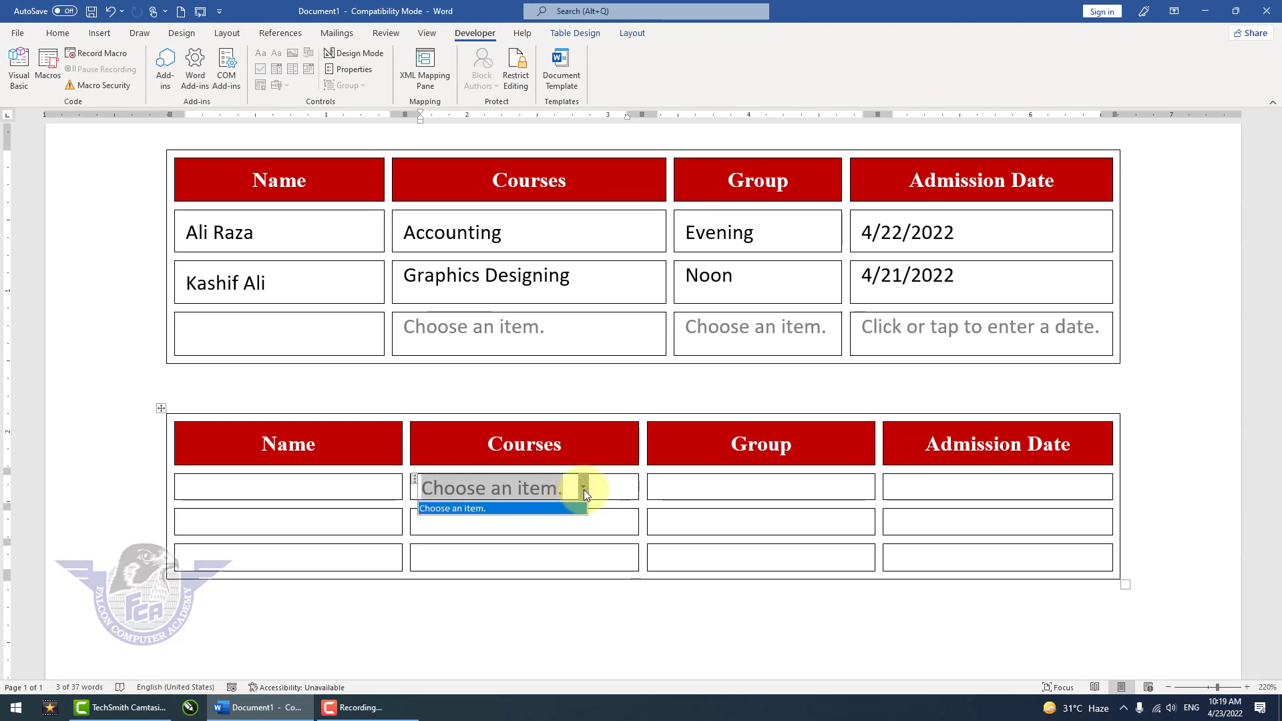
pyautogui.click(584, 491)
pyautogui.click(584, 490)
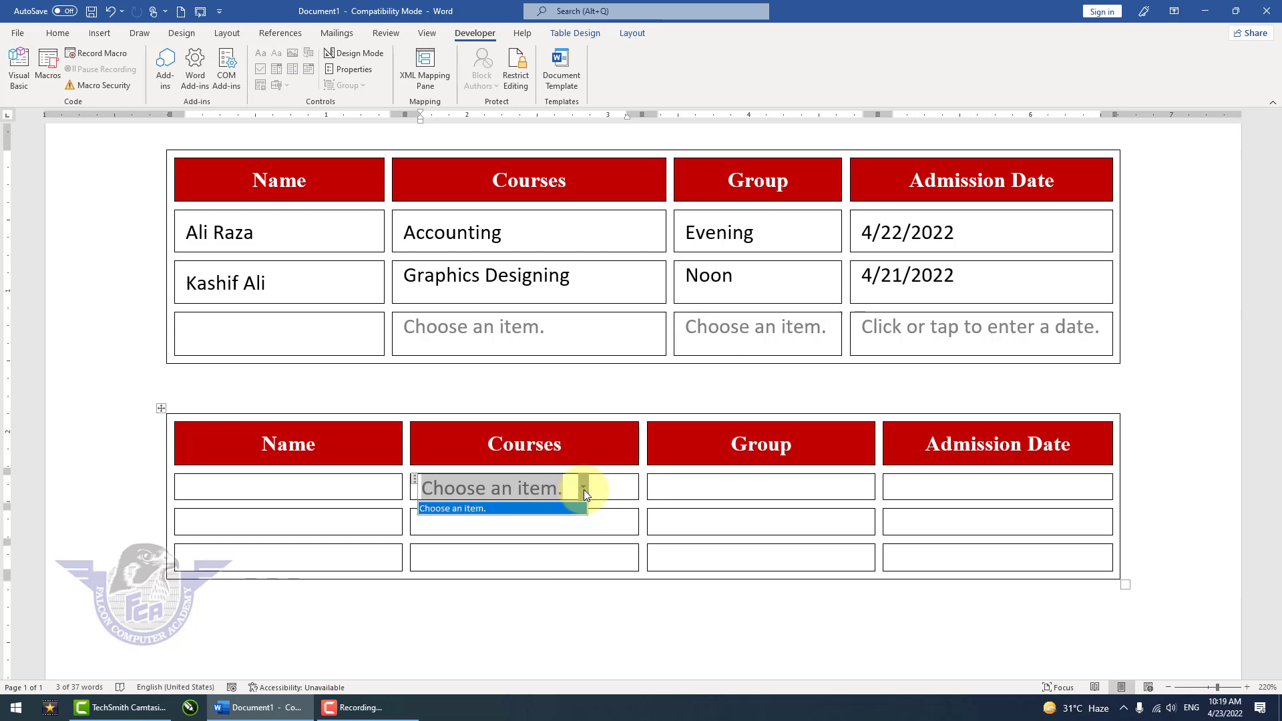
pyautogui.click(583, 490)
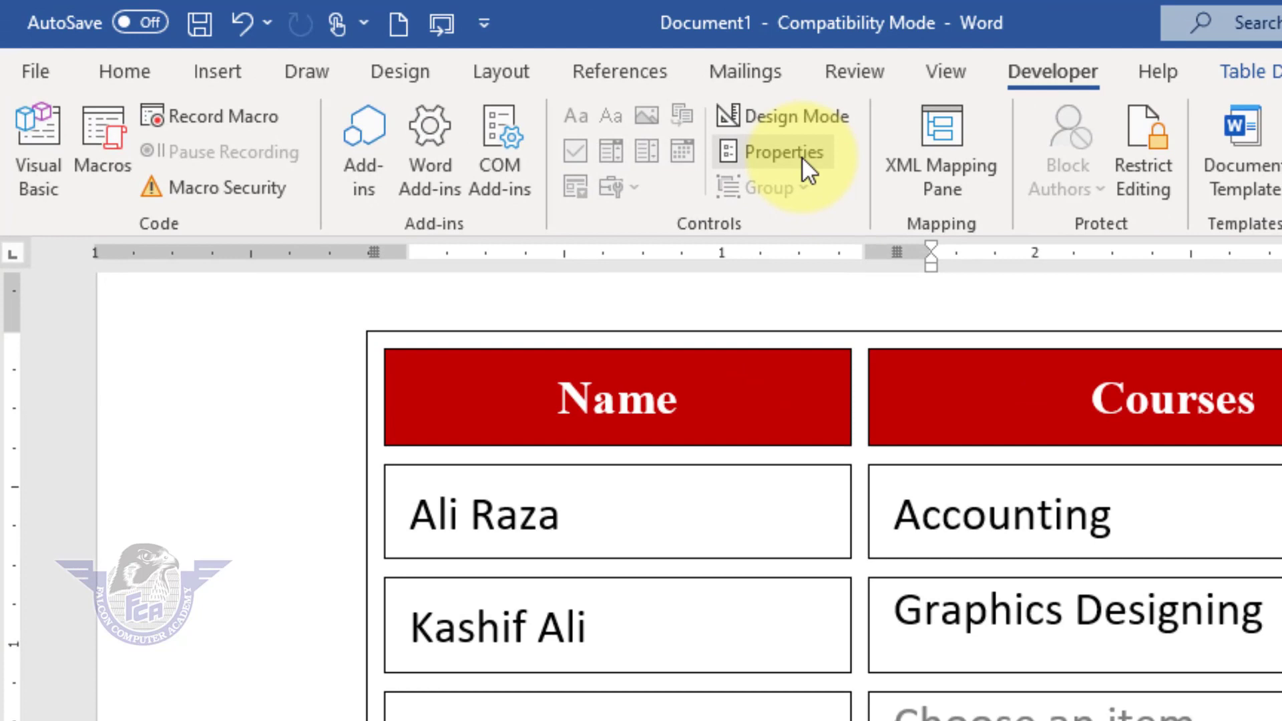
# Step: Add Office Management, Graphics and GELP as choices in the Courses control's properties
pyautogui.click(743, 147)
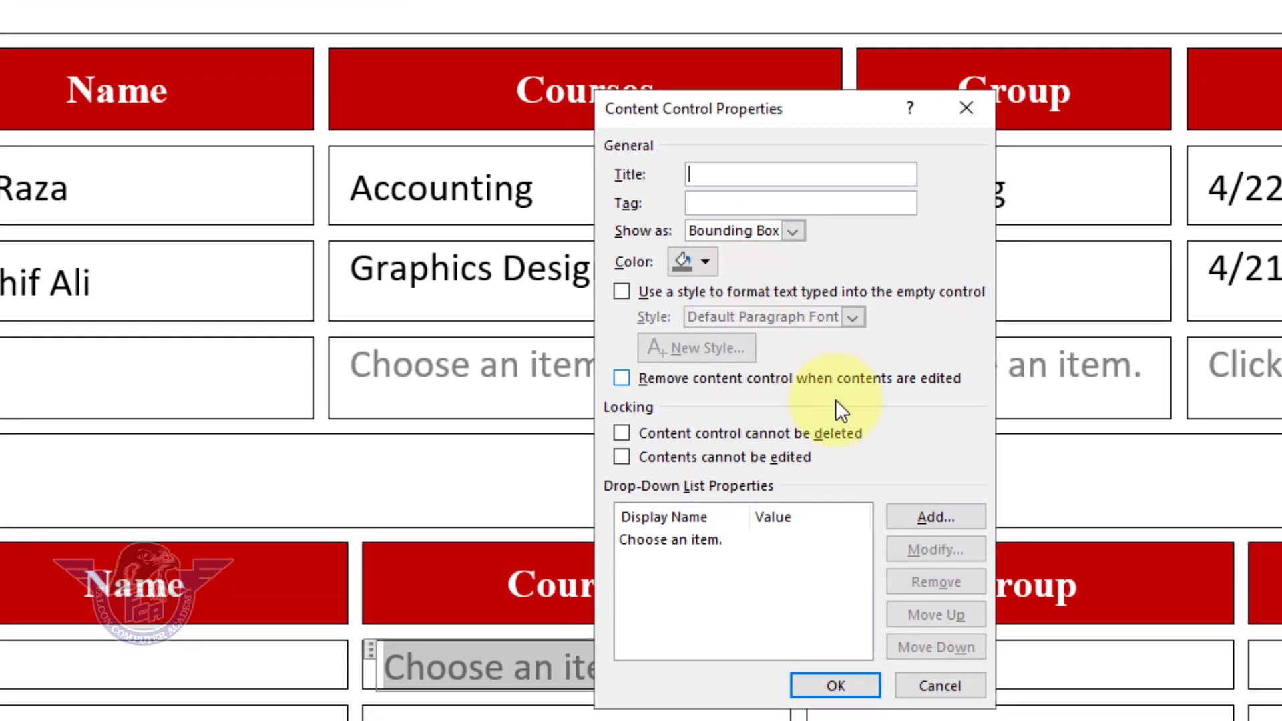
pyautogui.click(927, 516)
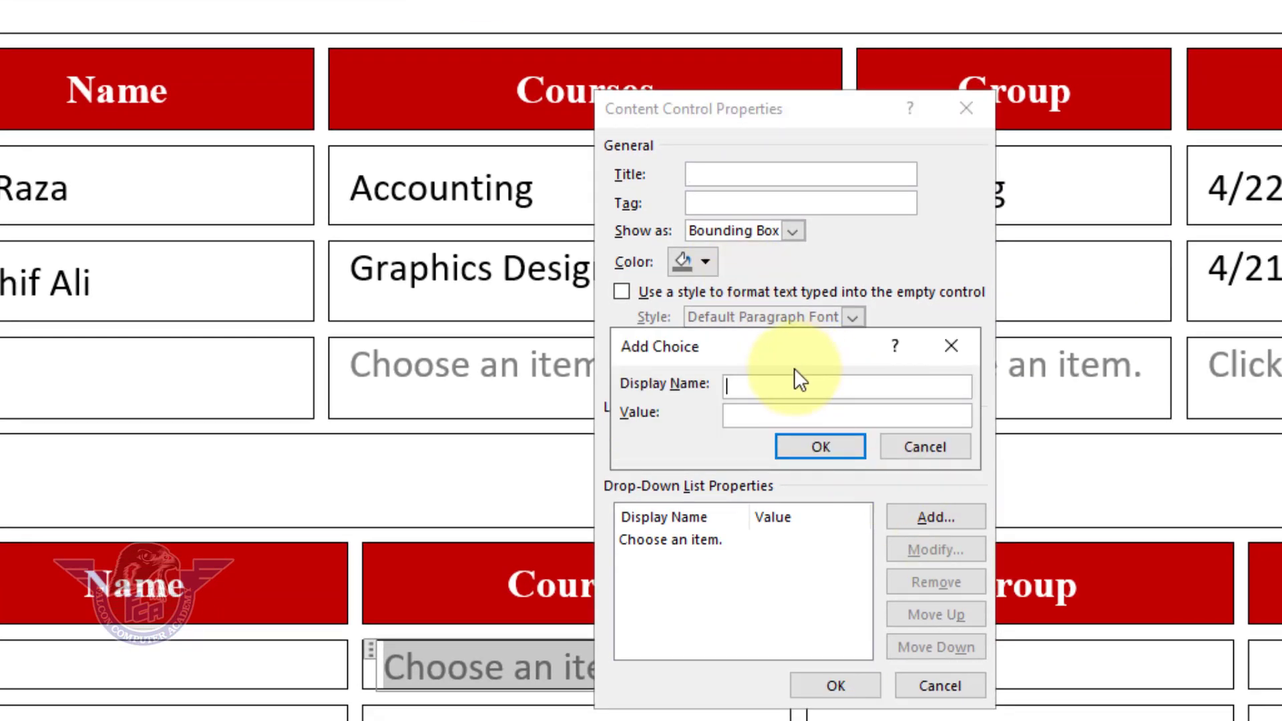
pyautogui.write('Office Ma')
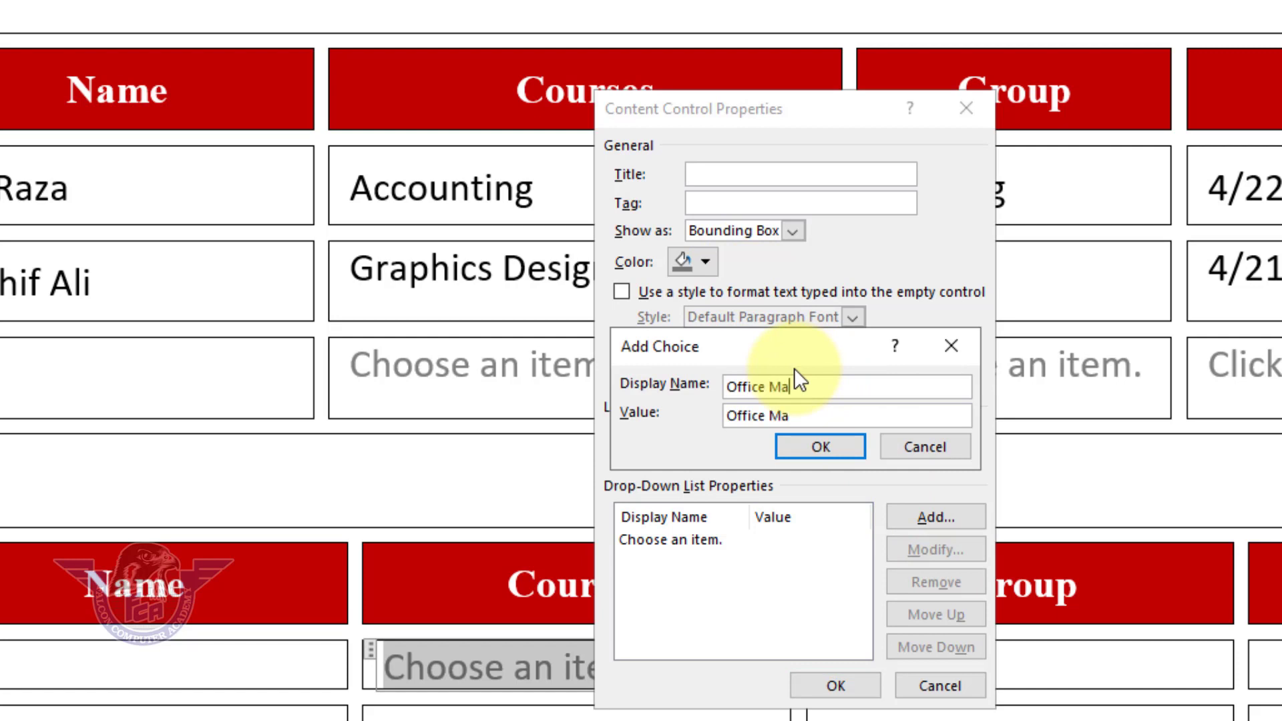
pyautogui.write('nagement')
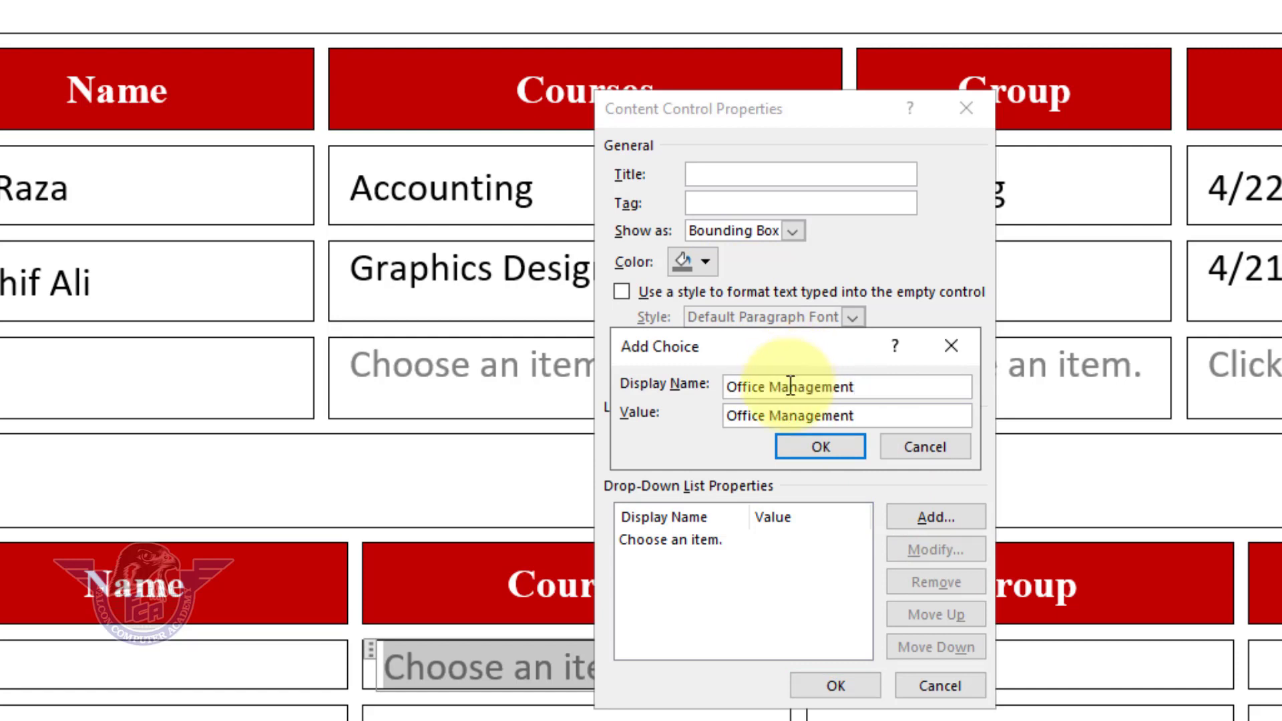
pyautogui.click(822, 454)
pyautogui.click(919, 517)
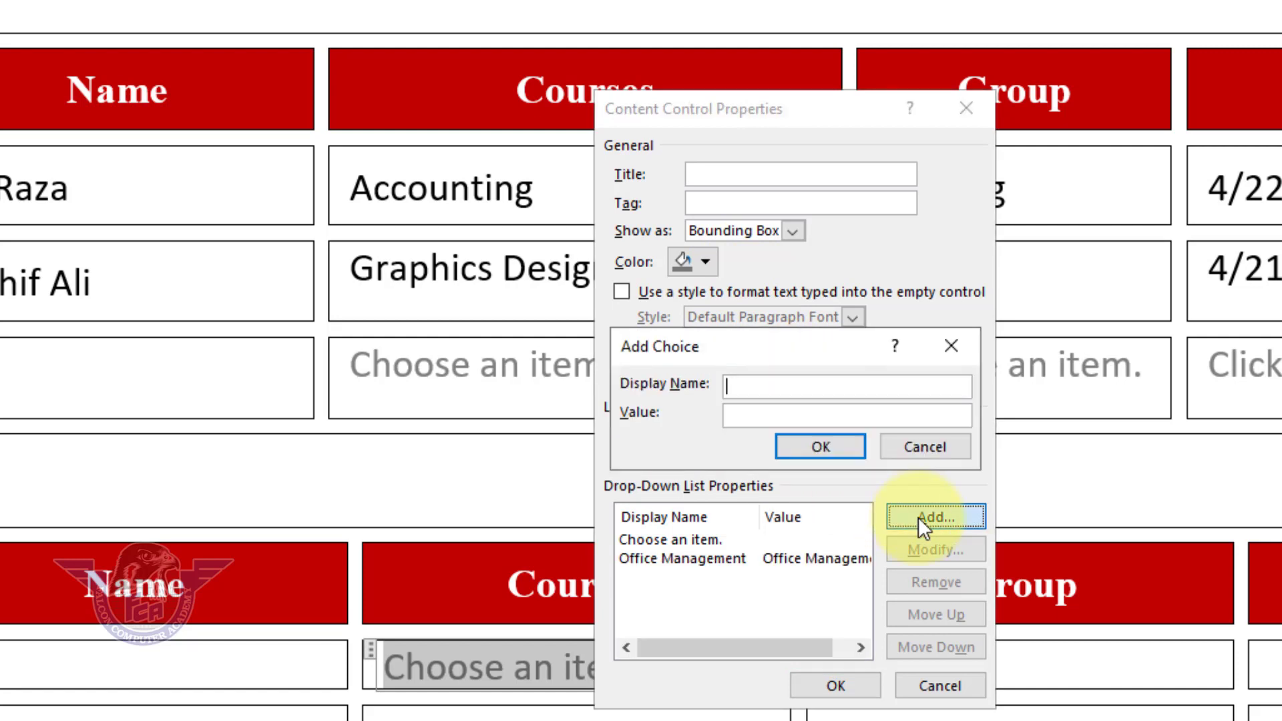
pyautogui.write('Graphics')
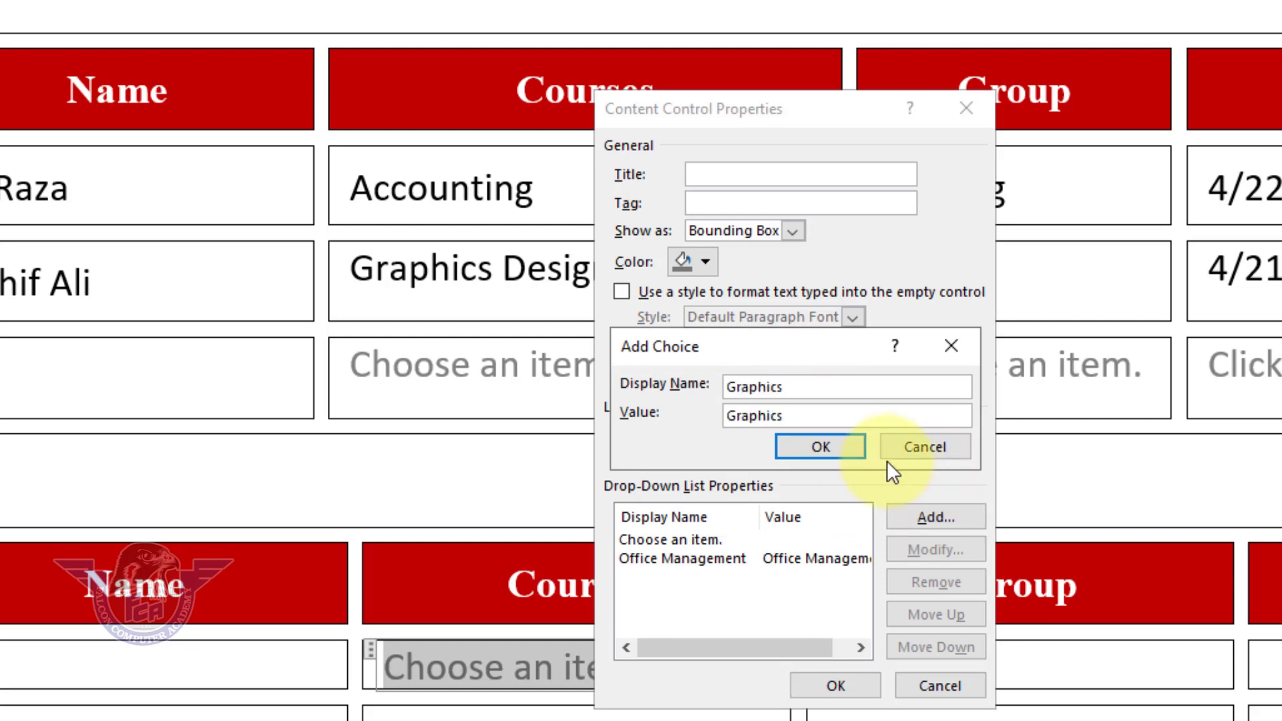
pyautogui.click(831, 448)
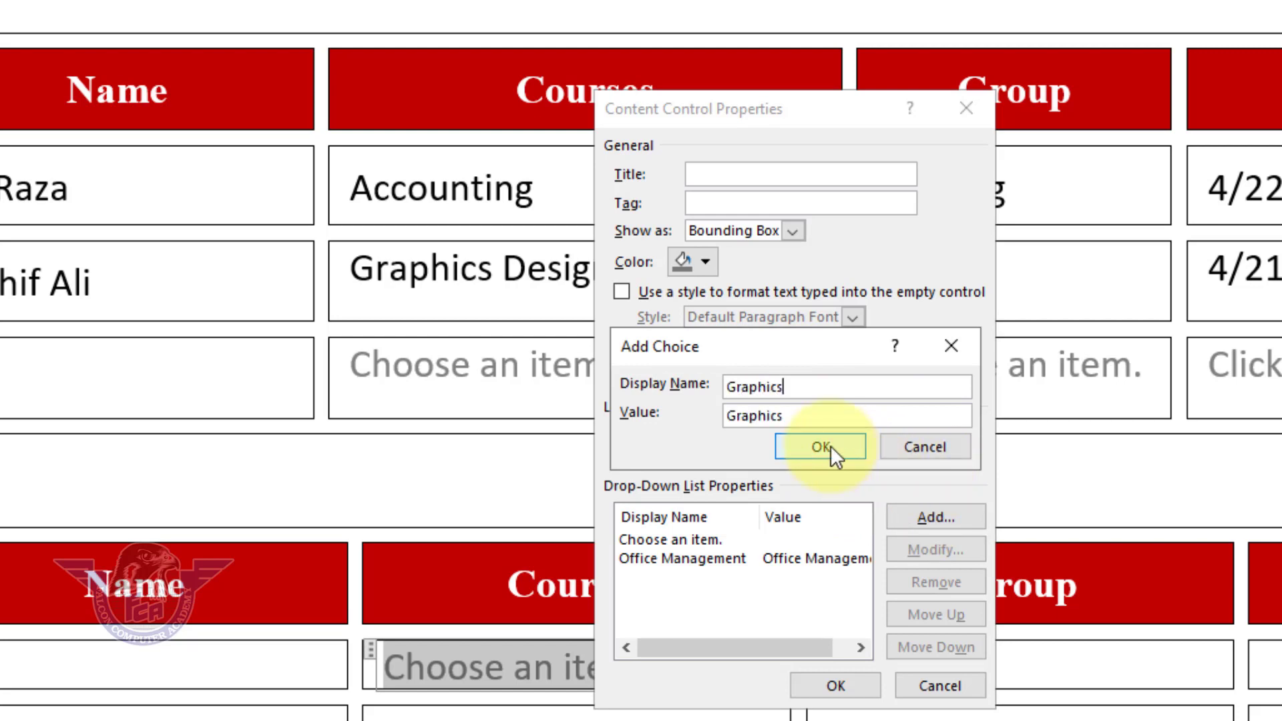
pyautogui.click(938, 519)
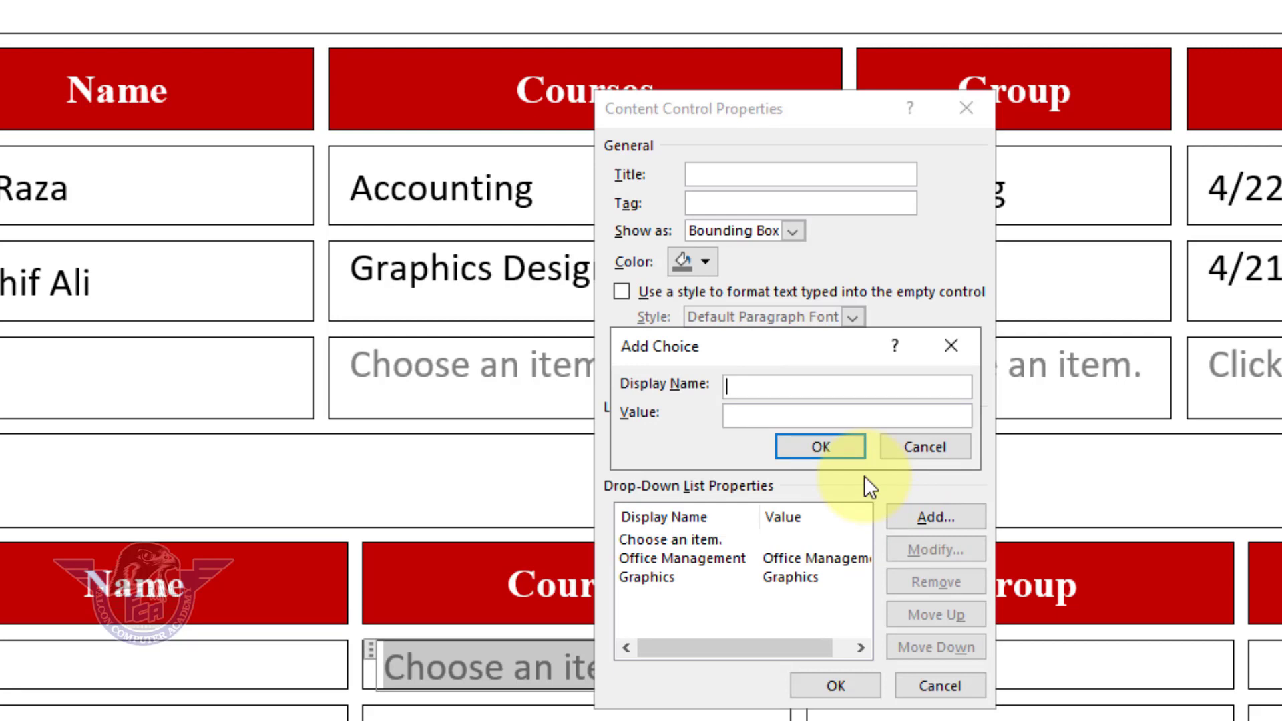
pyautogui.write('GELP')
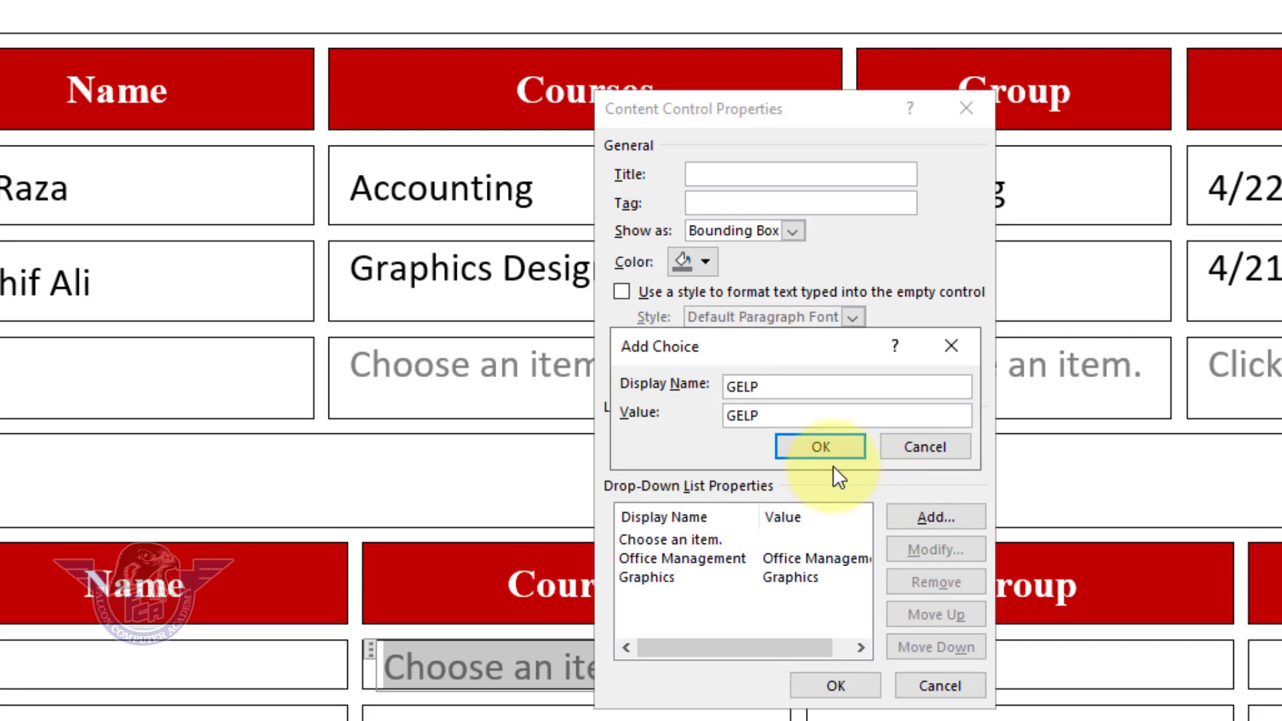
pyautogui.click(821, 445)
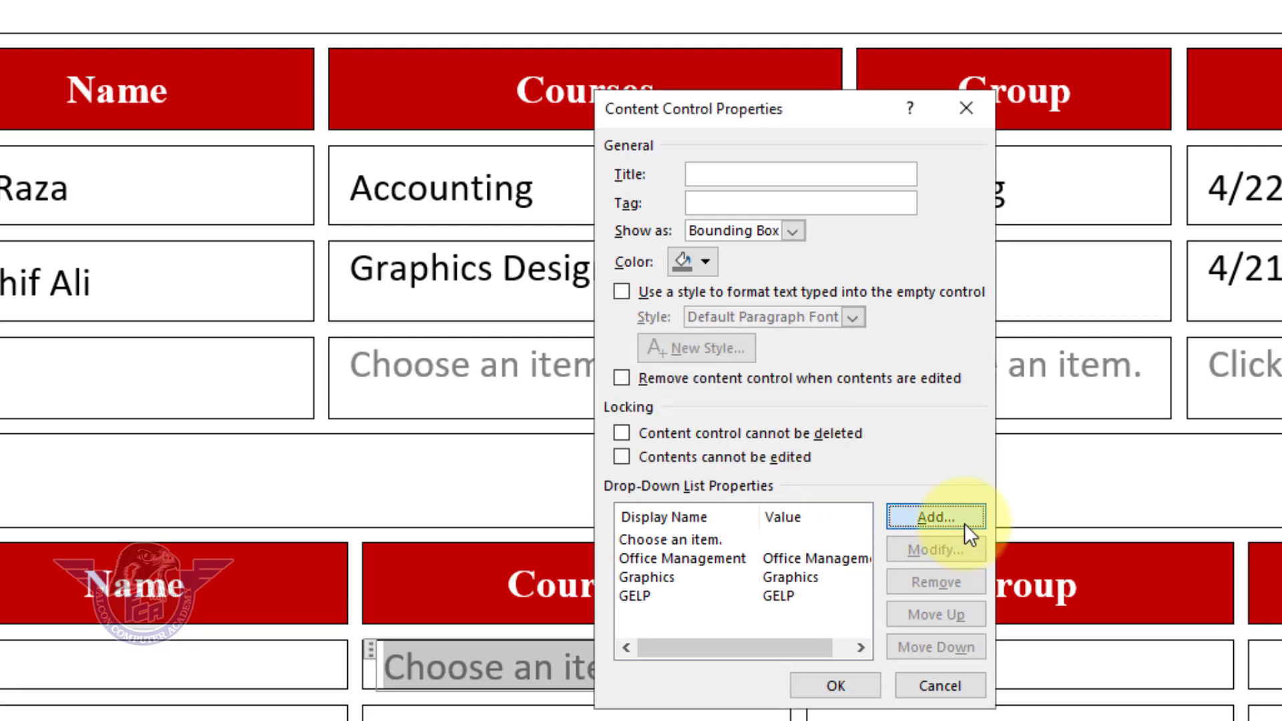
# Step: Add Accounting and AutoCAD as choices, apply the list, and check the drop-down
pyautogui.click(964, 523)
pyautogui.write('Ac')
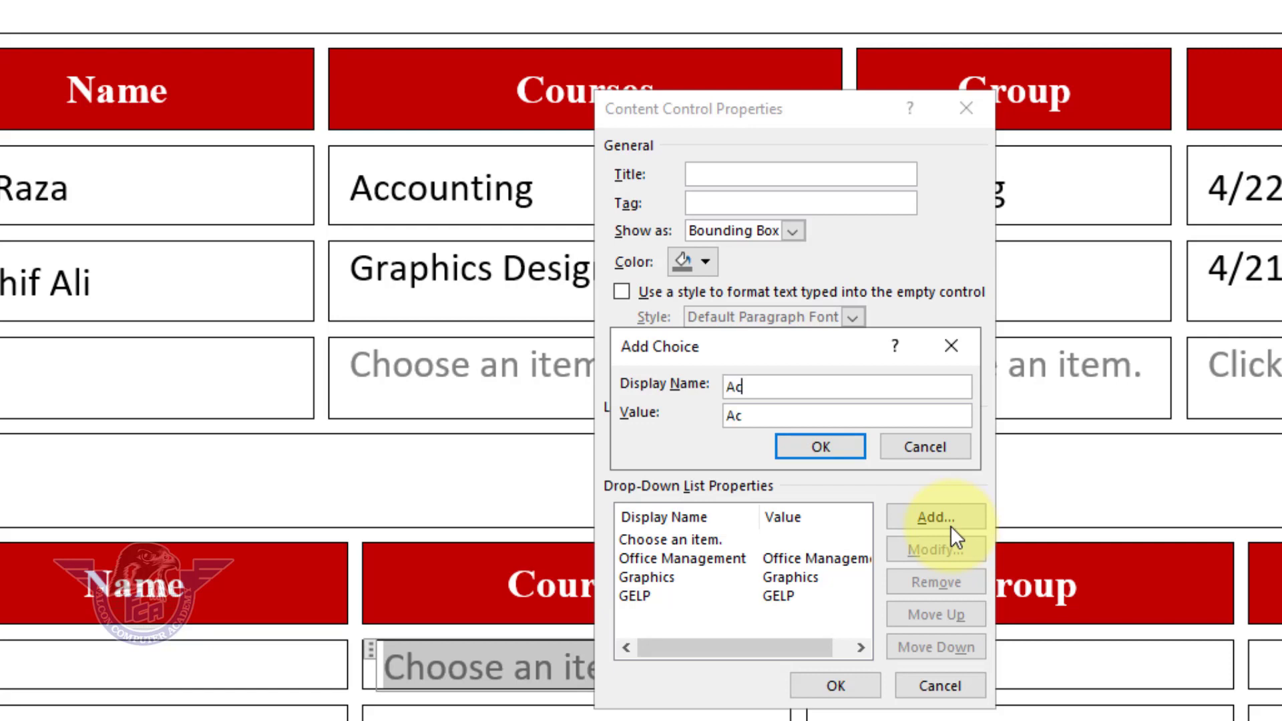
pyautogui.write('counting')
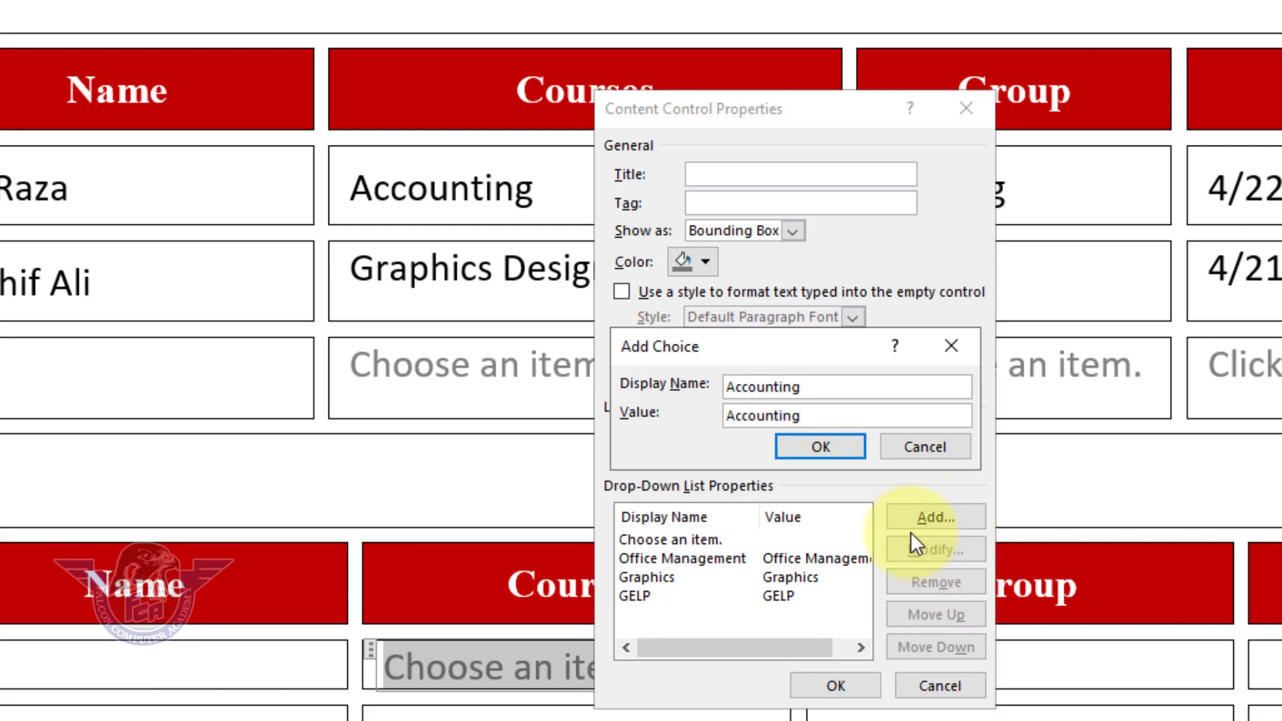
pyautogui.click(820, 447)
pyautogui.click(935, 516)
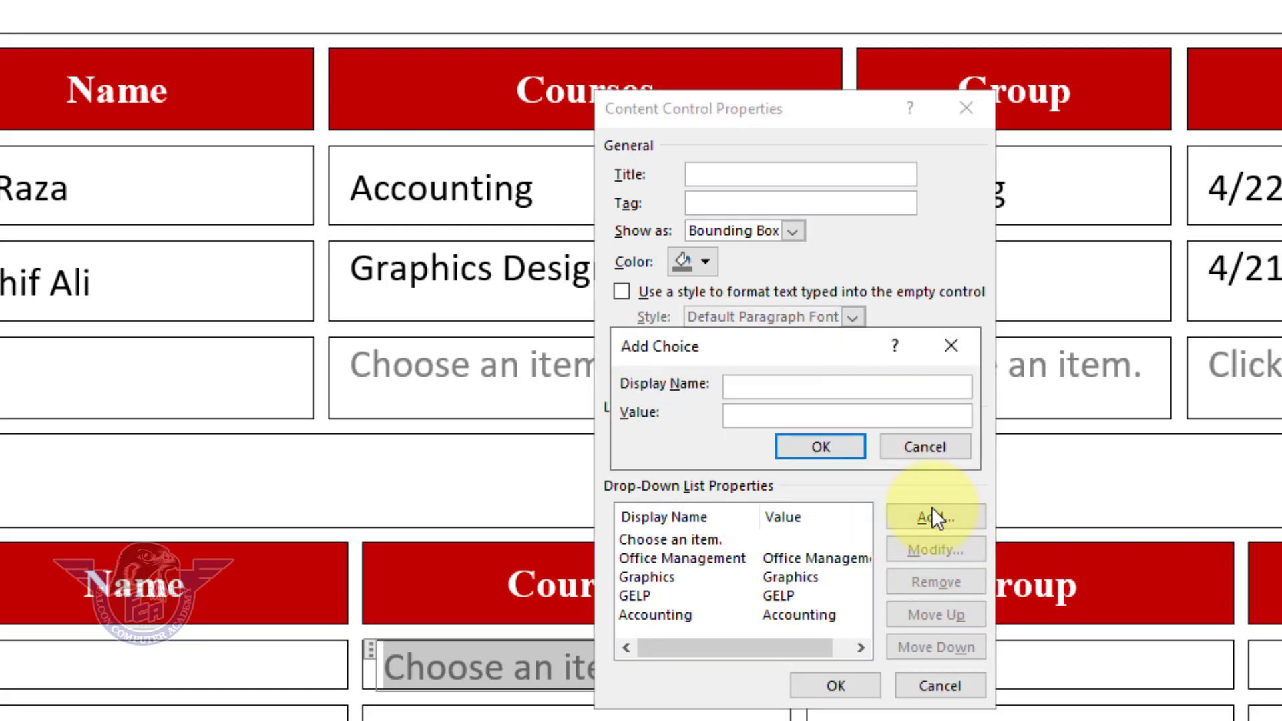
pyautogui.write('AutoCAD')
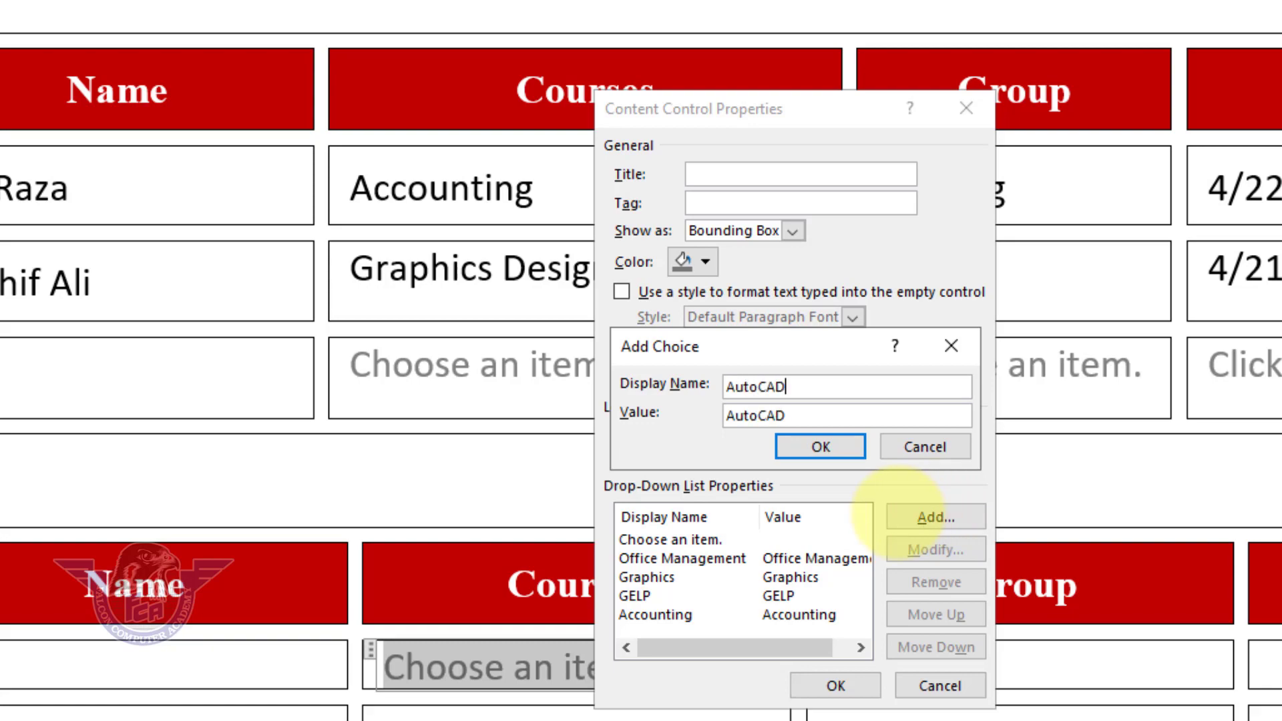
pyautogui.click(827, 446)
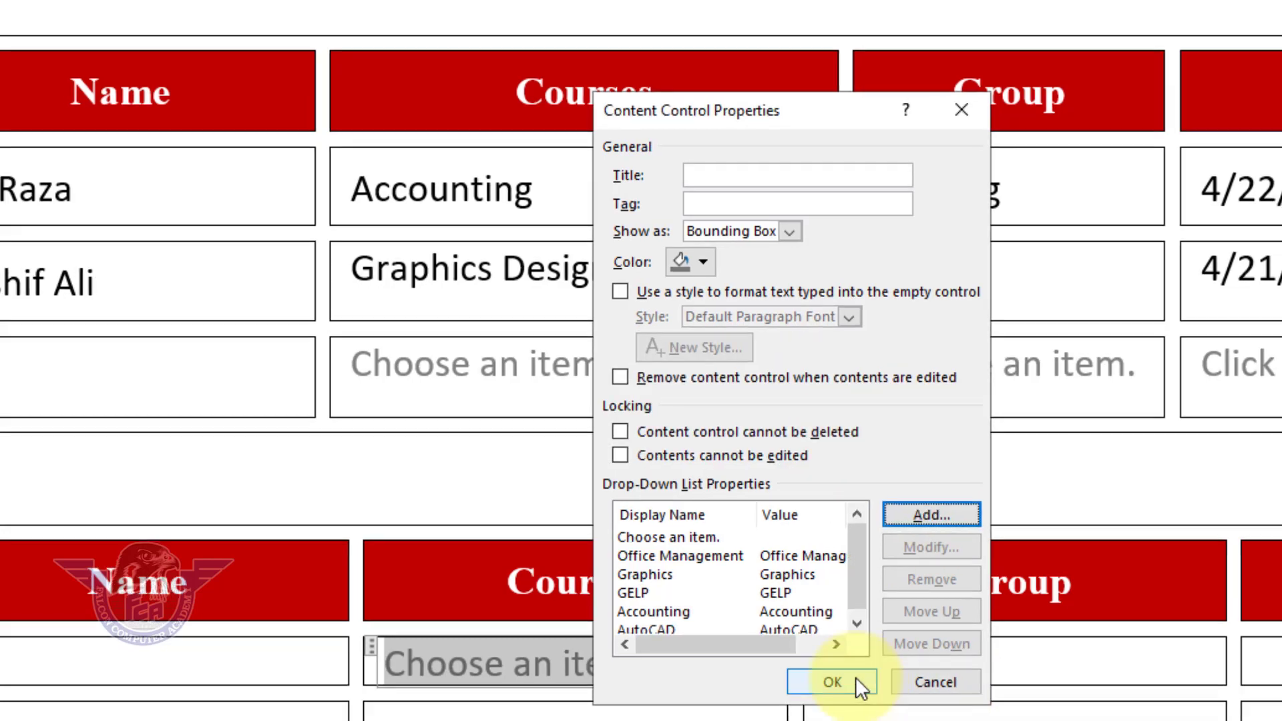
pyautogui.click(856, 681)
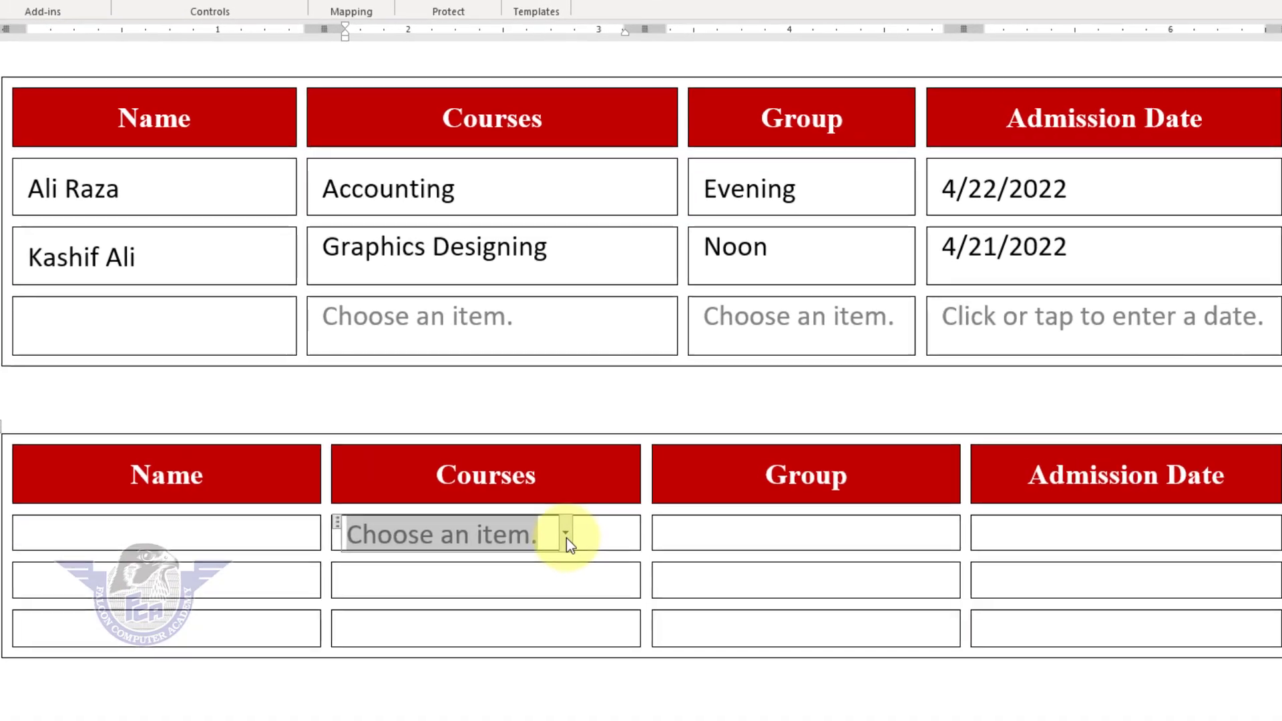
pyautogui.click(566, 536)
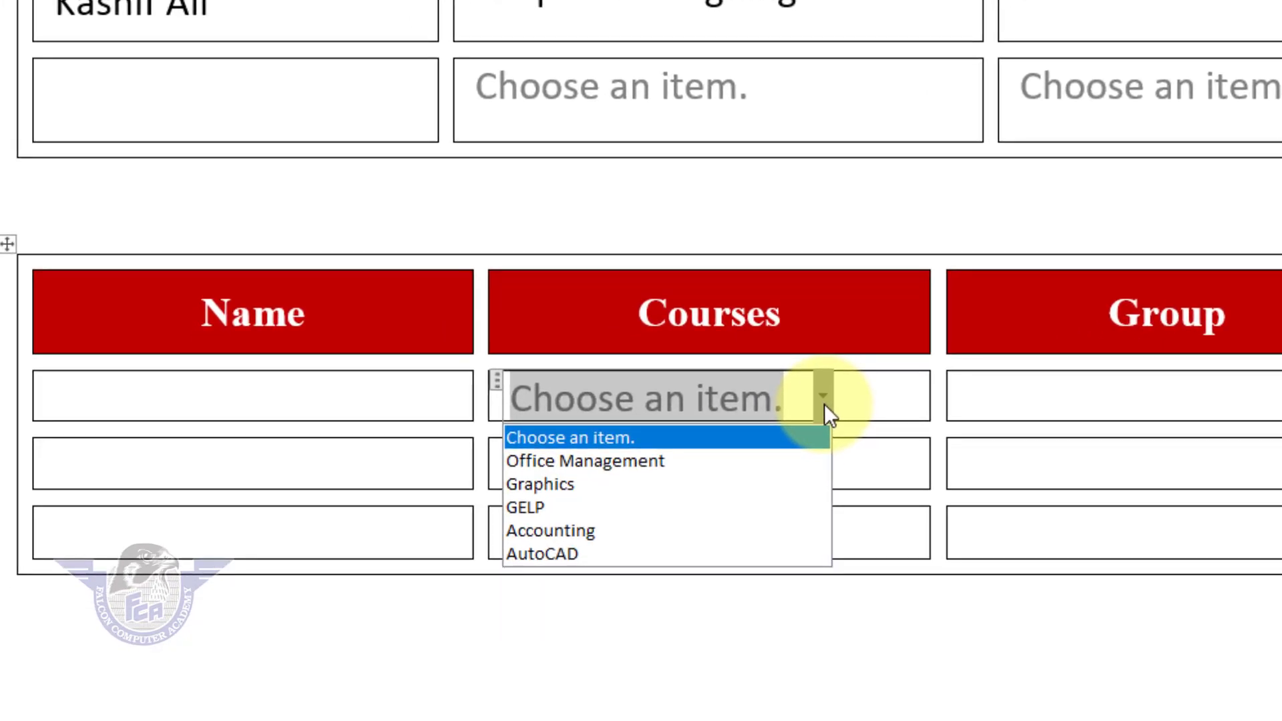
pyautogui.click(824, 403)
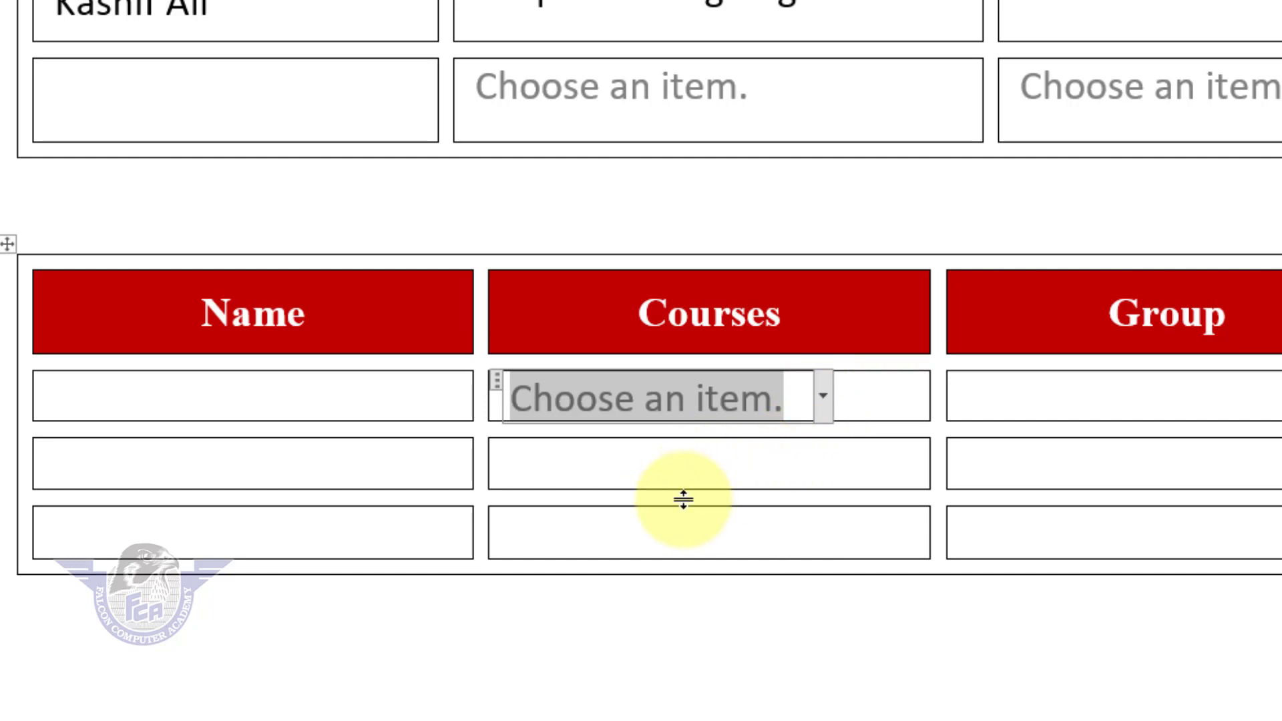
# Step: Copy the row-1 Courses drop-down into the Courses cells of rows 2 and 3, then test both
pyautogui.click(499, 377)
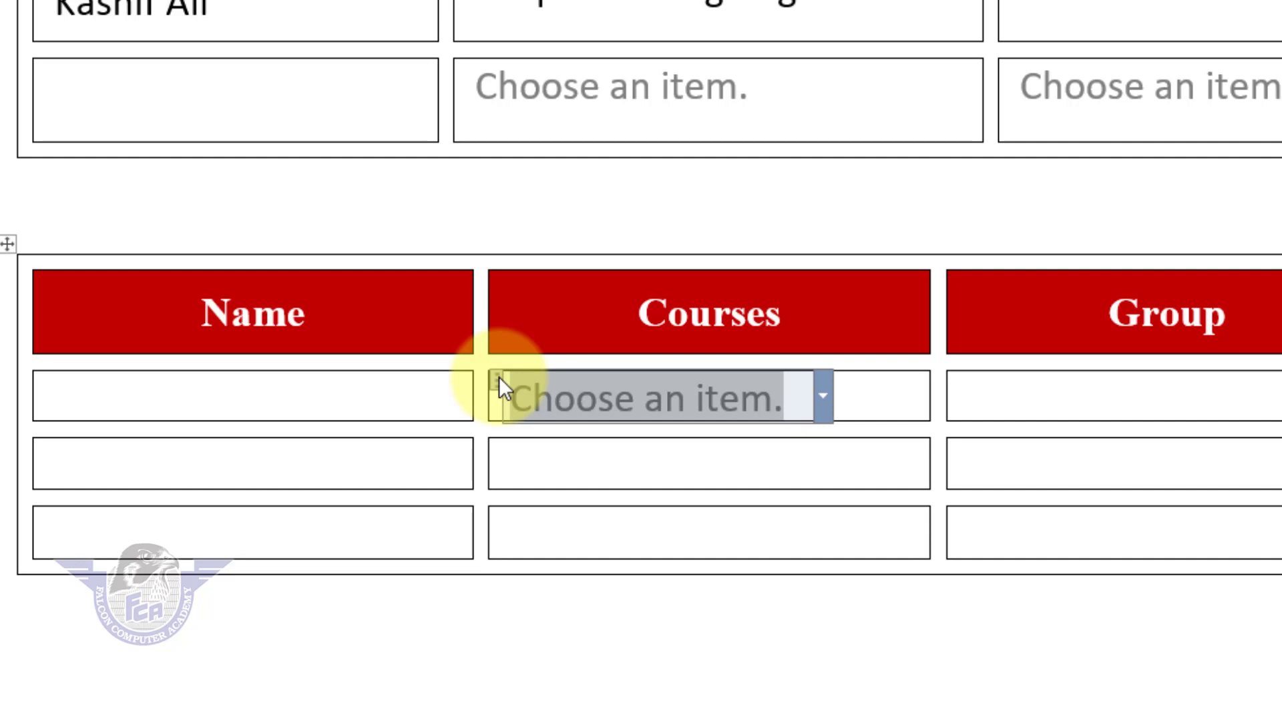
pyautogui.hotkey('ctrl', 'c')
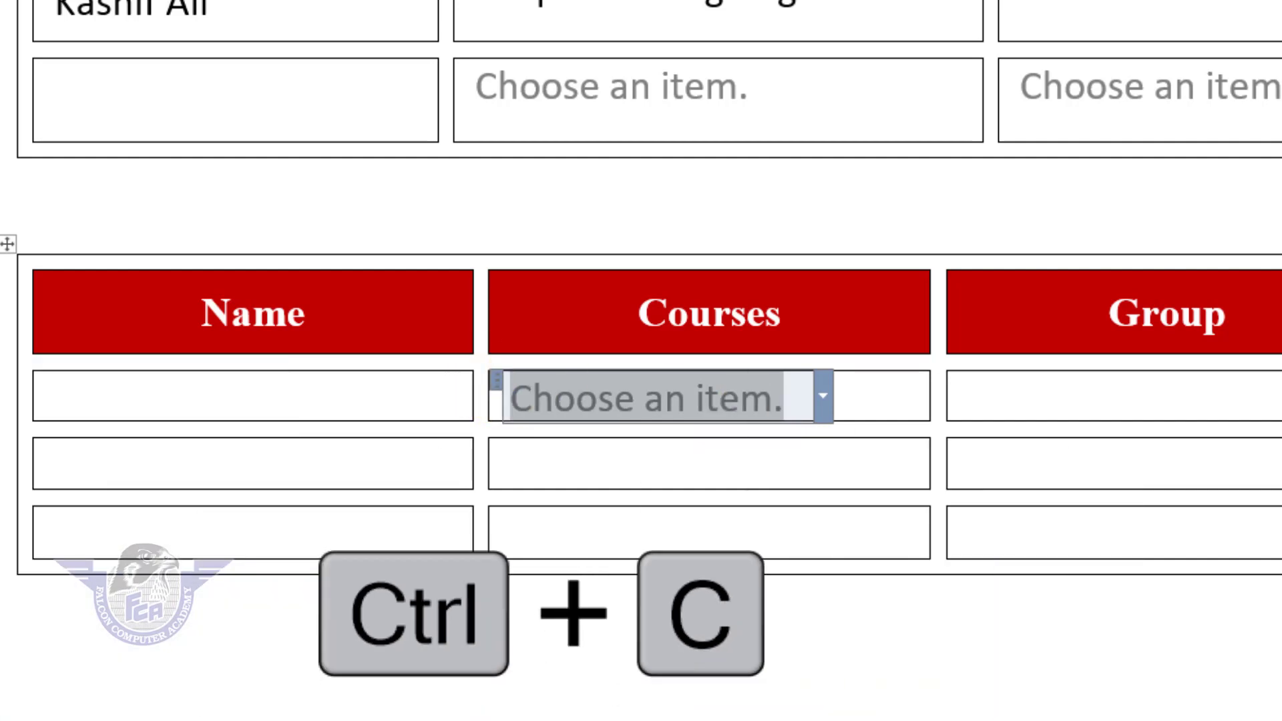
pyautogui.moveTo(880, 475); pyautogui.dragTo(864, 539)
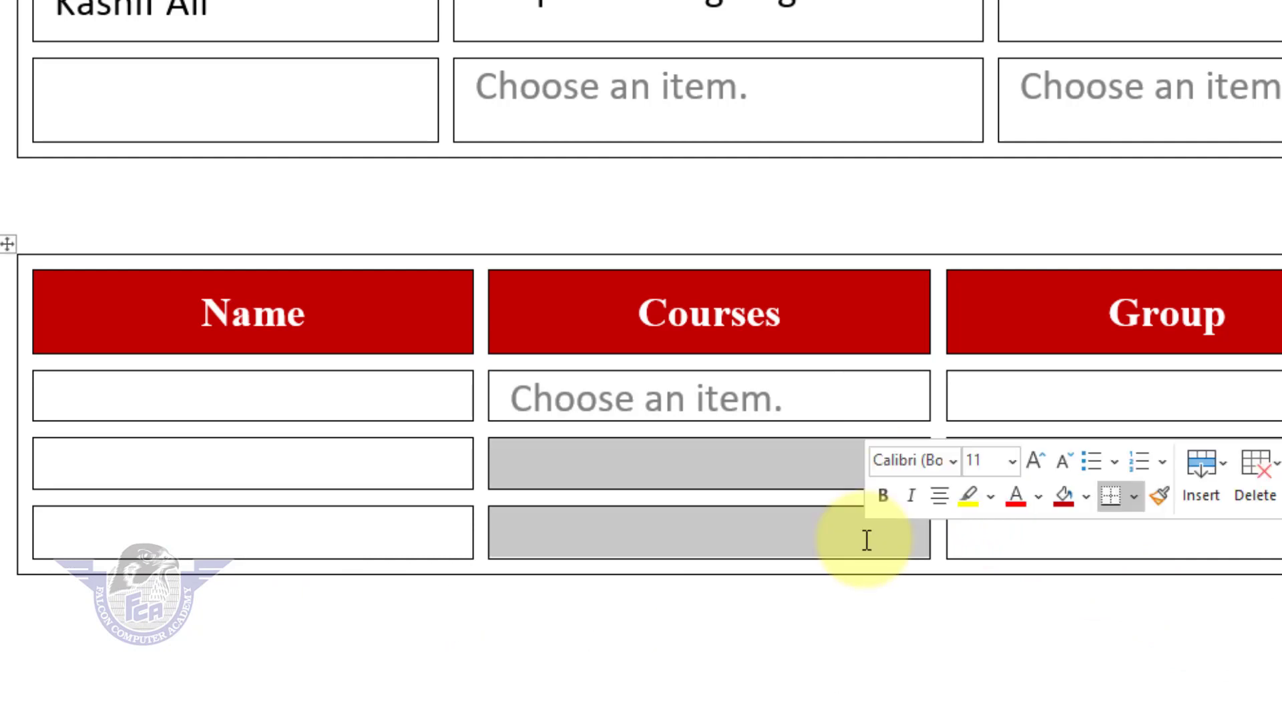
pyautogui.hotkey('ctrl', 'v')
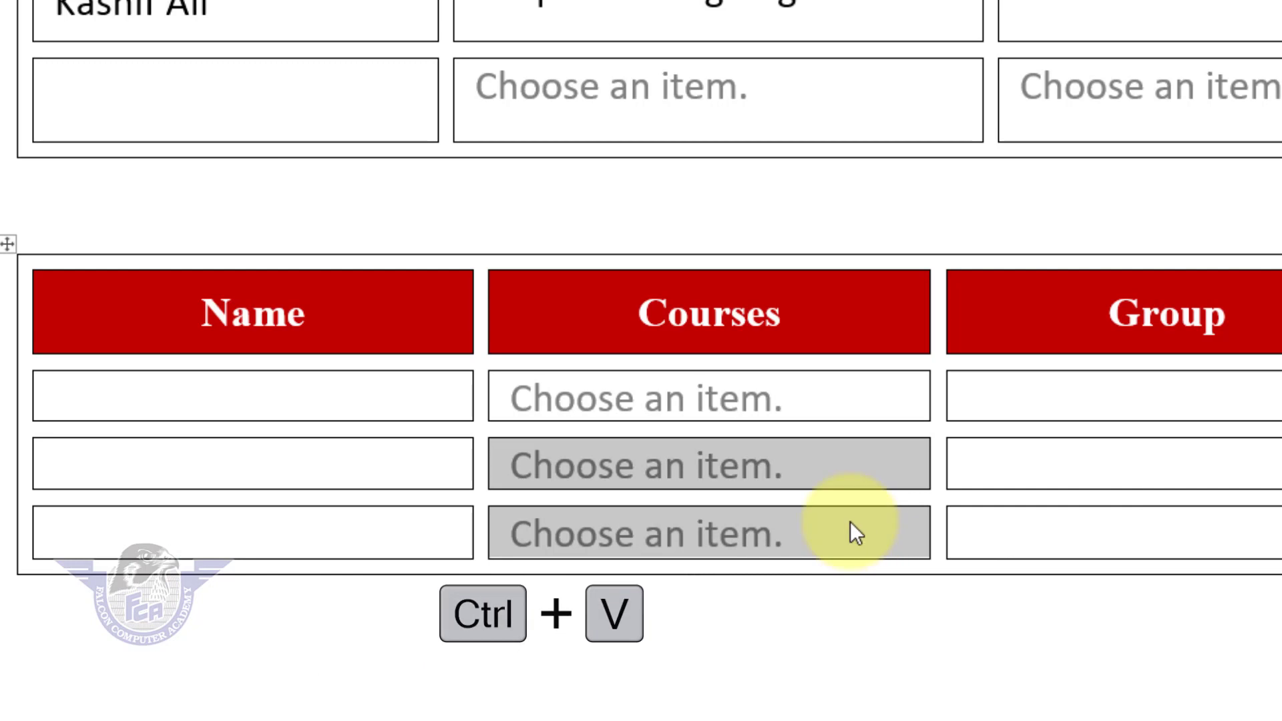
pyautogui.click(816, 460)
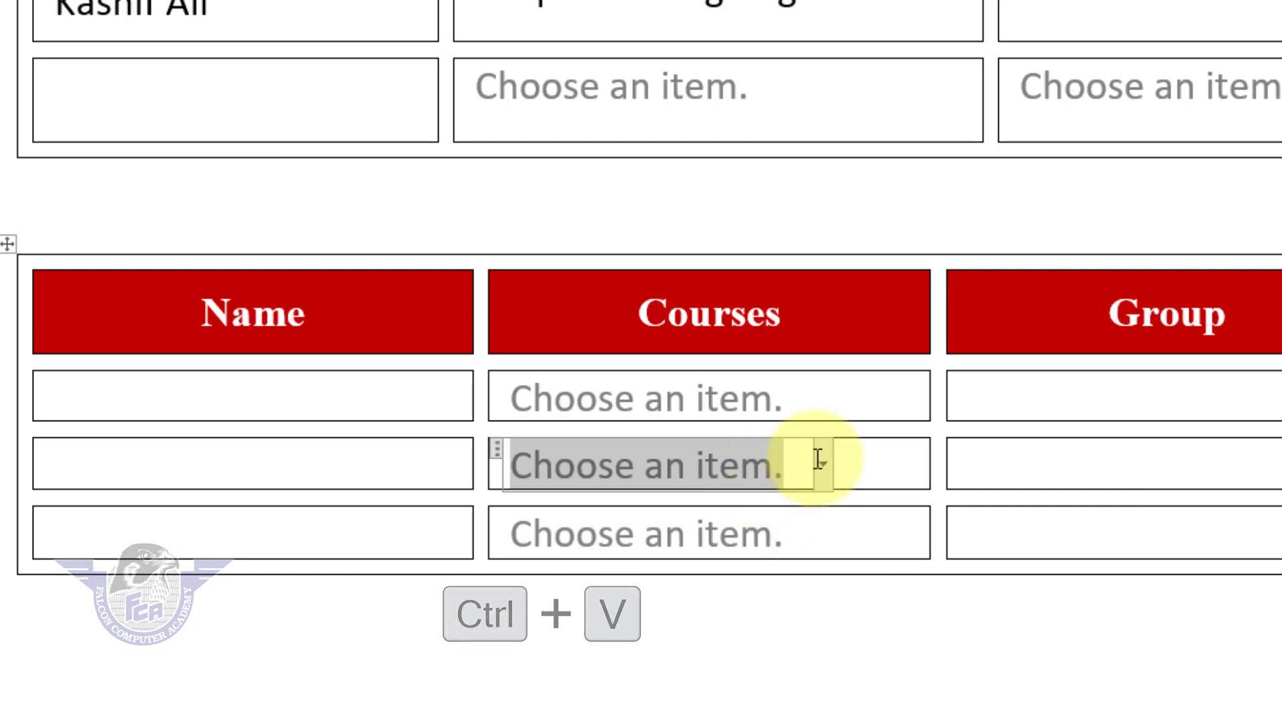
pyautogui.click(818, 459)
pyautogui.click(819, 459)
pyautogui.click(807, 533)
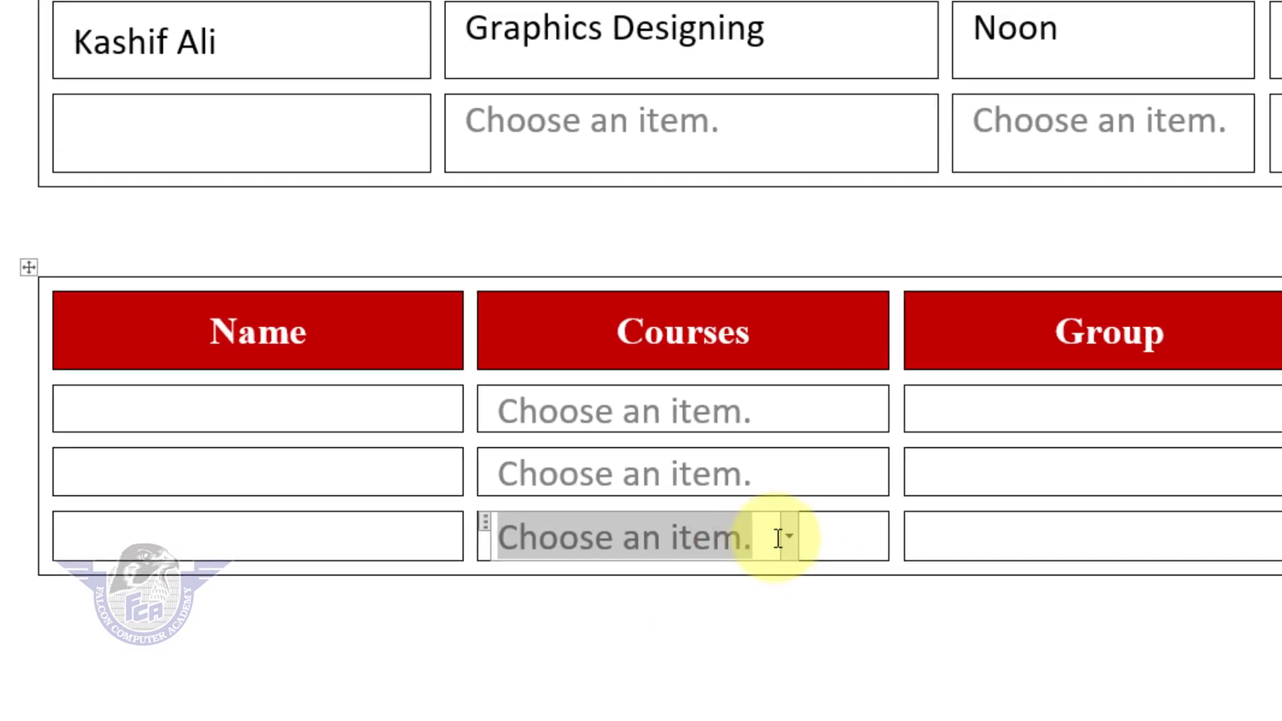
pyautogui.click(822, 531)
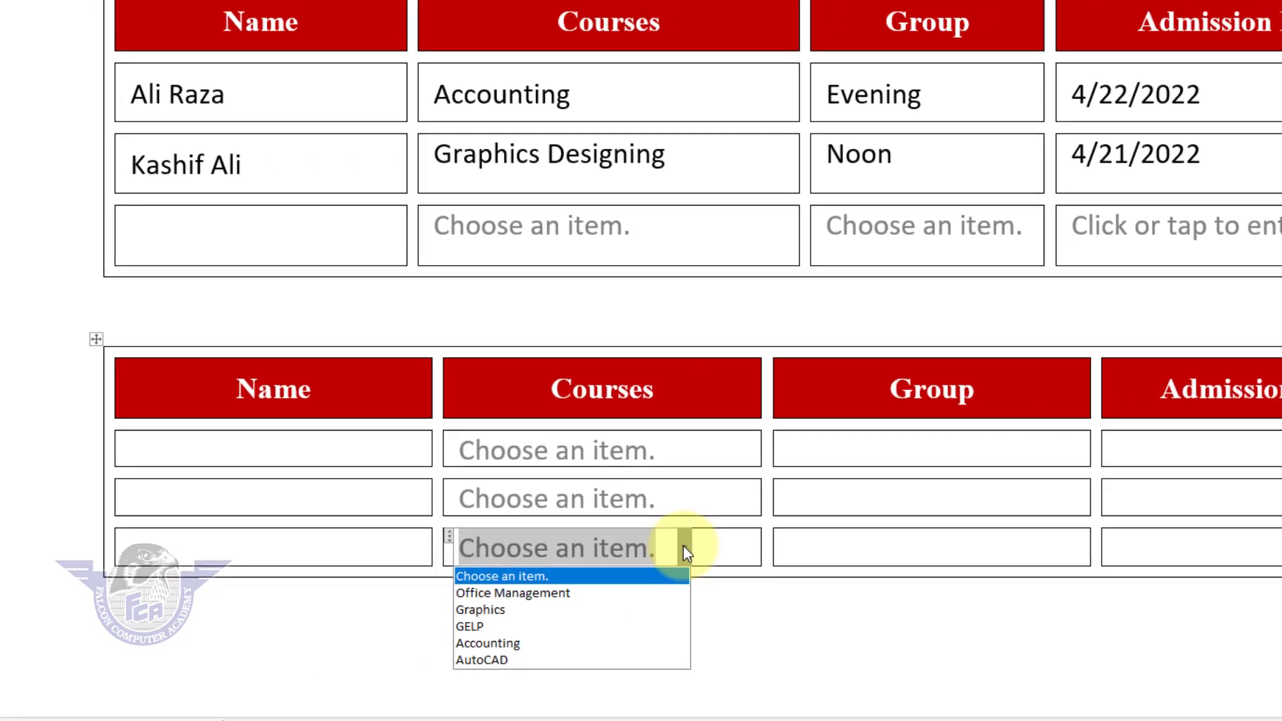
pyautogui.click(862, 449)
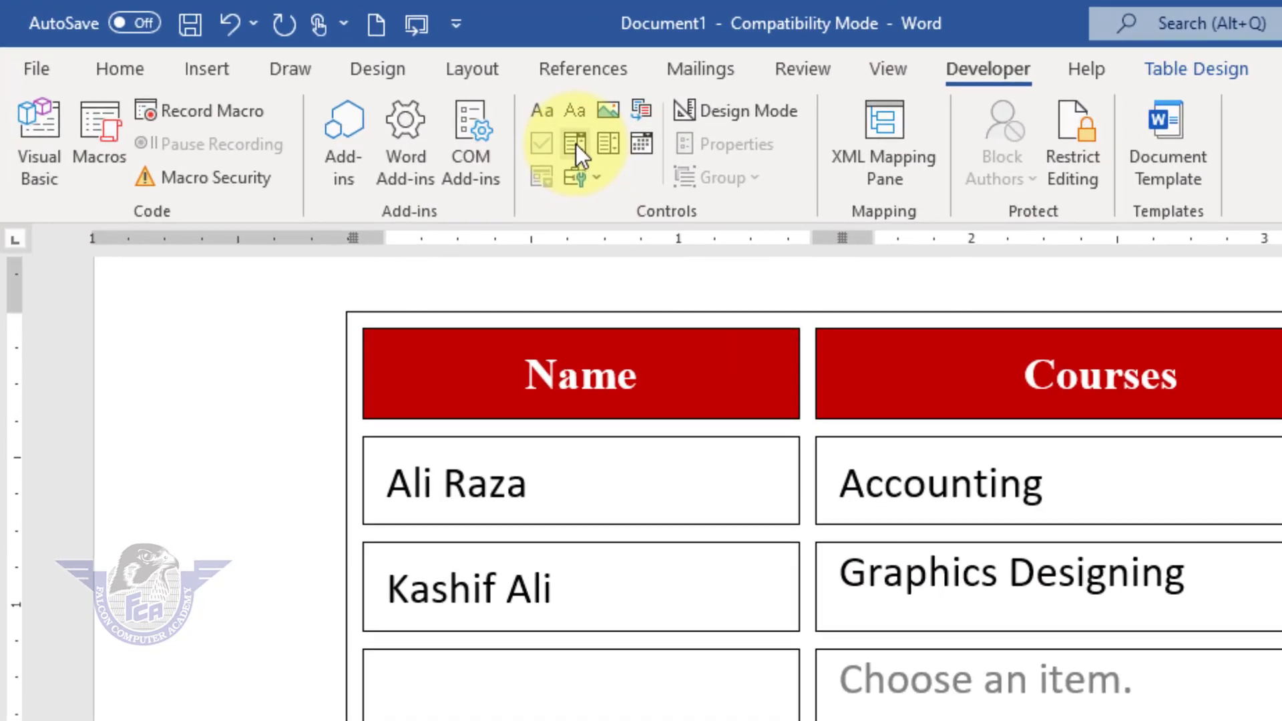
# Step: Insert a drop-down in row 1's Group cell with choices Morning, Noon and Evening
pyautogui.click(276, 69)
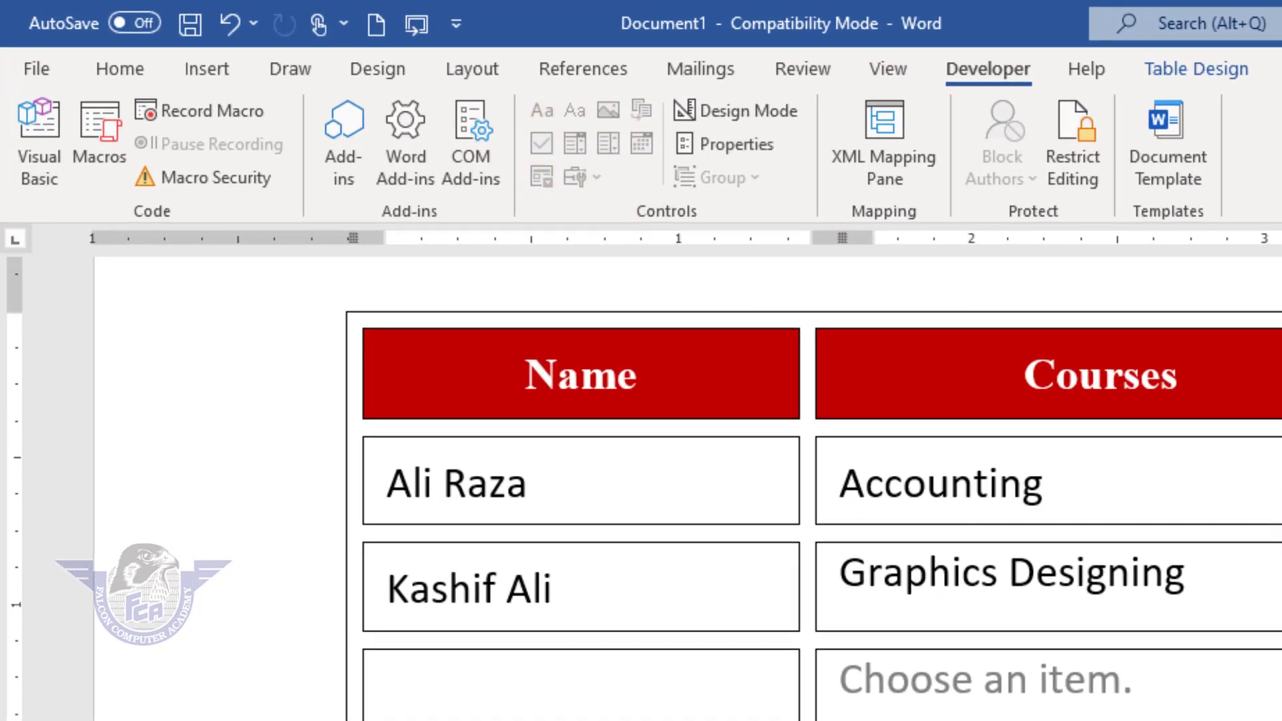
pyautogui.click(733, 146)
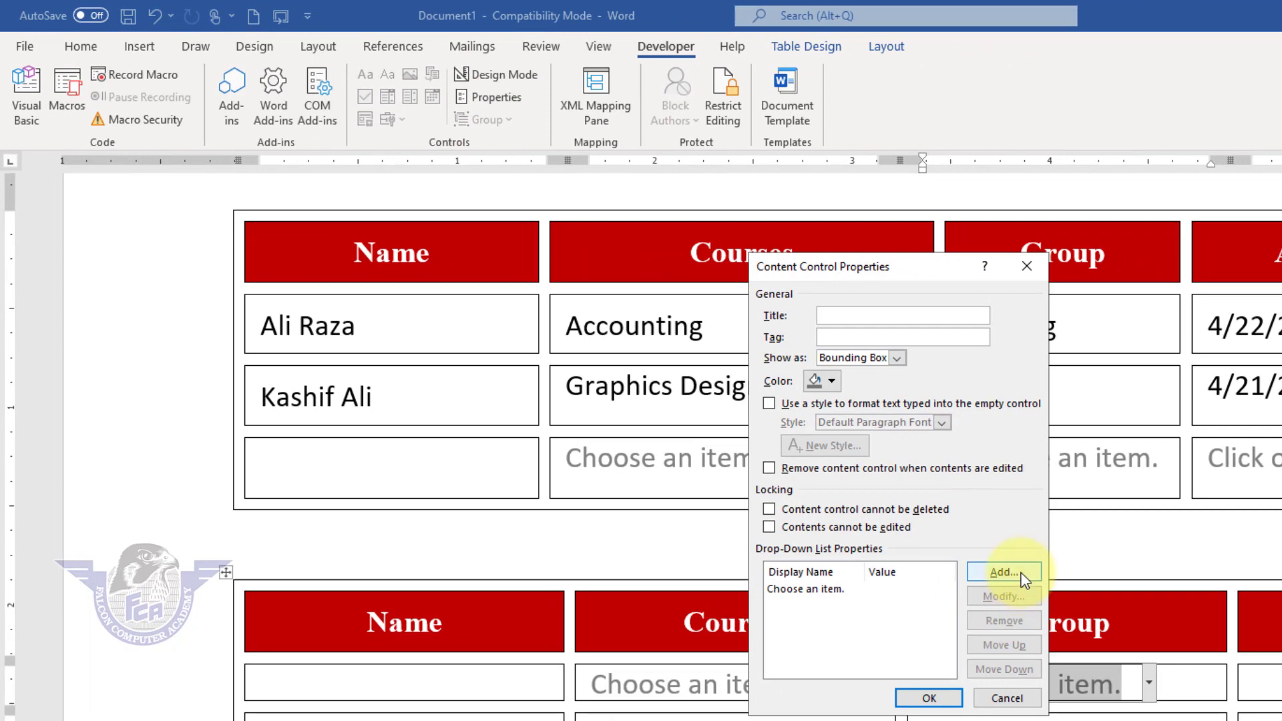
pyautogui.click(1020, 574)
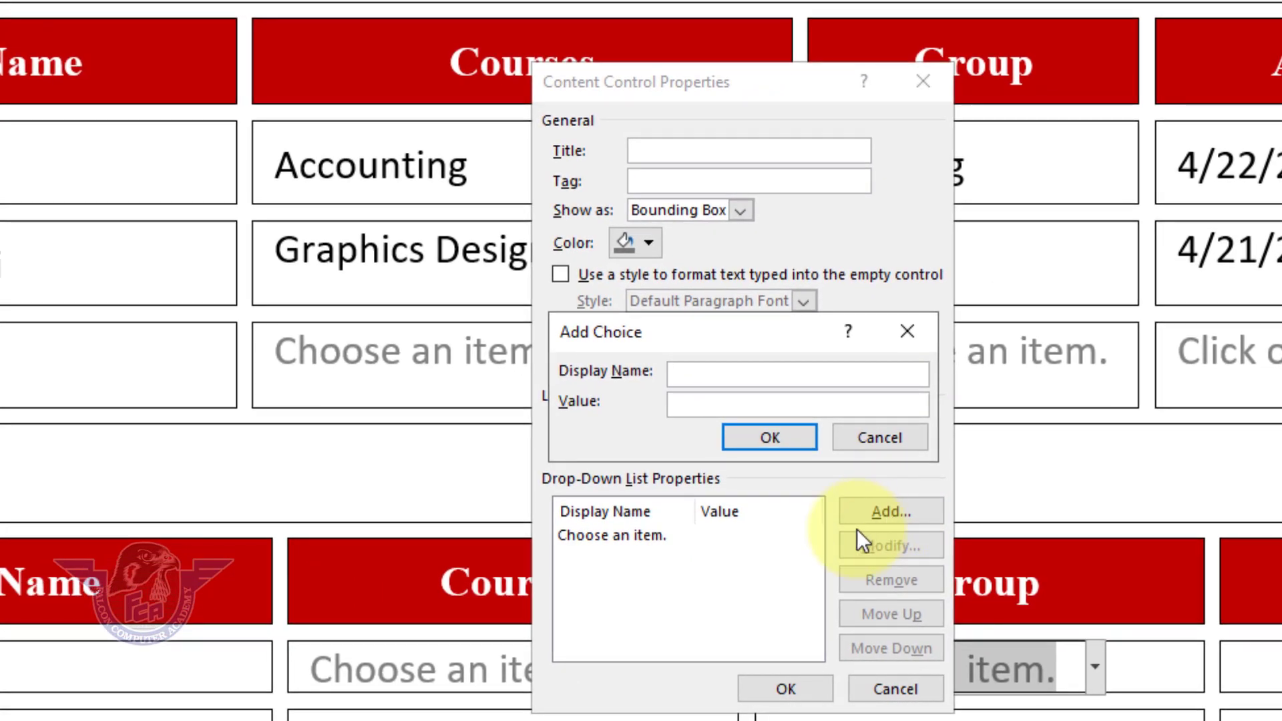
pyautogui.write('Morning')
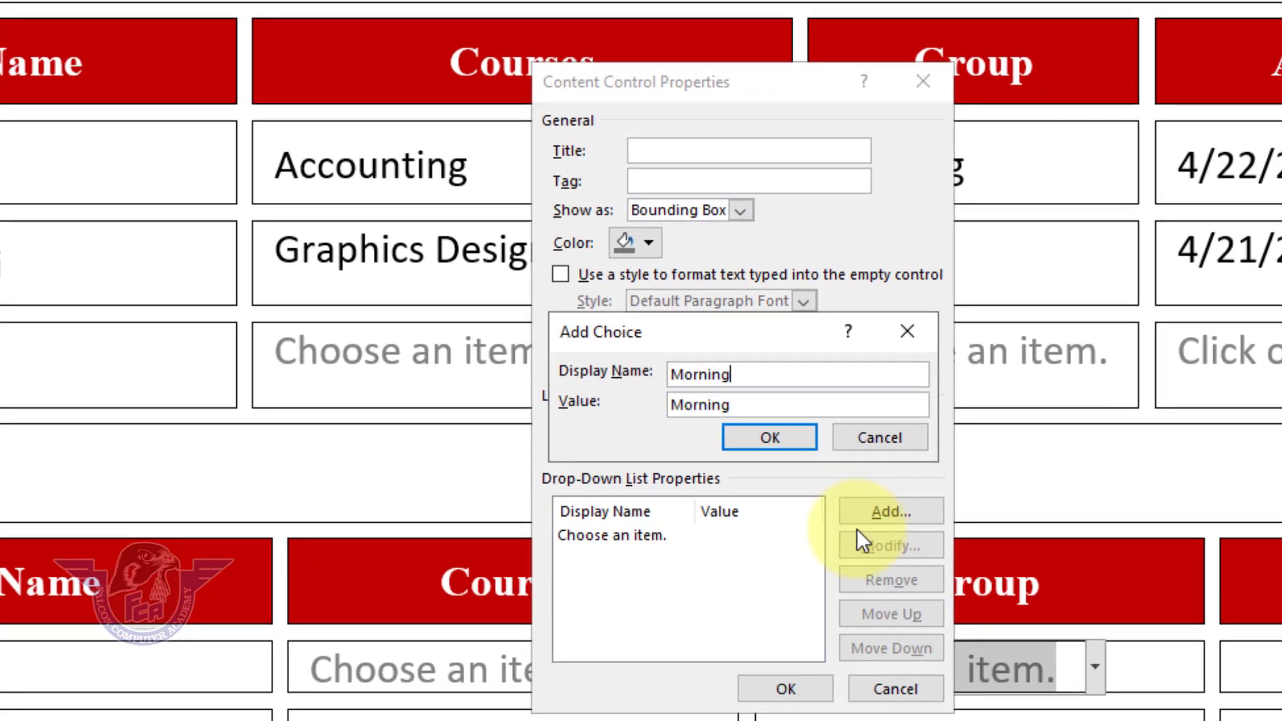
pyautogui.click(789, 442)
pyautogui.click(871, 509)
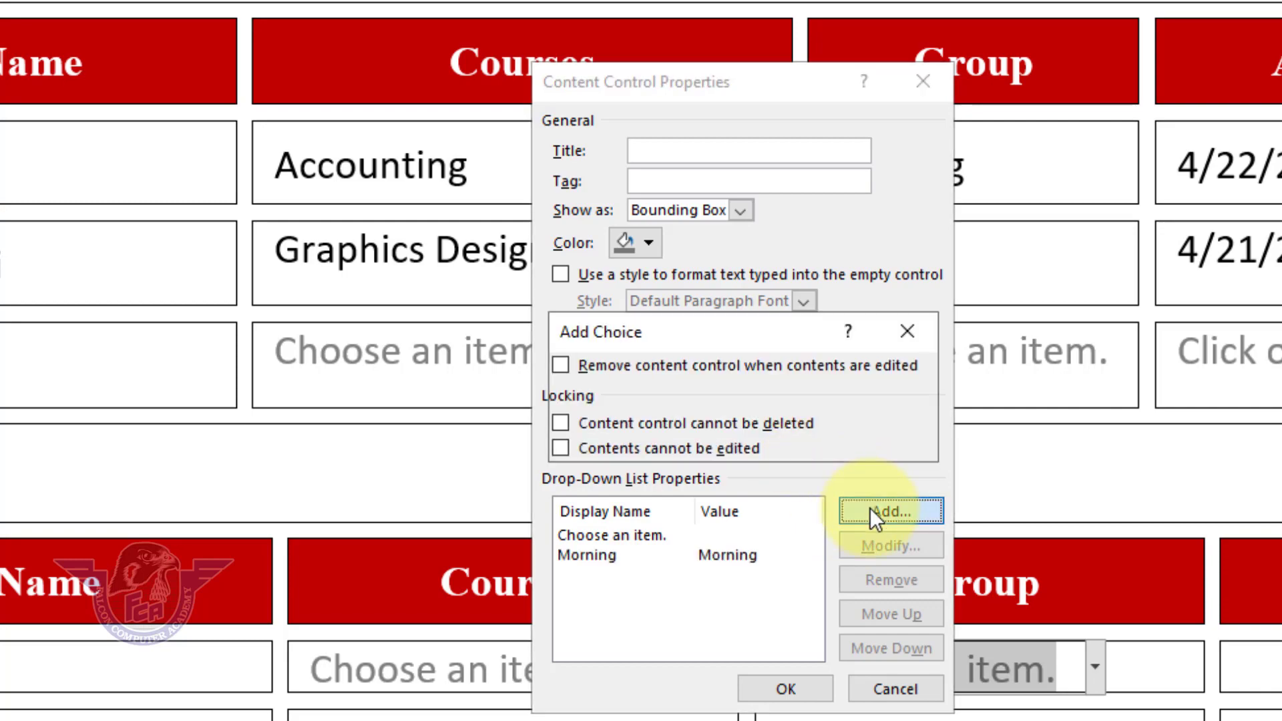
pyautogui.write('Noon')
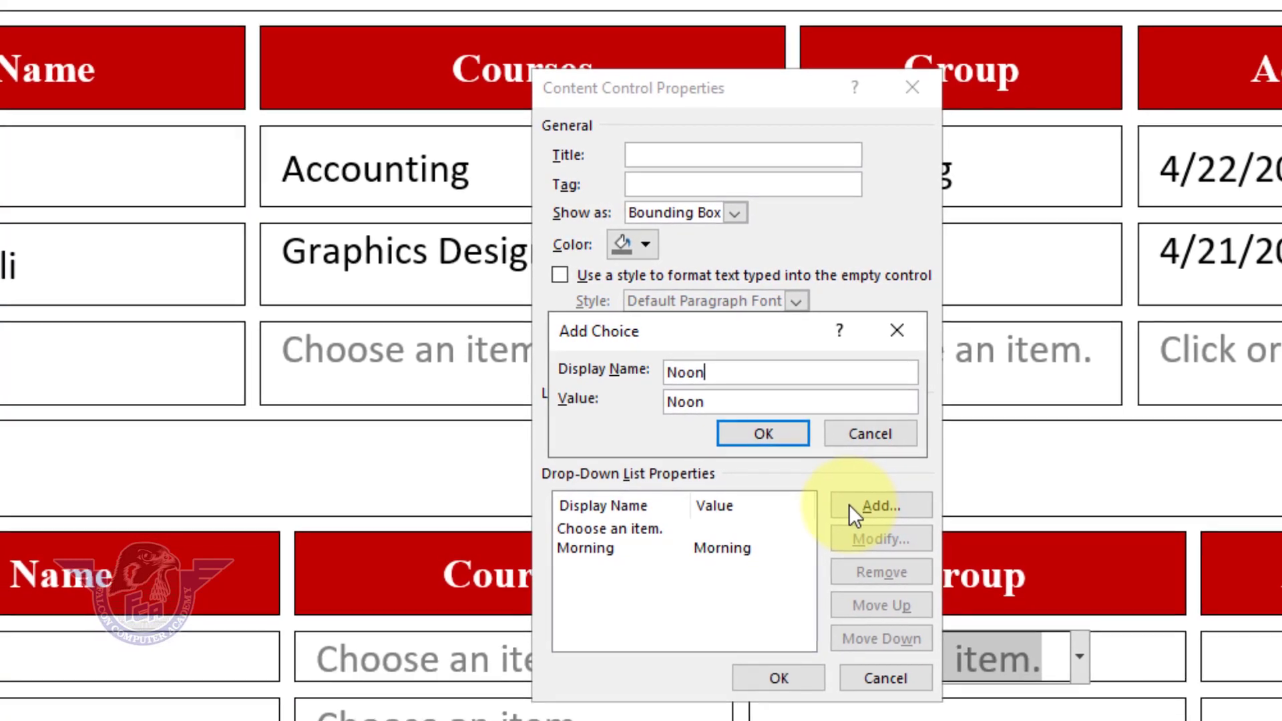
pyautogui.click(758, 431)
pyautogui.click(874, 501)
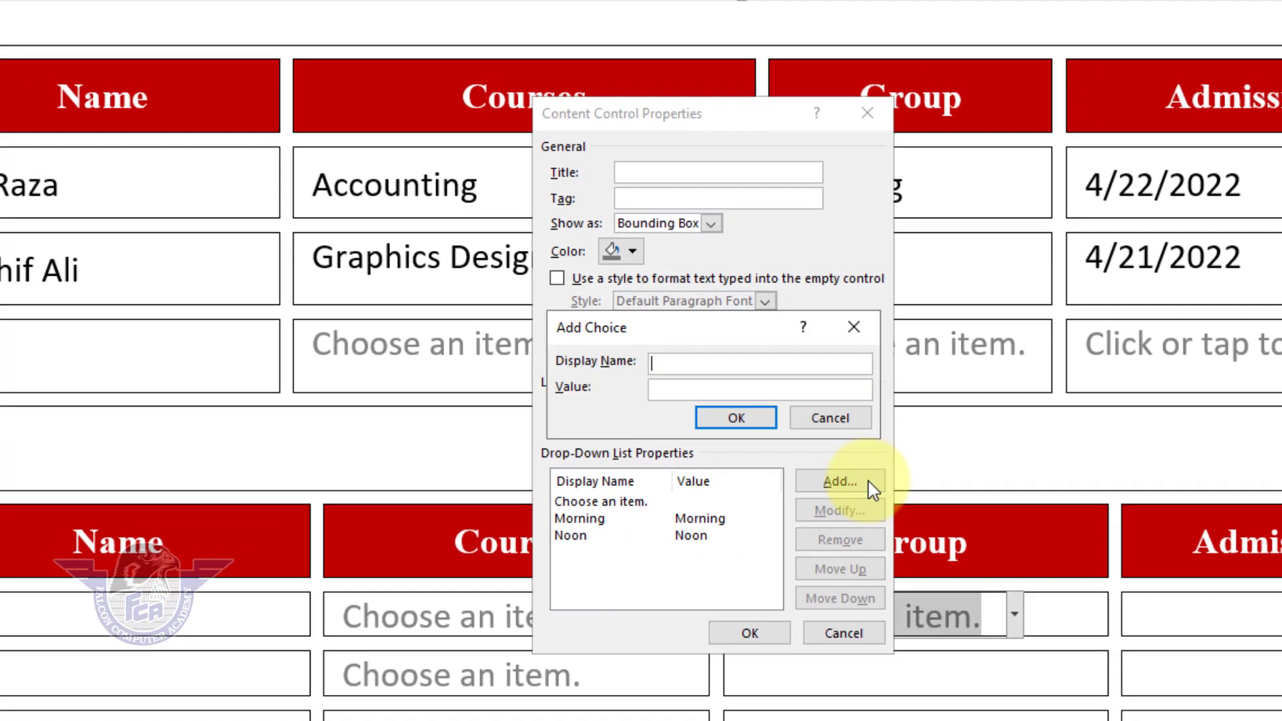
pyautogui.write('Evening')
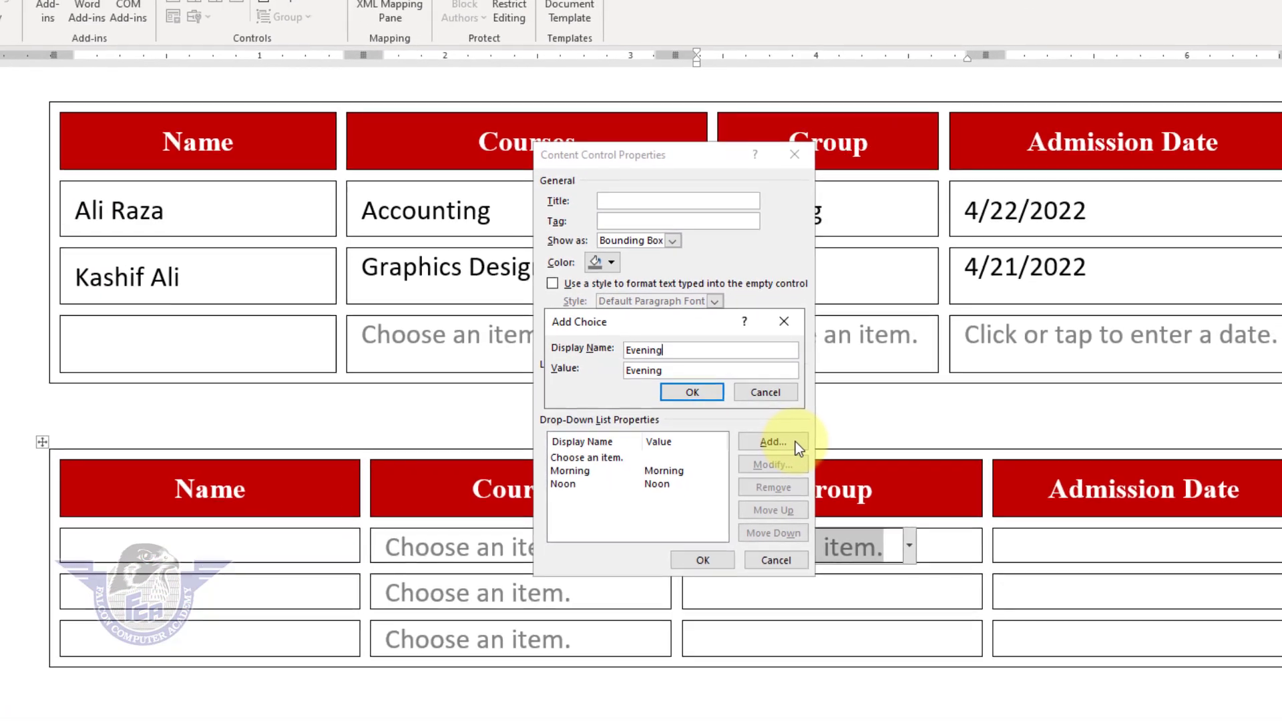
pyautogui.click(683, 386)
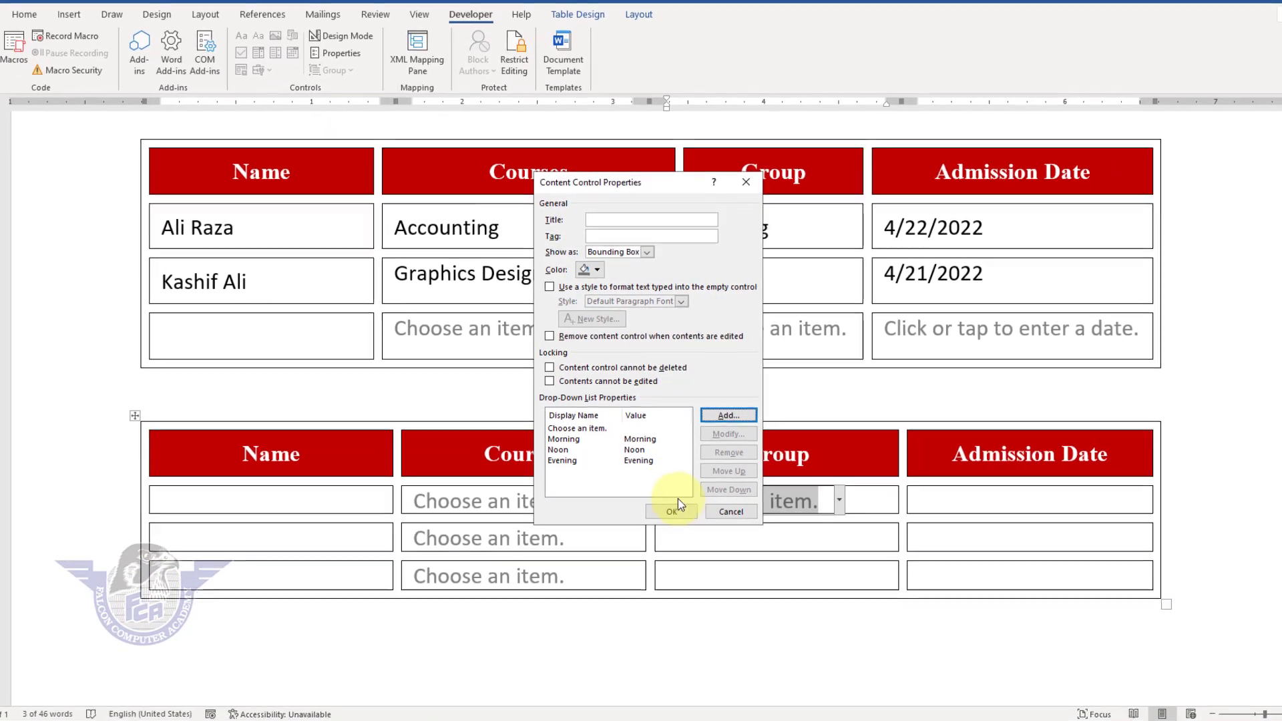
# Step: Copy the Group drop-down into rows 2 and 3 and check its Morning/Noon/Evening list
pyautogui.click(672, 505)
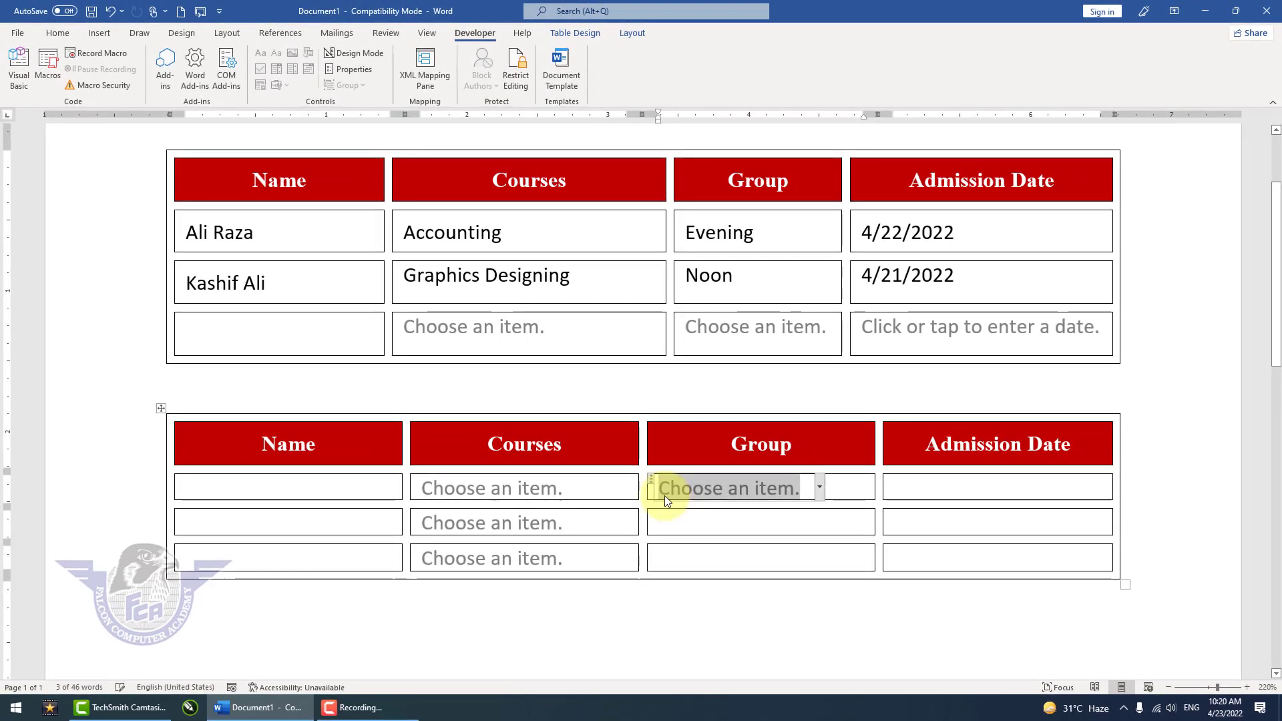
pyautogui.click(651, 479)
pyautogui.hotkey('ctrl', 'c')
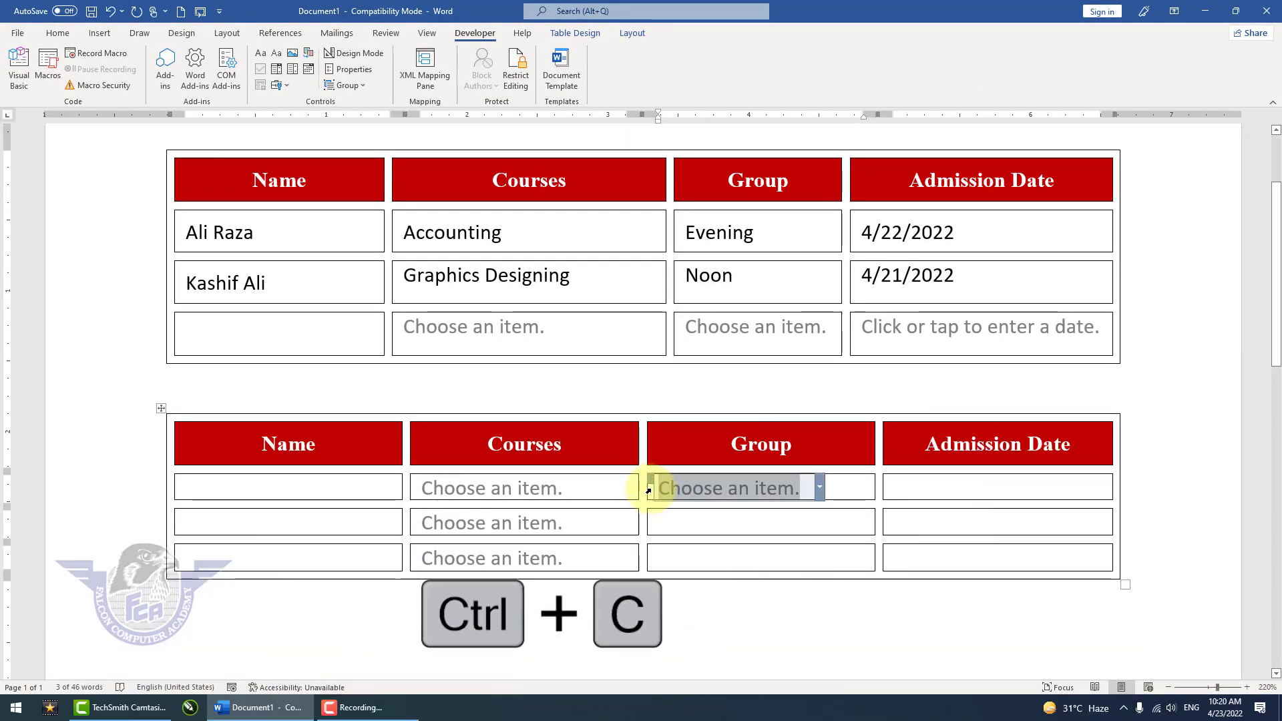
pyautogui.moveTo(679, 523)
pyautogui.mouseDown()
pyautogui.moveTo(667, 555)
pyautogui.moveTo(674, 524)
pyautogui.mouseUp()
pyautogui.hotkey('ctrl', 'v')
pyautogui.click(815, 490)
pyautogui.click(821, 488)
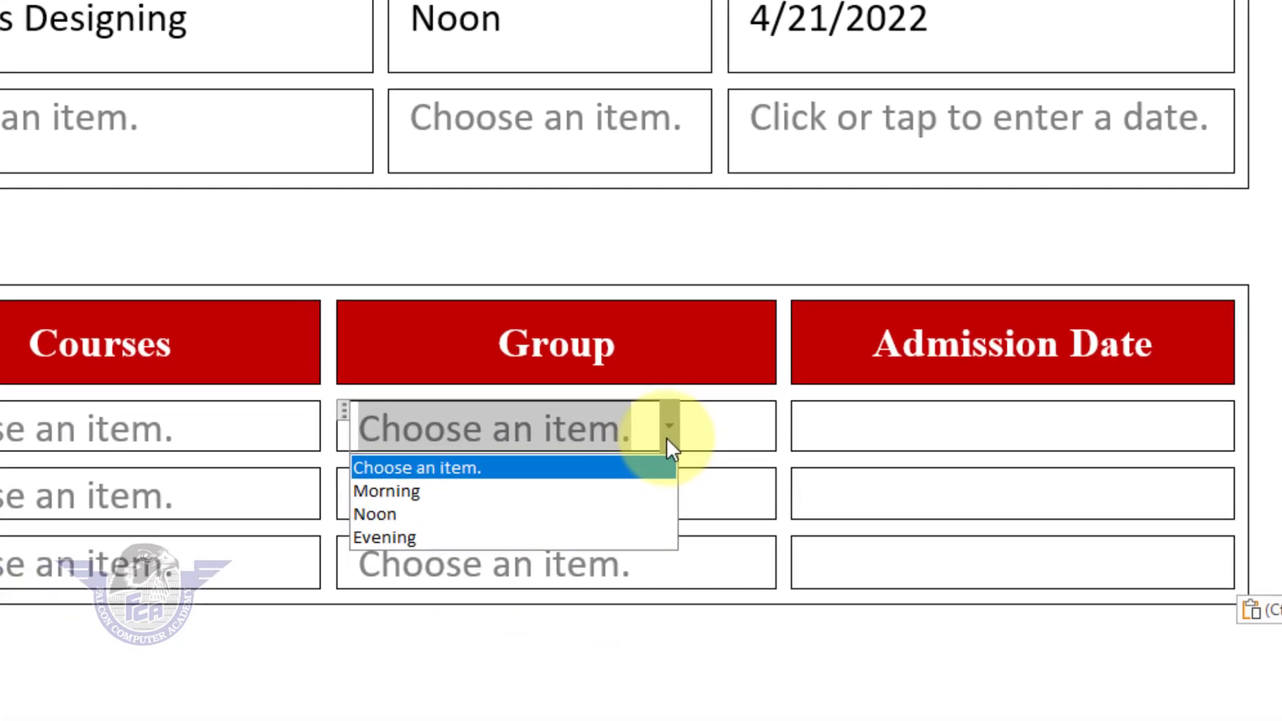
pyautogui.click(666, 440)
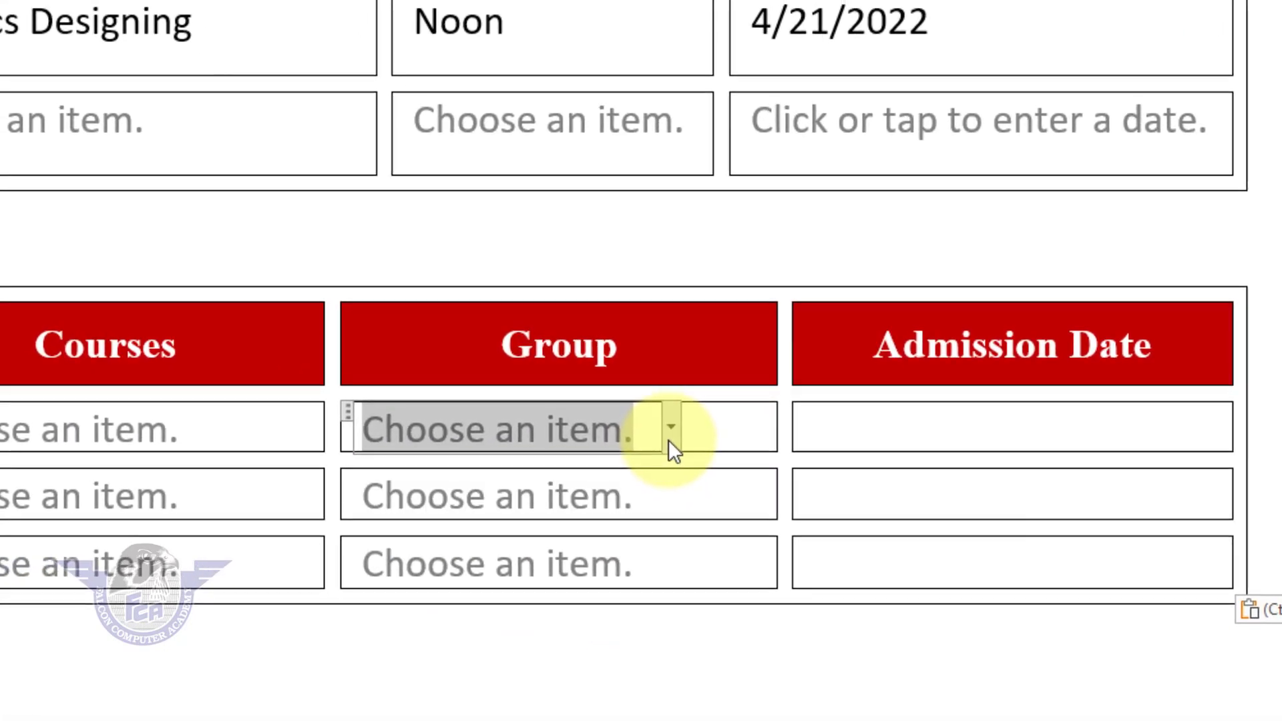
pyautogui.click(829, 443)
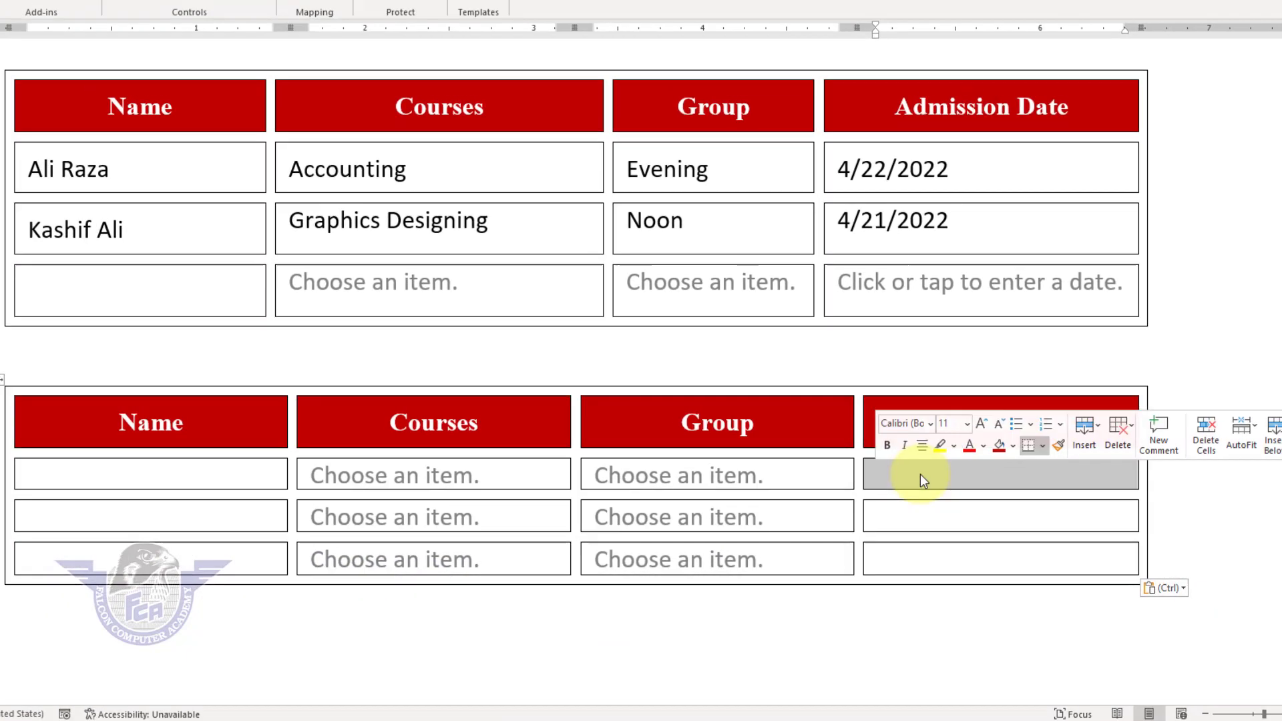
pyautogui.click(895, 447)
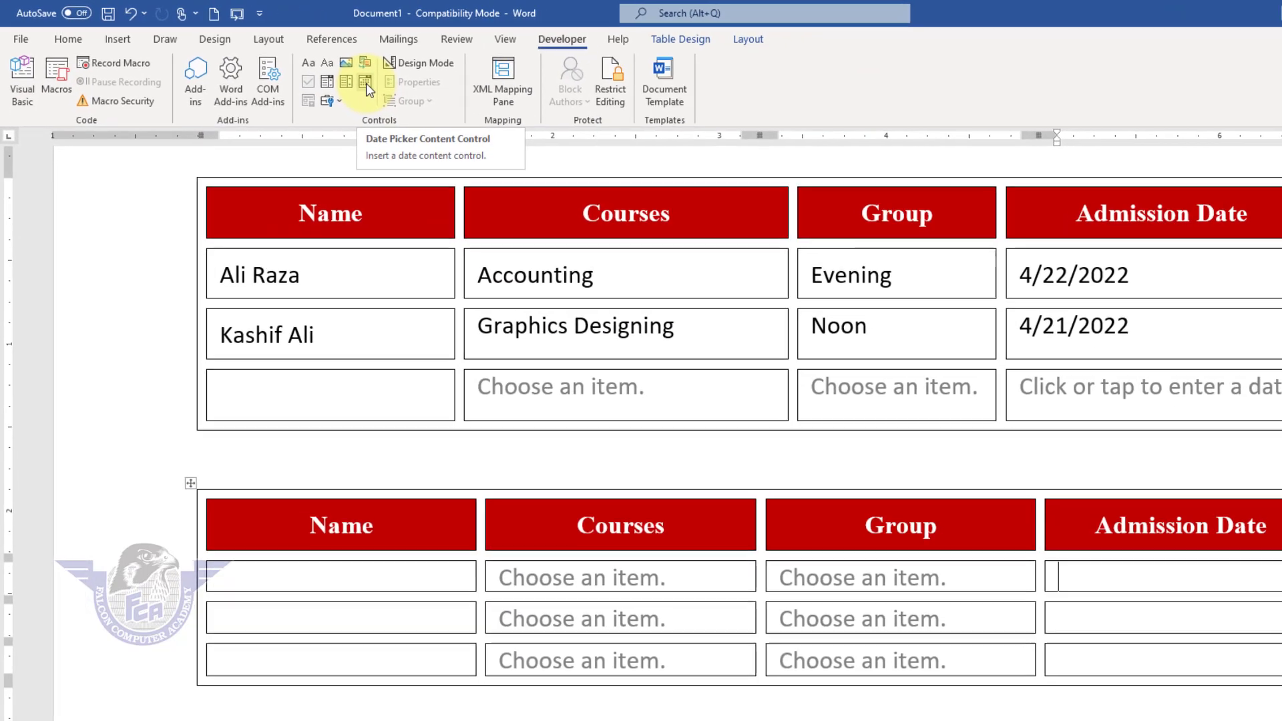
# Step: Add a date picker to the first Admission Date cell, resize the Group/Admission Date columns, and copy it into rows 2–3
pyautogui.click(488, 109)
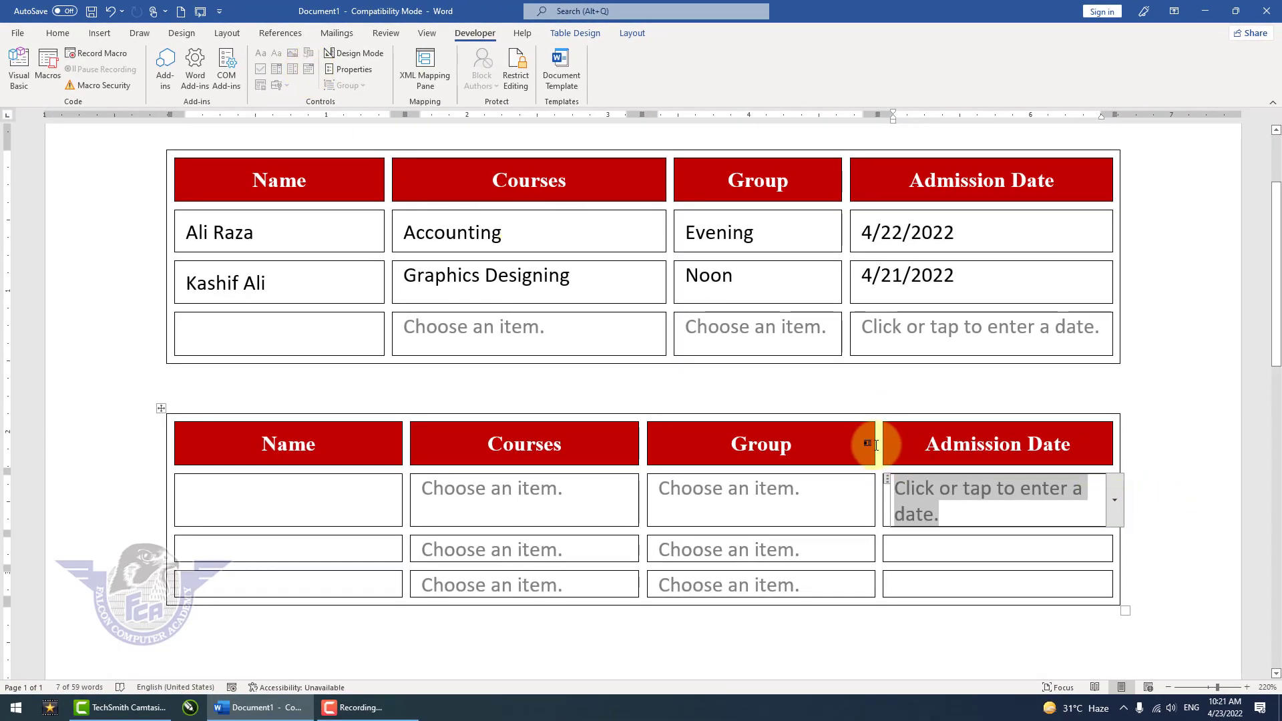
pyautogui.moveTo(877, 446); pyautogui.dragTo(845, 445)
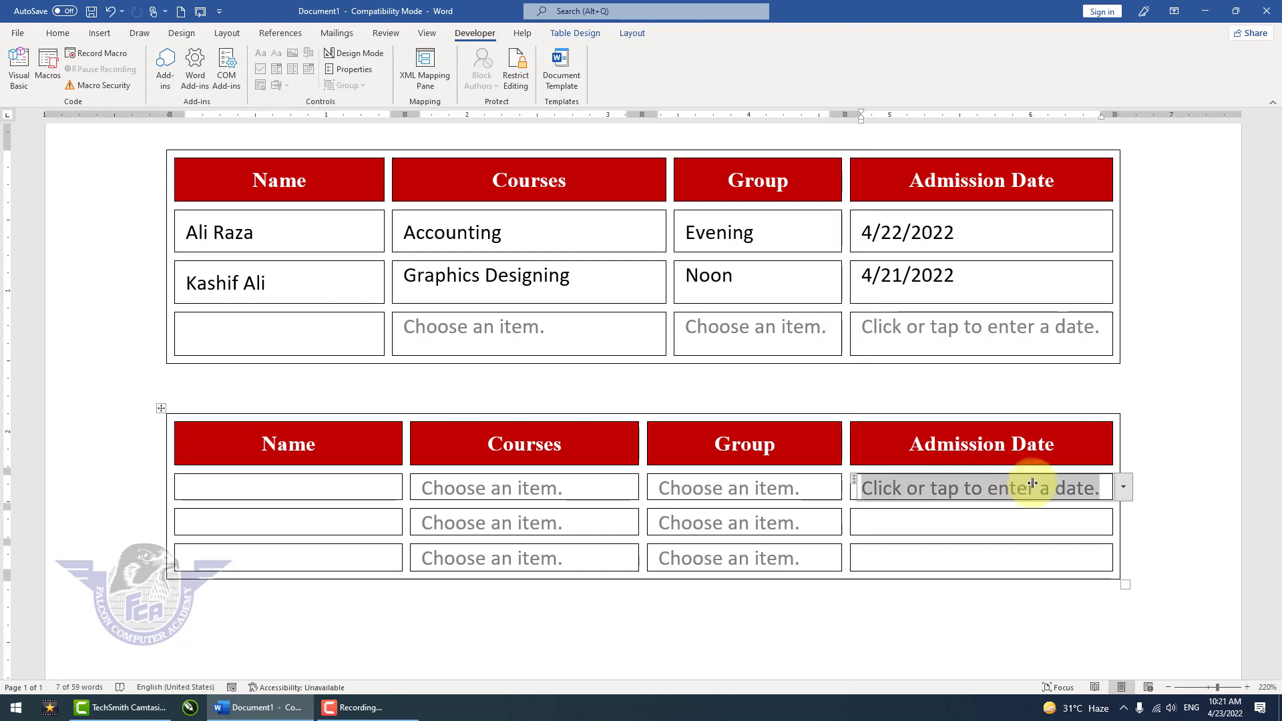
pyautogui.click(856, 479)
pyautogui.hotkey('ctrl', 'c')
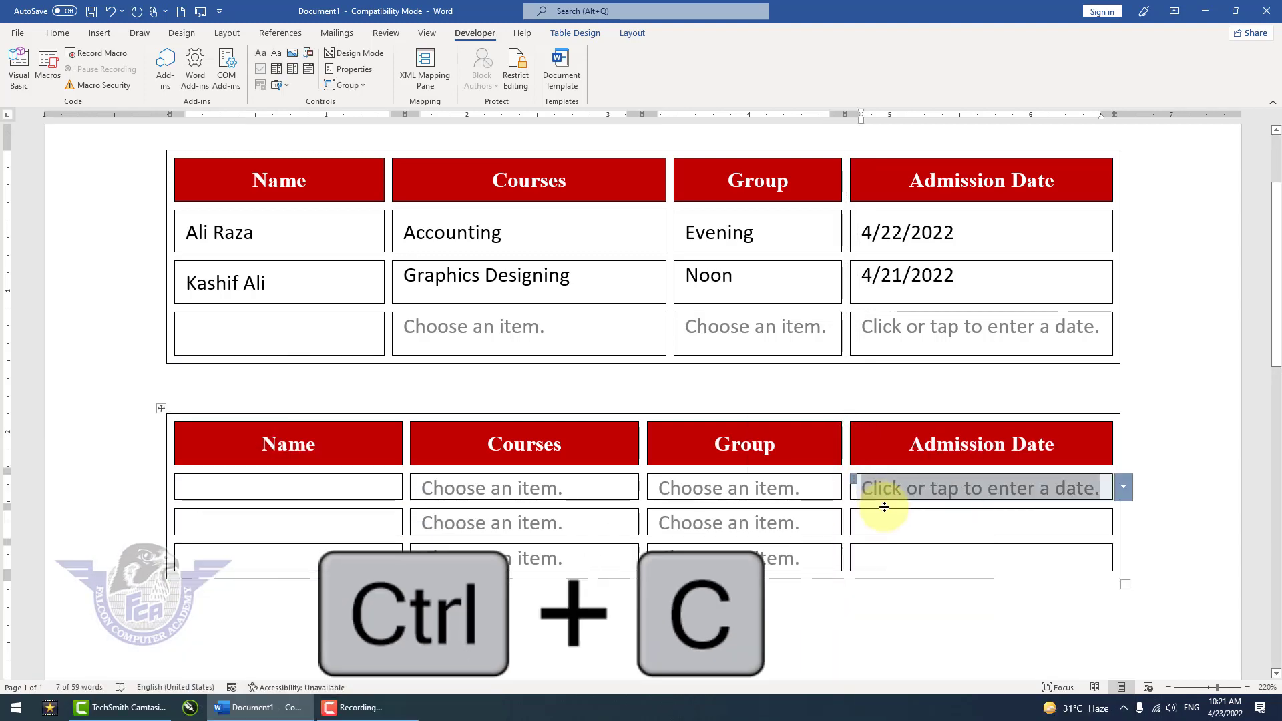
pyautogui.moveTo(936, 524); pyautogui.dragTo(938, 552)
pyautogui.hotkey('ctrl', 'v')
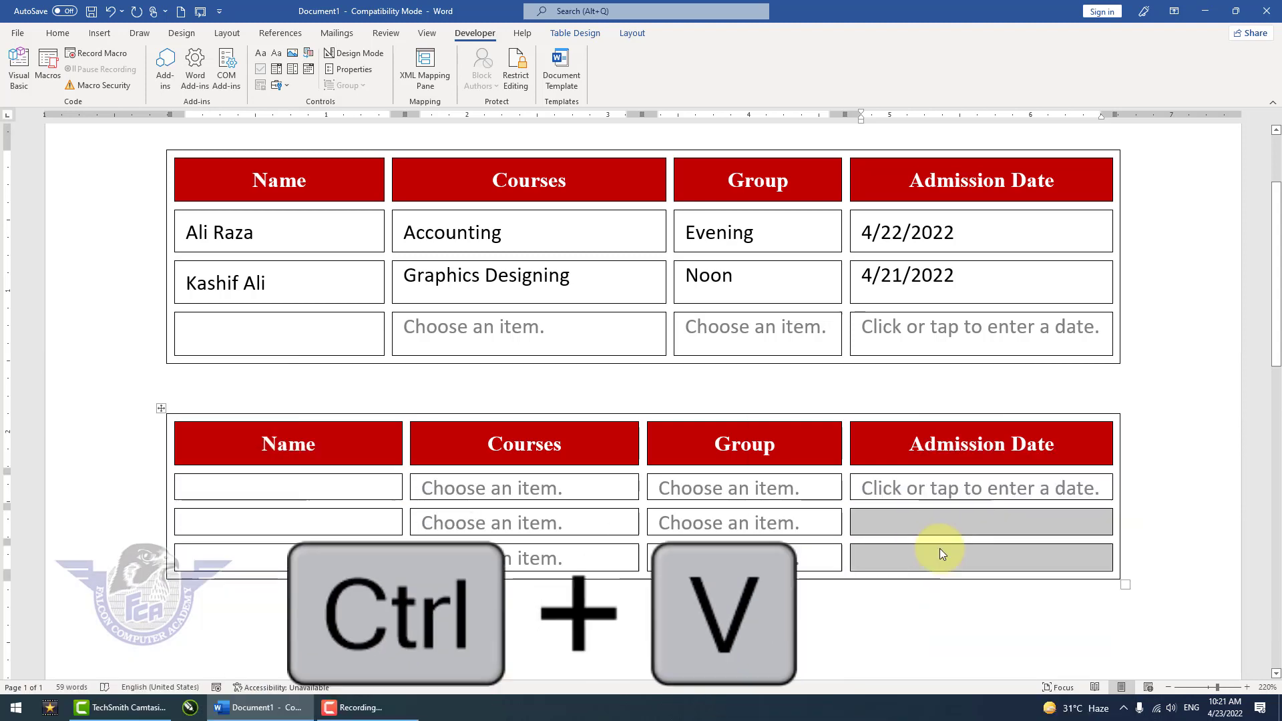
# Step: Enter the student's full name in the first-row Name cell
pyautogui.click(911, 615)
pyautogui.click(355, 486)
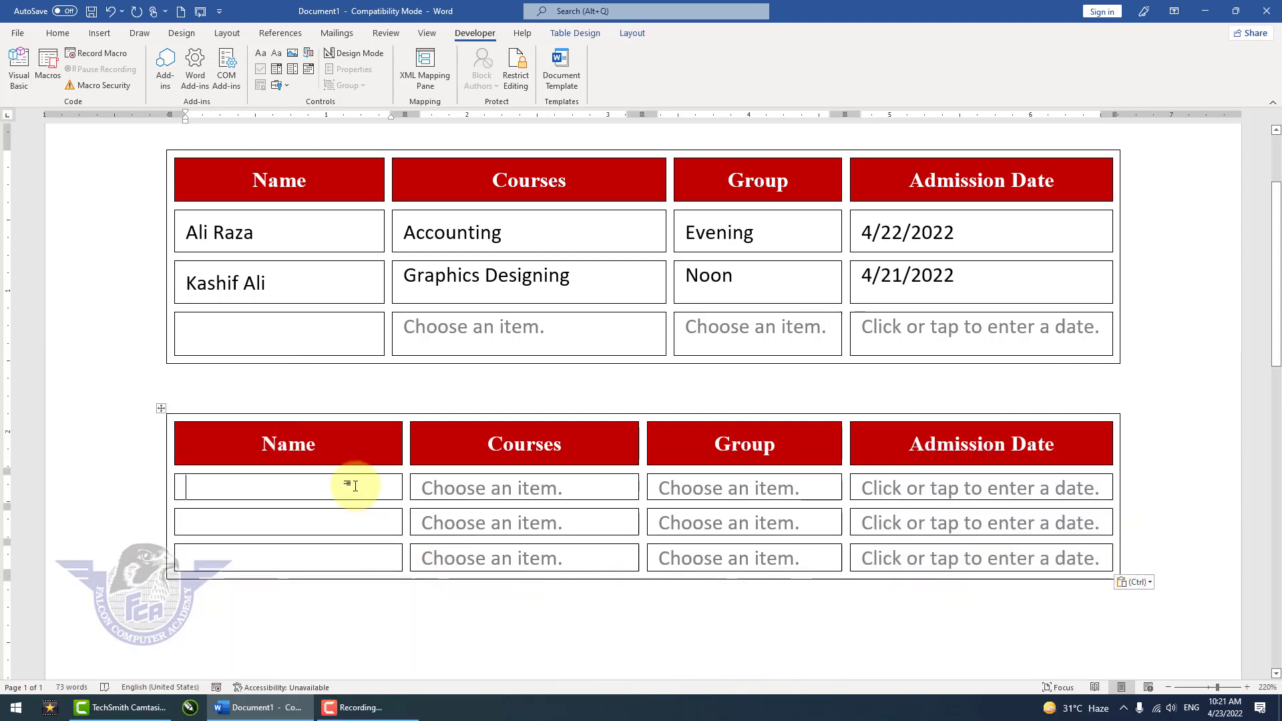
pyautogui.write('Ali Raza')
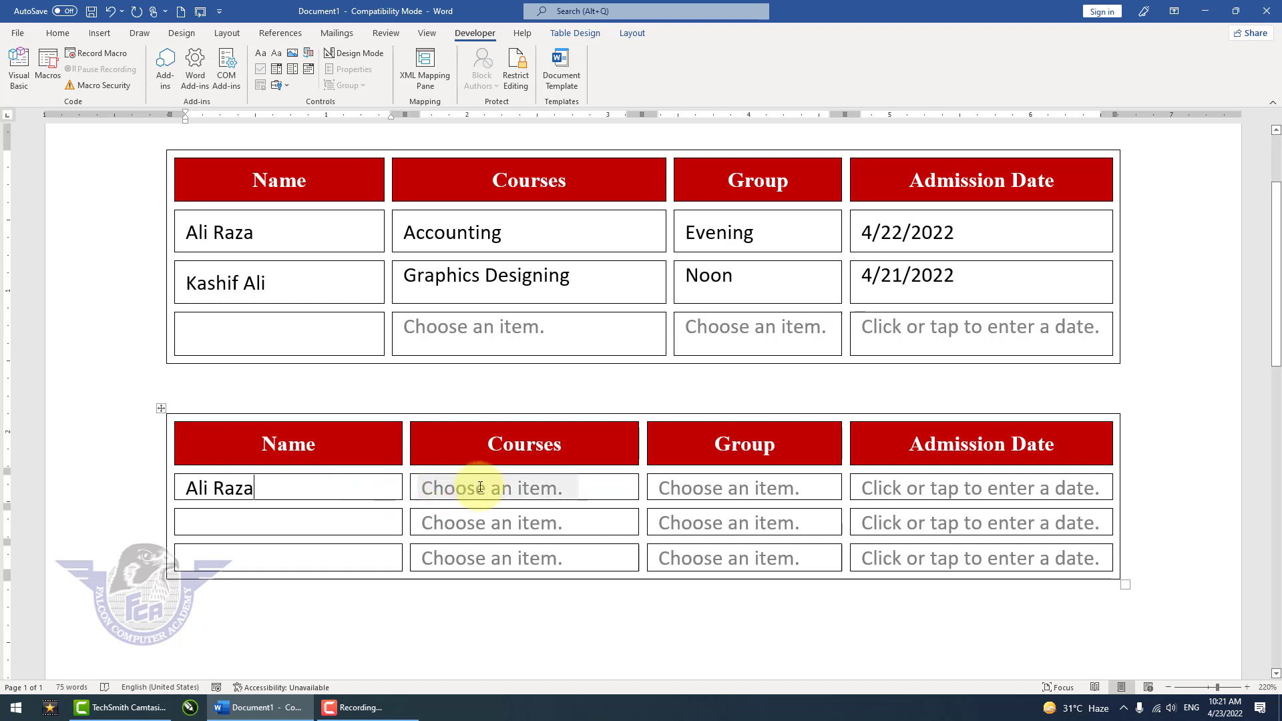
# Step: Choose Office Management as the course and Morning as the group in the first row
pyautogui.click(444, 487)
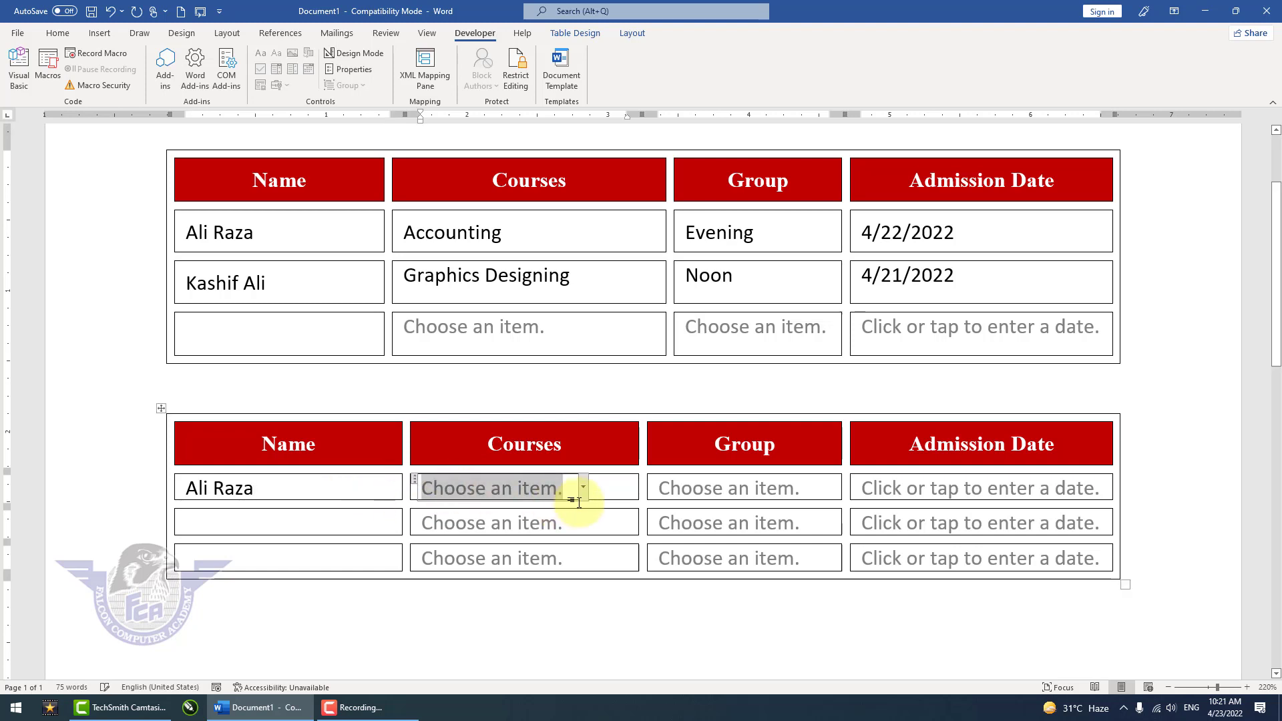
pyautogui.click(584, 489)
pyautogui.click(530, 518)
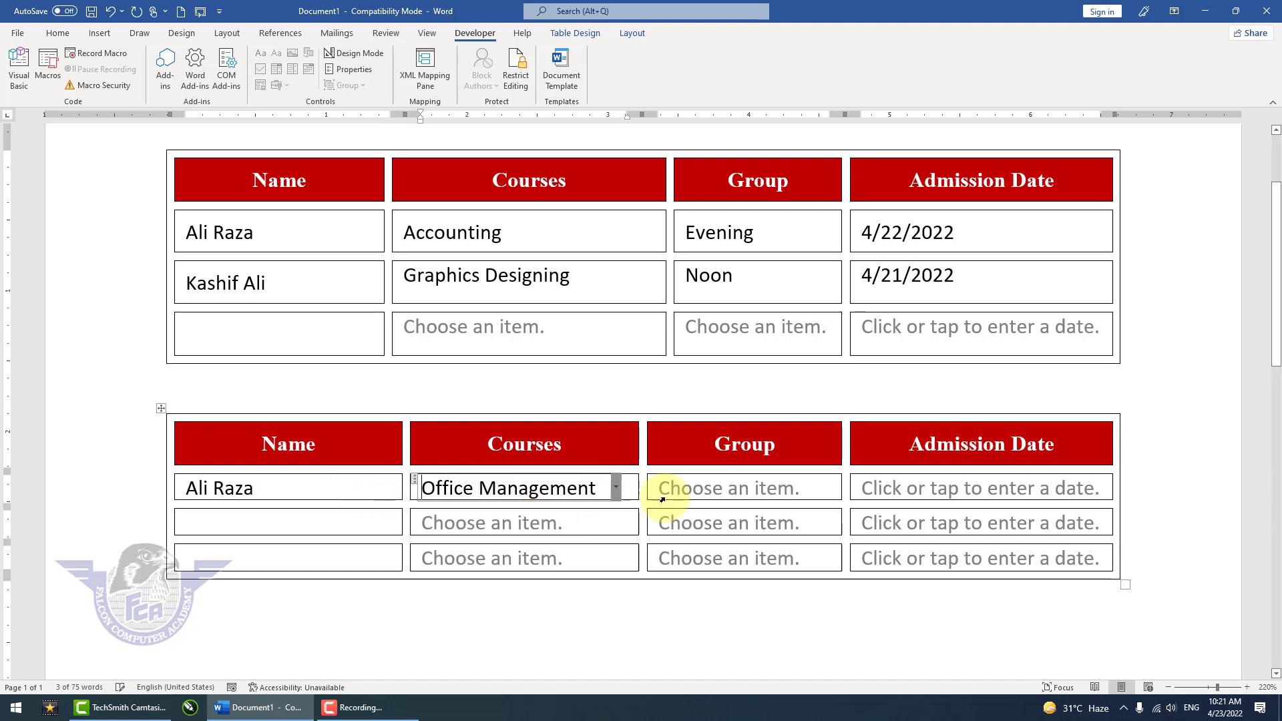
pyautogui.click(676, 487)
pyautogui.click(819, 488)
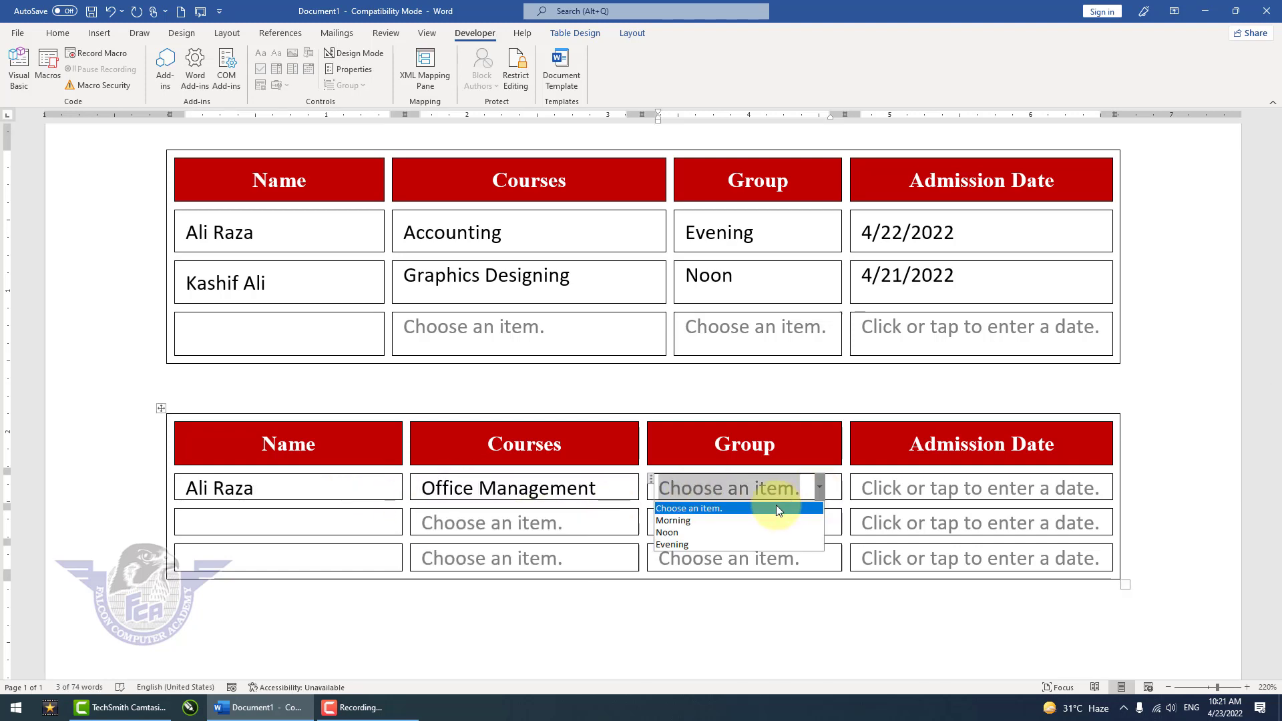
pyautogui.click(728, 523)
# Step: Set the first-row admission date to 4/23/2022
pyautogui.click(918, 495)
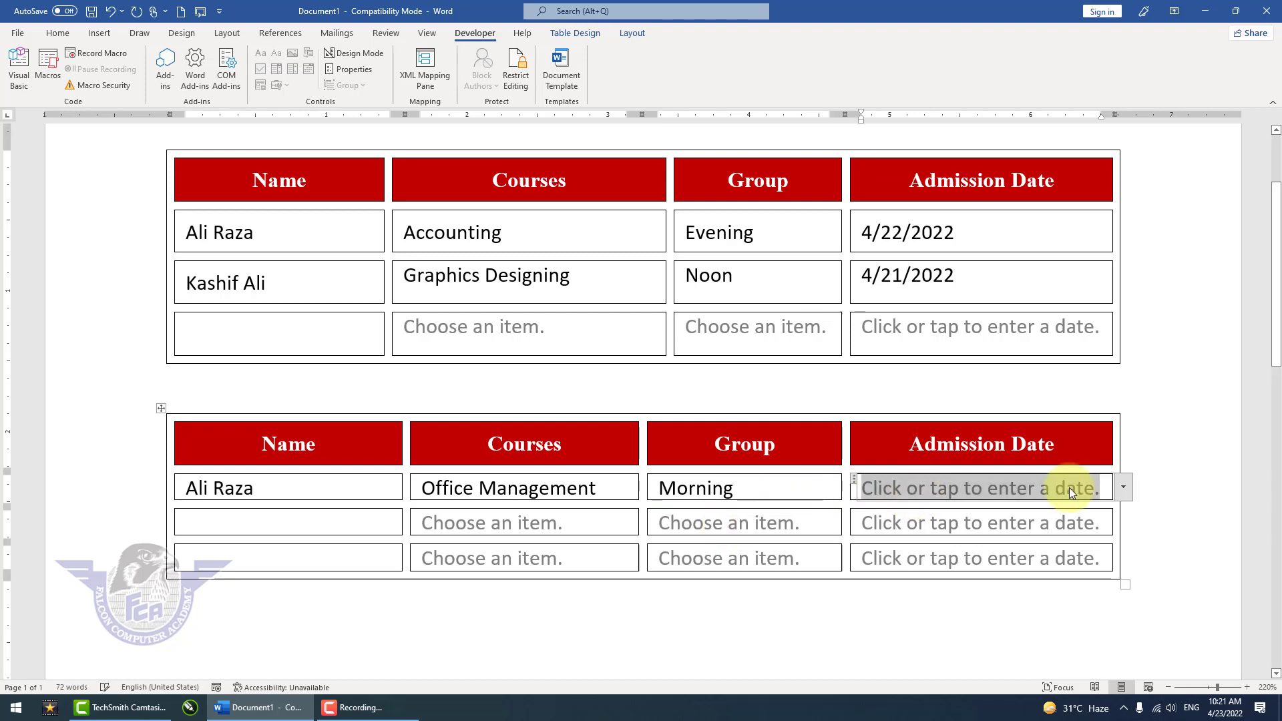
pyautogui.click(1122, 489)
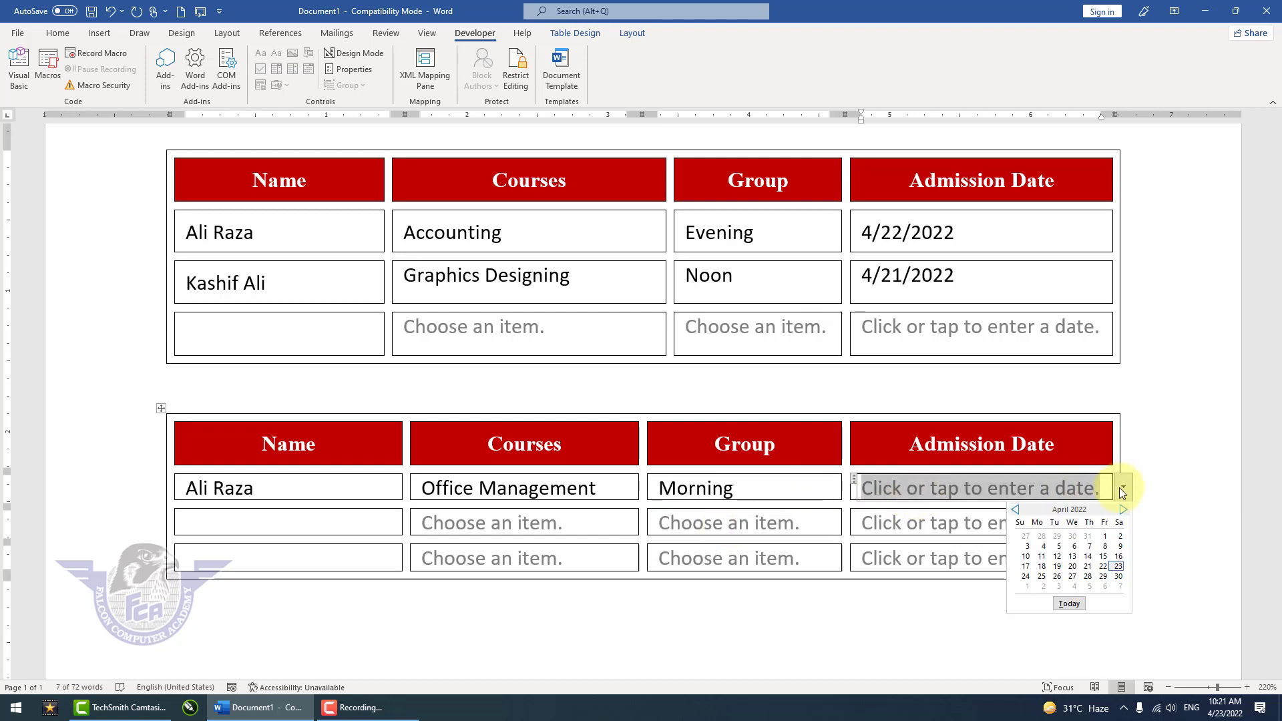
pyautogui.click(1119, 566)
pyautogui.click(989, 602)
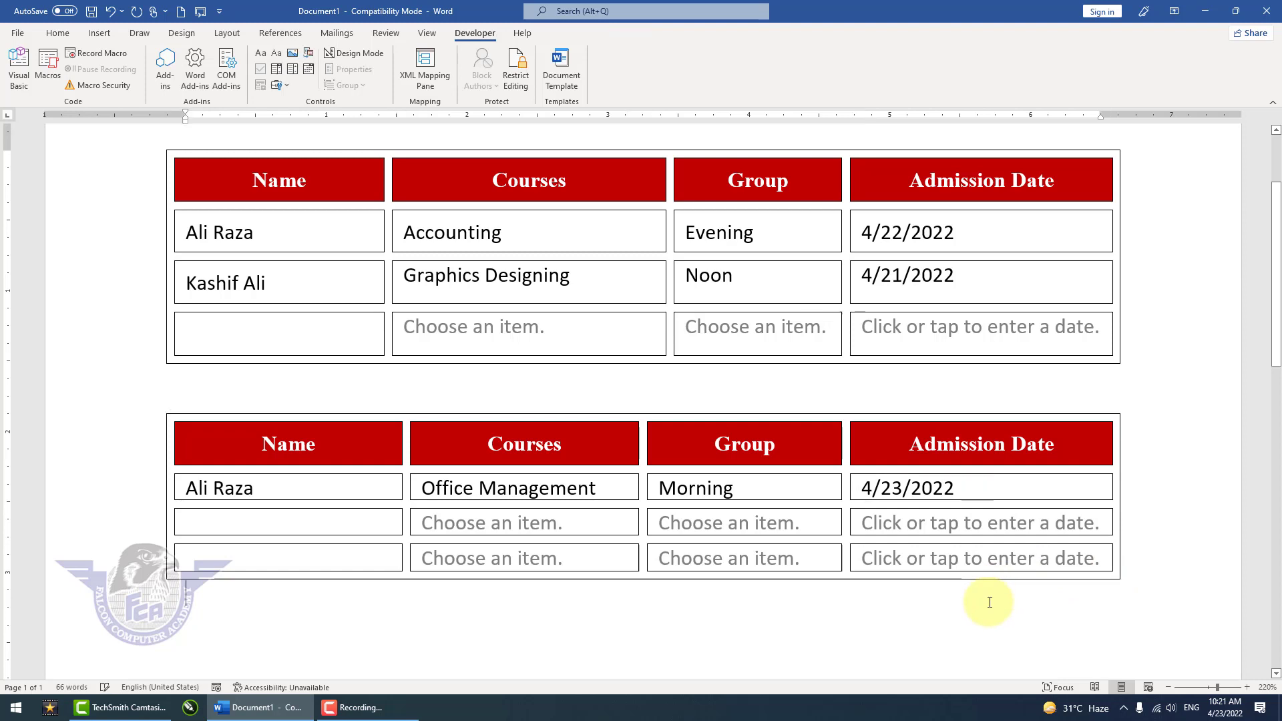